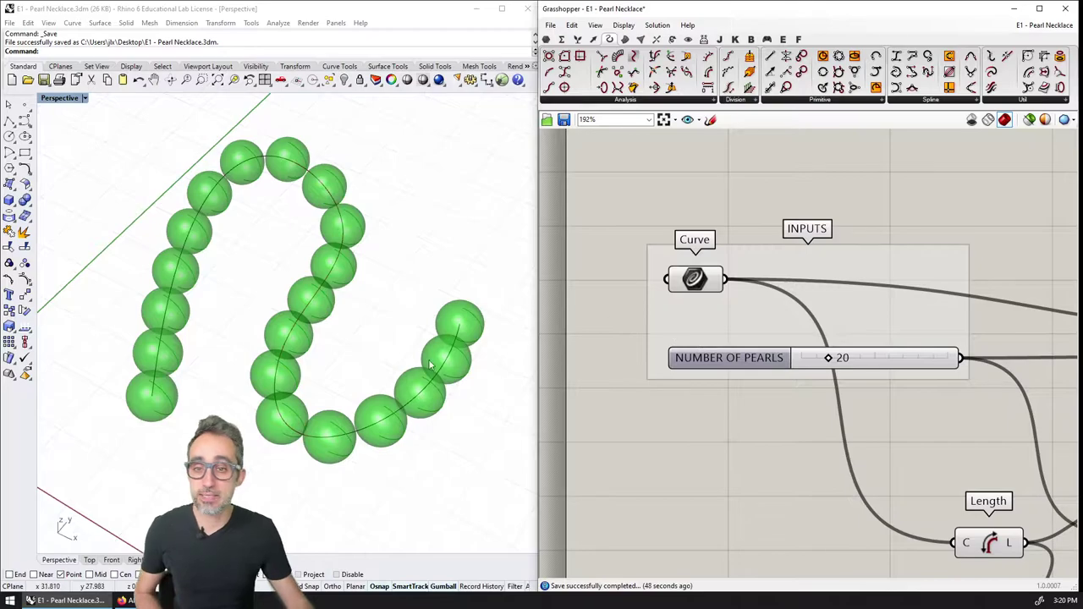
Reshape the pearl necklace curve in the perspective view by raising two of its control points
{"action": "left_click", "coordinate": [364, 374]}
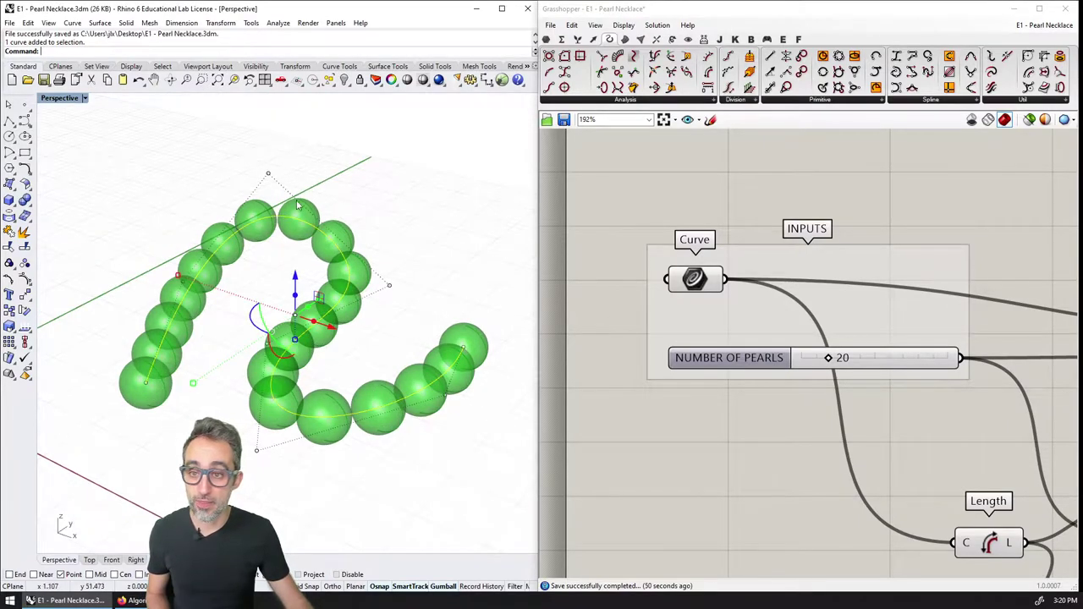
{"action": "left_click", "coordinate": [267, 173]}
{"action": "left_click_drag", "start_coordinate": [269, 152], "coordinate": [269, 119]}
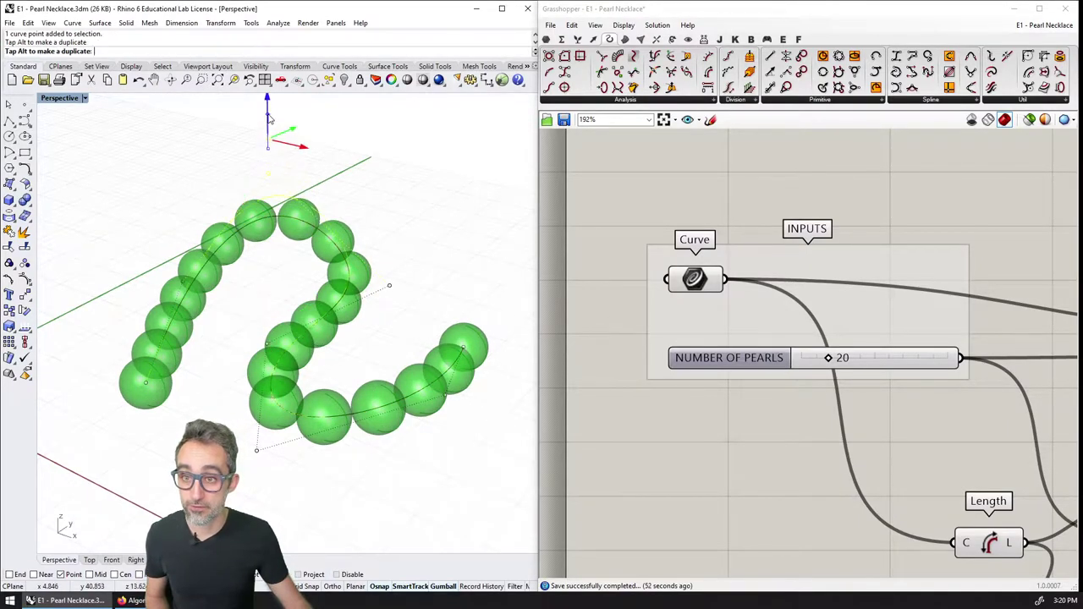
{"action": "left_click_drag", "start_coordinate": [389, 290], "coordinate": [417, 250]}
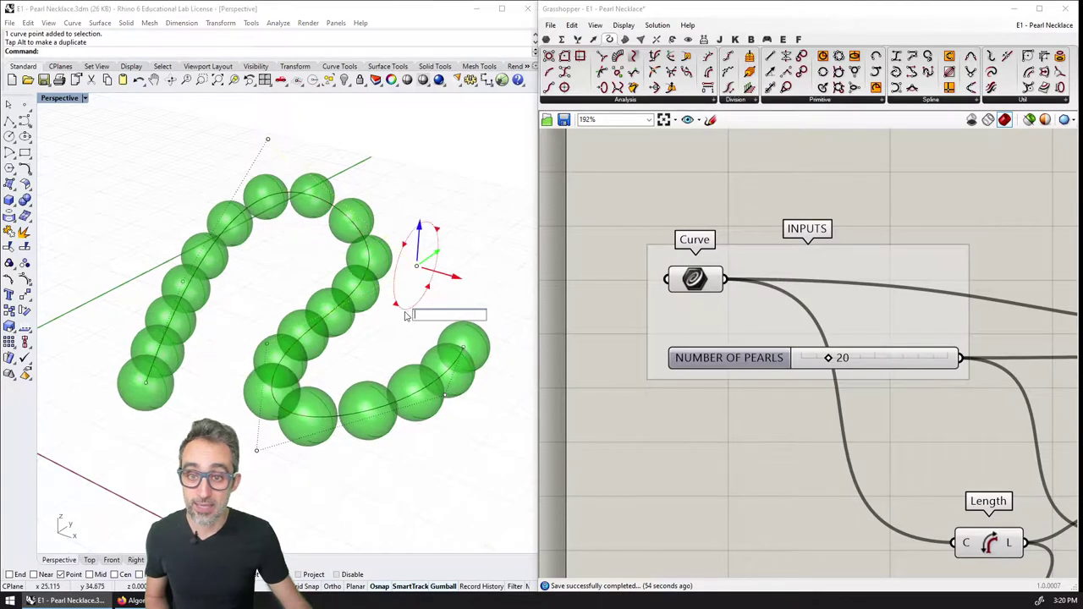
{"action": "key", "text": "Escape"}
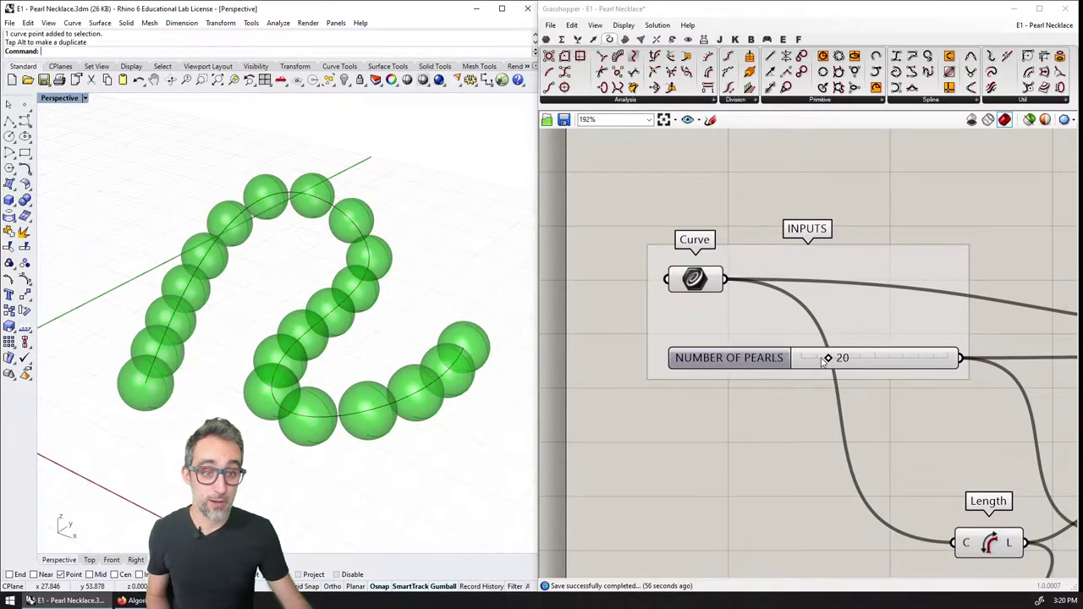
Set the NUMBER OF PEARLS slider to 53 and inspect the updated necklace from other angles
{"action": "left_click_drag", "start_coordinate": [829, 358], "coordinate": [878, 358]}
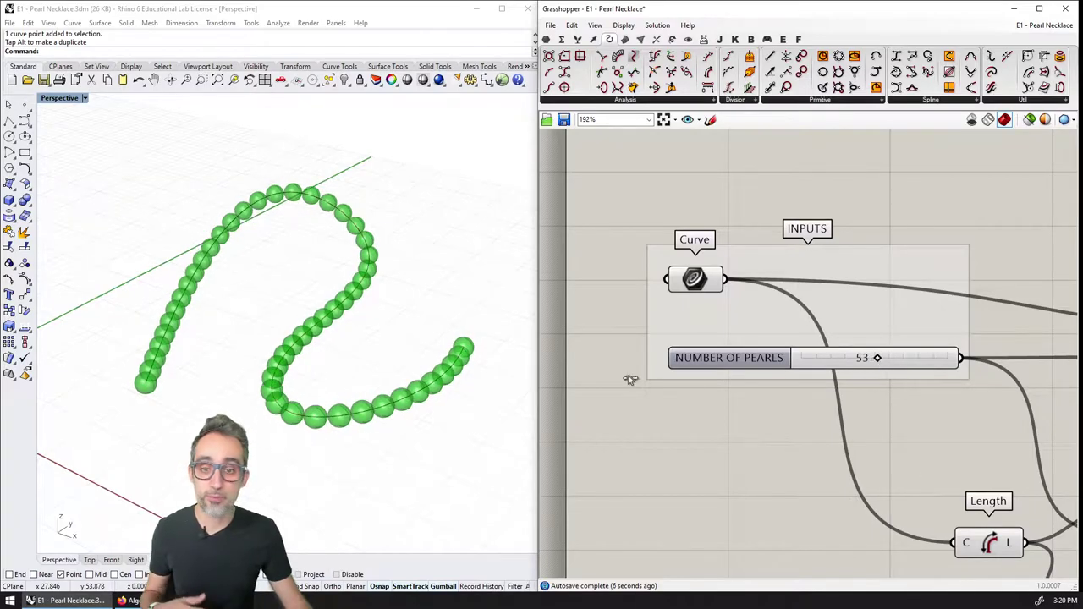
{"action": "right_click_drag", "start_coordinate": [399, 346], "coordinate": [441, 383]}
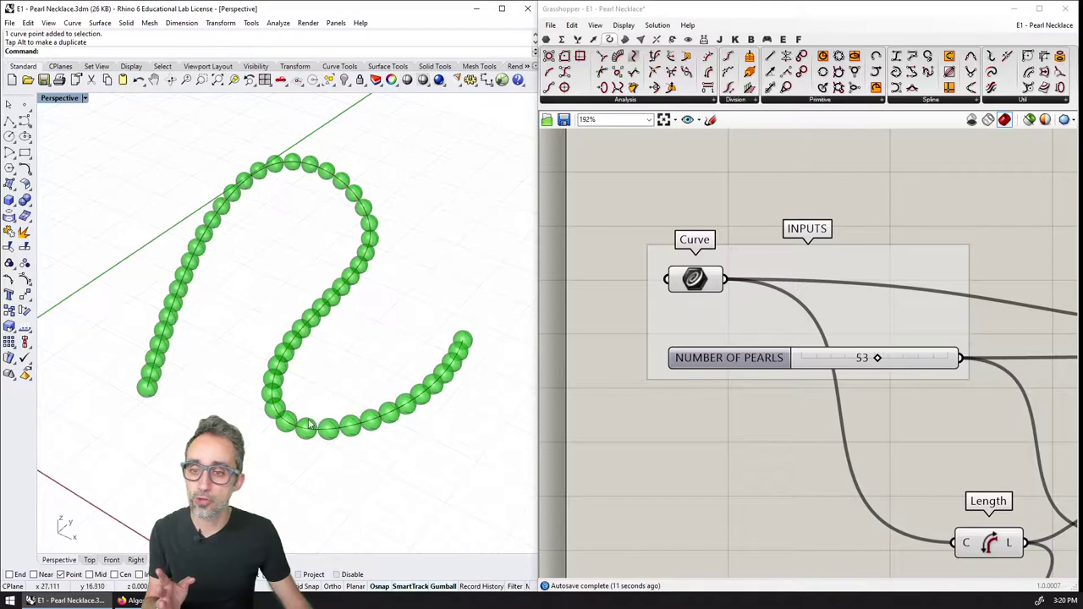
{"action": "right_click_drag", "start_coordinate": [393, 344], "coordinate": [358, 387]}
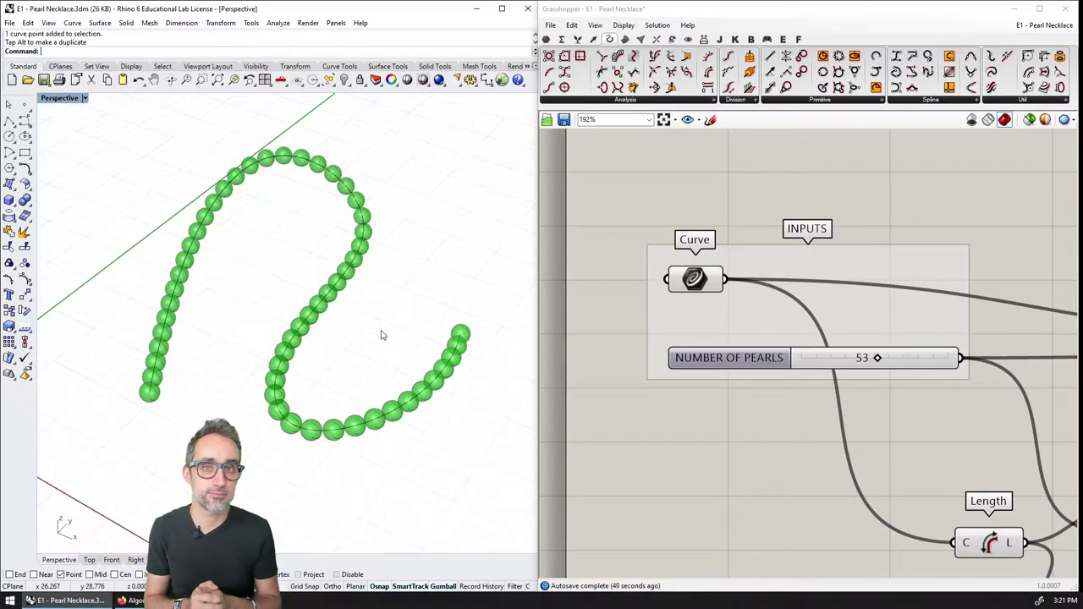
{"action": "key", "text": "w"}
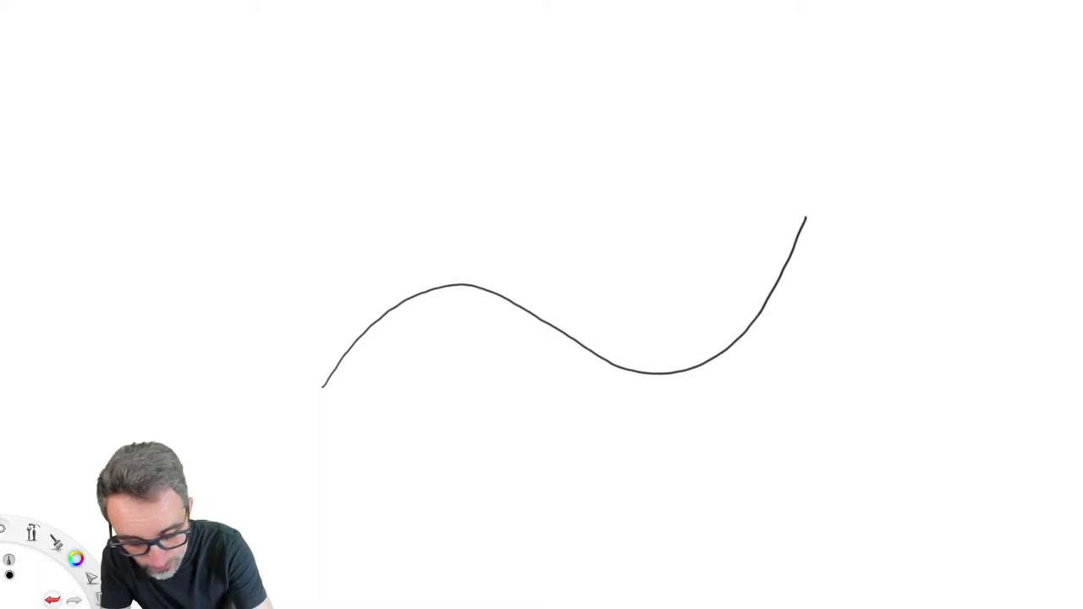
Write a circled N and a circled D beside the sketched curve, and cross out the D
{"action": "mouse_move", "coordinate": [126, 152]}
{"action": "left_mouse_down"}
{"action": "mouse_move", "coordinate": [129, 122]}
{"action": "mouse_move", "coordinate": [181, 106]}
{"action": "mouse_move", "coordinate": [101, 127]}
{"action": "left_mouse_up"}
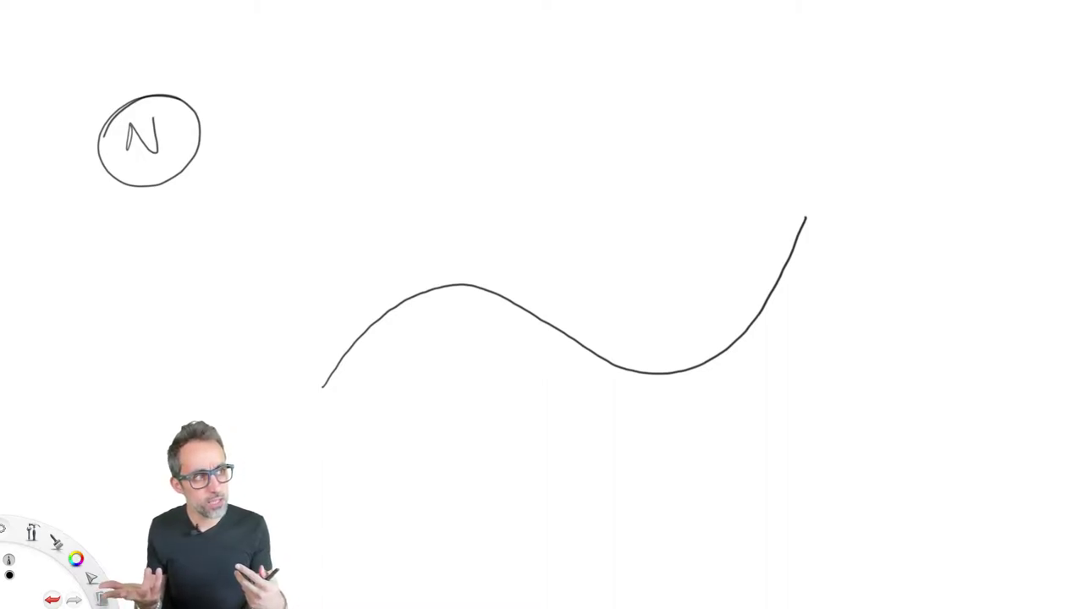
{"action": "mouse_move", "coordinate": [139, 226]}
{"action": "left_mouse_down"}
{"action": "mouse_move", "coordinate": [143, 265]}
{"action": "mouse_move", "coordinate": [124, 241]}
{"action": "mouse_move", "coordinate": [135, 265]}
{"action": "left_mouse_up"}
{"action": "mouse_move", "coordinate": [166, 206]}
{"action": "left_mouse_down"}
{"action": "mouse_move", "coordinate": [103, 290]}
{"action": "mouse_move", "coordinate": [188, 213]}
{"action": "mouse_move", "coordinate": [98, 237]}
{"action": "left_mouse_up"}
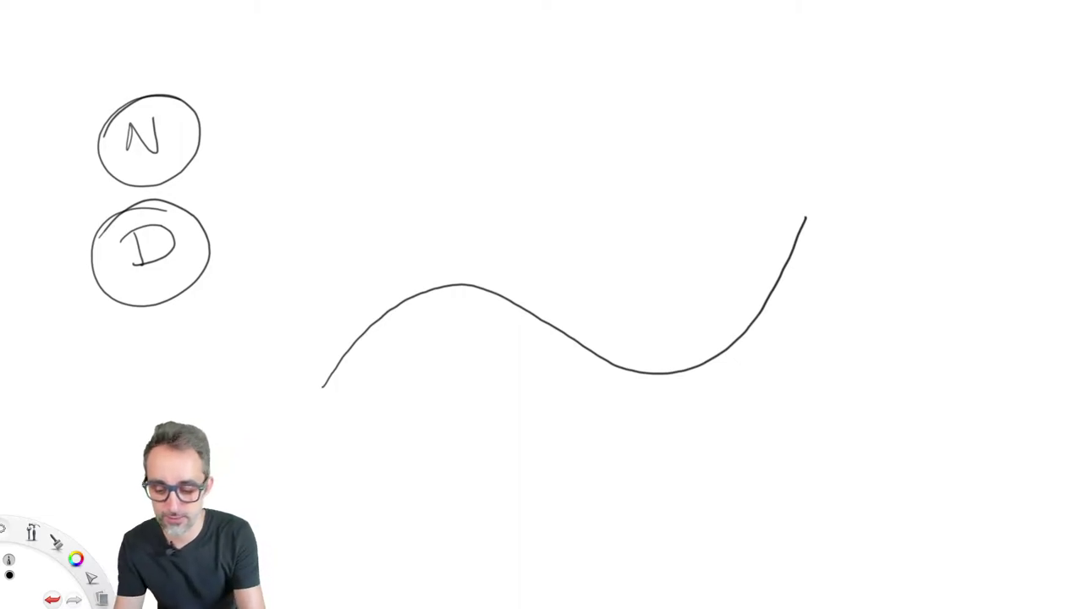
{"action": "left_click_drag", "start_coordinate": [88, 308], "coordinate": [218, 205]}
{"action": "left_click_drag", "start_coordinate": [90, 201], "coordinate": [215, 313]}
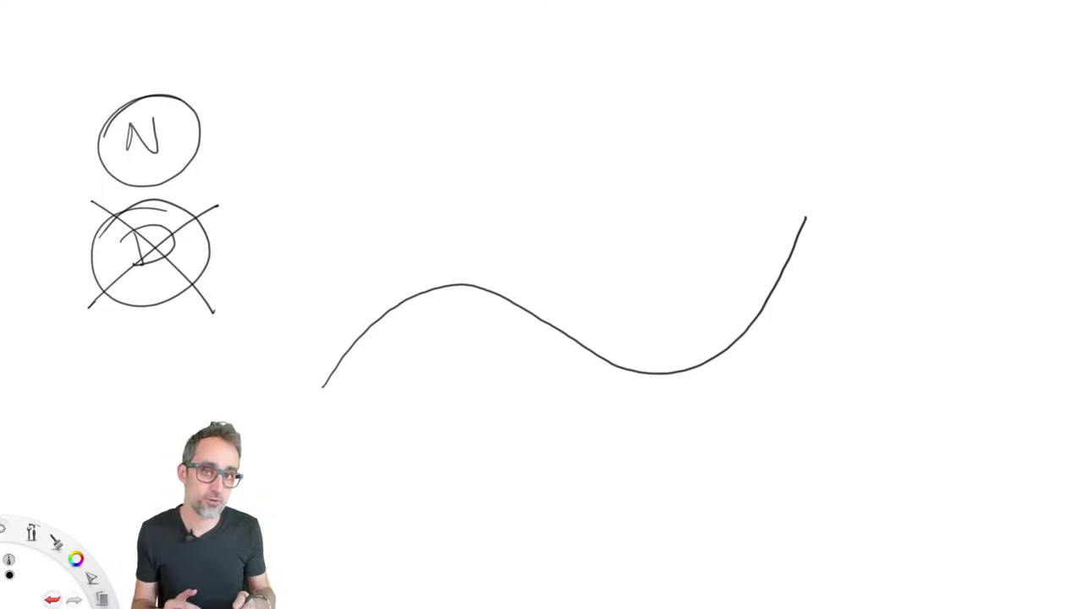
Write the formula D = L / N below the crossed-out D and draw a box around it
{"action": "mouse_move", "coordinate": [68, 377]}
{"action": "left_mouse_down"}
{"action": "mouse_move", "coordinate": [82, 424]}
{"action": "mouse_move", "coordinate": [56, 391]}
{"action": "mouse_move", "coordinate": [131, 412]}
{"action": "left_mouse_up"}
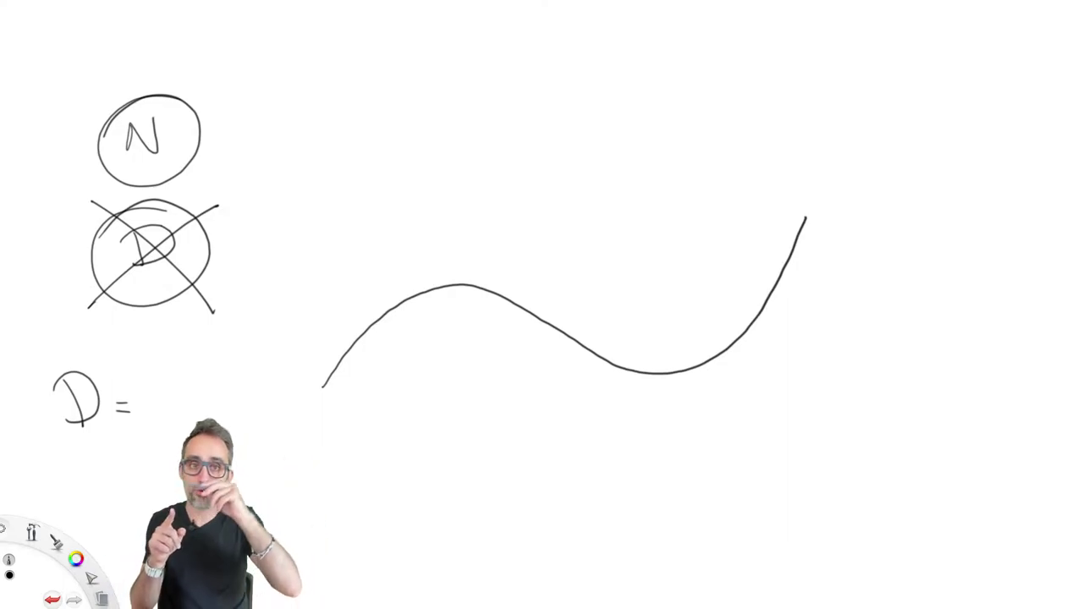
{"action": "left_click_drag", "start_coordinate": [155, 351], "coordinate": [181, 385]}
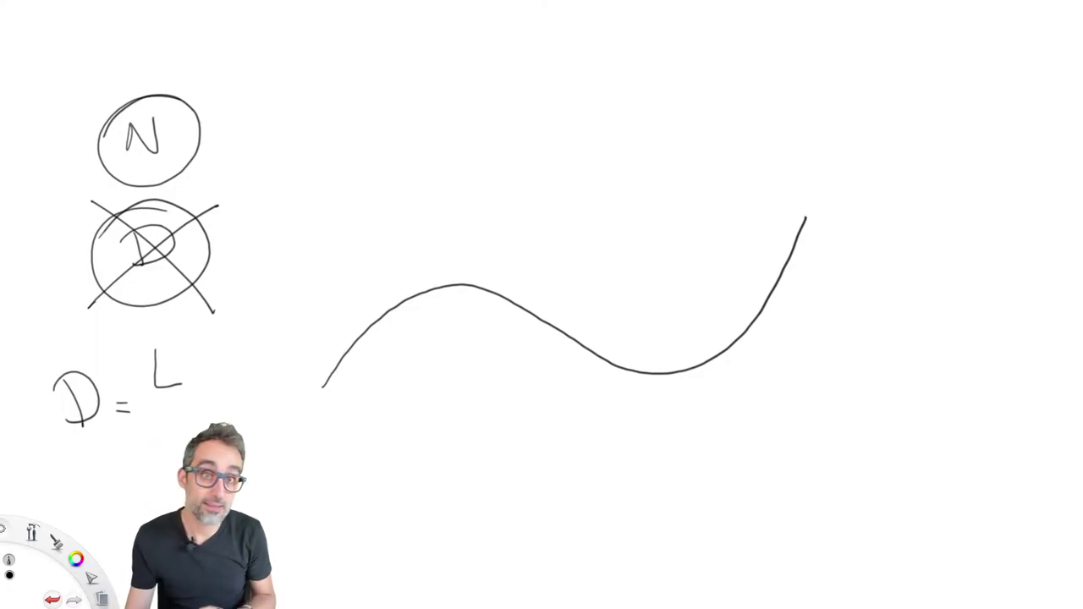
{"action": "left_click_drag", "start_coordinate": [151, 407], "coordinate": [205, 405]}
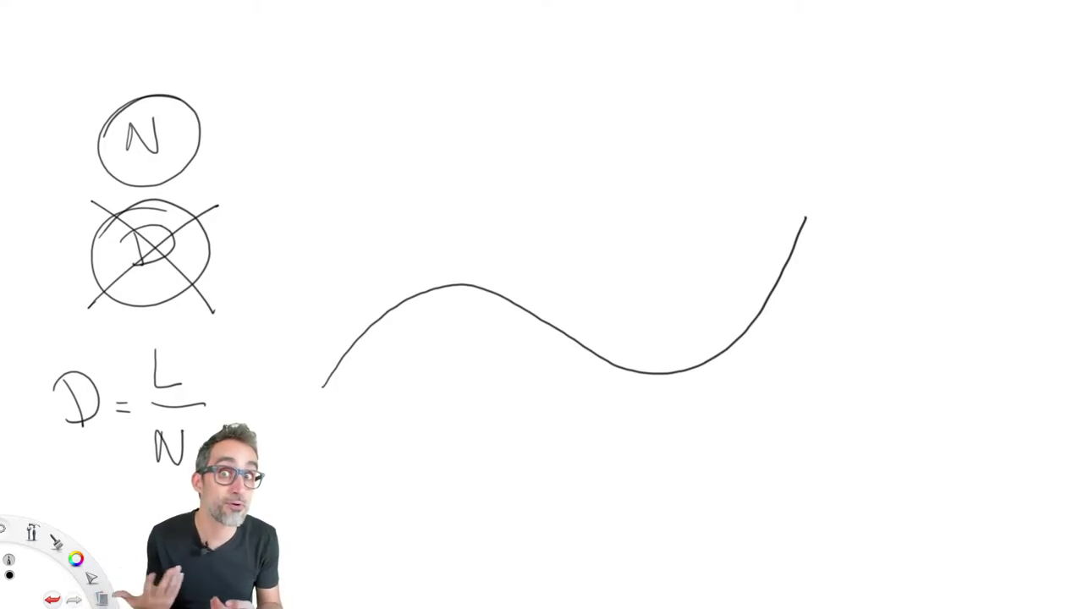
{"action": "left_click_drag", "start_coordinate": [30, 332], "coordinate": [46, 489]}
{"action": "mouse_move", "coordinate": [25, 348]}
{"action": "left_mouse_down"}
{"action": "mouse_move", "coordinate": [54, 344]}
{"action": "mouse_move", "coordinate": [253, 380]}
{"action": "mouse_move", "coordinate": [273, 491]}
{"action": "left_mouse_up"}
{"action": "left_click_drag", "start_coordinate": [272, 493], "coordinate": [60, 506]}
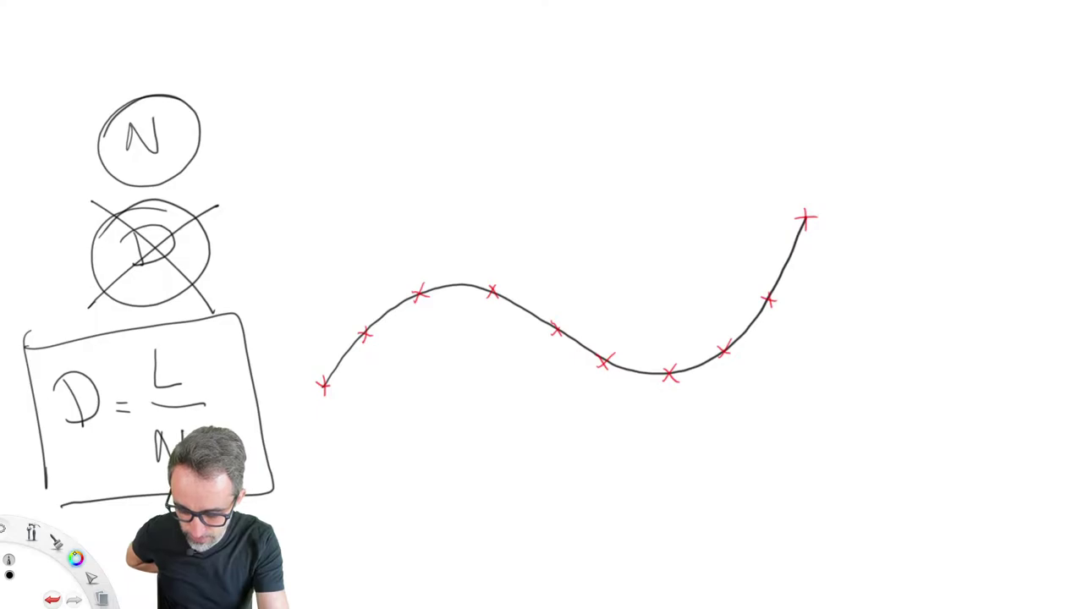
Set the pen colour to red and draw a circle around each of the ten crosses marked along the curve
{"action": "left_click", "coordinate": [76, 558]}
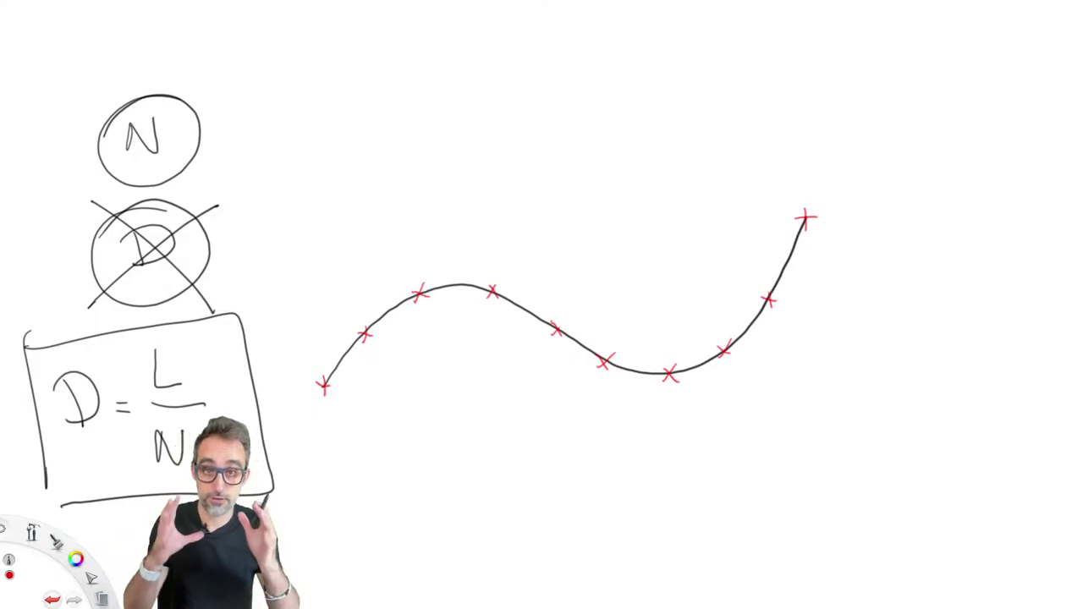
{"action": "mouse_move", "coordinate": [309, 352]}
{"action": "left_mouse_down"}
{"action": "mouse_move", "coordinate": [307, 424]}
{"action": "mouse_move", "coordinate": [345, 394]}
{"action": "mouse_move", "coordinate": [312, 347]}
{"action": "left_mouse_up"}
{"action": "mouse_move", "coordinate": [364, 303]}
{"action": "left_mouse_down"}
{"action": "mouse_move", "coordinate": [369, 368]}
{"action": "mouse_move", "coordinate": [340, 315]}
{"action": "left_mouse_up"}
{"action": "mouse_move", "coordinate": [398, 292]}
{"action": "left_mouse_down"}
{"action": "mouse_move", "coordinate": [421, 261]}
{"action": "mouse_move", "coordinate": [408, 264]}
{"action": "left_mouse_up"}
{"action": "mouse_move", "coordinate": [458, 299]}
{"action": "left_mouse_down"}
{"action": "mouse_move", "coordinate": [499, 271]}
{"action": "mouse_move", "coordinate": [495, 259]}
{"action": "left_mouse_up"}
{"action": "mouse_move", "coordinate": [552, 288]}
{"action": "left_mouse_down"}
{"action": "mouse_move", "coordinate": [526, 332]}
{"action": "mouse_move", "coordinate": [531, 298]}
{"action": "left_mouse_up"}
{"action": "mouse_move", "coordinate": [613, 327]}
{"action": "left_mouse_down"}
{"action": "mouse_move", "coordinate": [623, 340]}
{"action": "mouse_move", "coordinate": [587, 327]}
{"action": "left_mouse_up"}
{"action": "left_click_drag", "start_coordinate": [677, 335], "coordinate": [653, 337]}
{"action": "mouse_move", "coordinate": [722, 314]}
{"action": "left_mouse_down"}
{"action": "mouse_move", "coordinate": [692, 370]}
{"action": "mouse_move", "coordinate": [710, 311]}
{"action": "left_mouse_up"}
{"action": "mouse_move", "coordinate": [755, 266]}
{"action": "left_mouse_down"}
{"action": "mouse_move", "coordinate": [733, 315]}
{"action": "mouse_move", "coordinate": [762, 267]}
{"action": "left_mouse_up"}
{"action": "left_click_drag", "start_coordinate": [803, 186], "coordinate": [791, 193]}
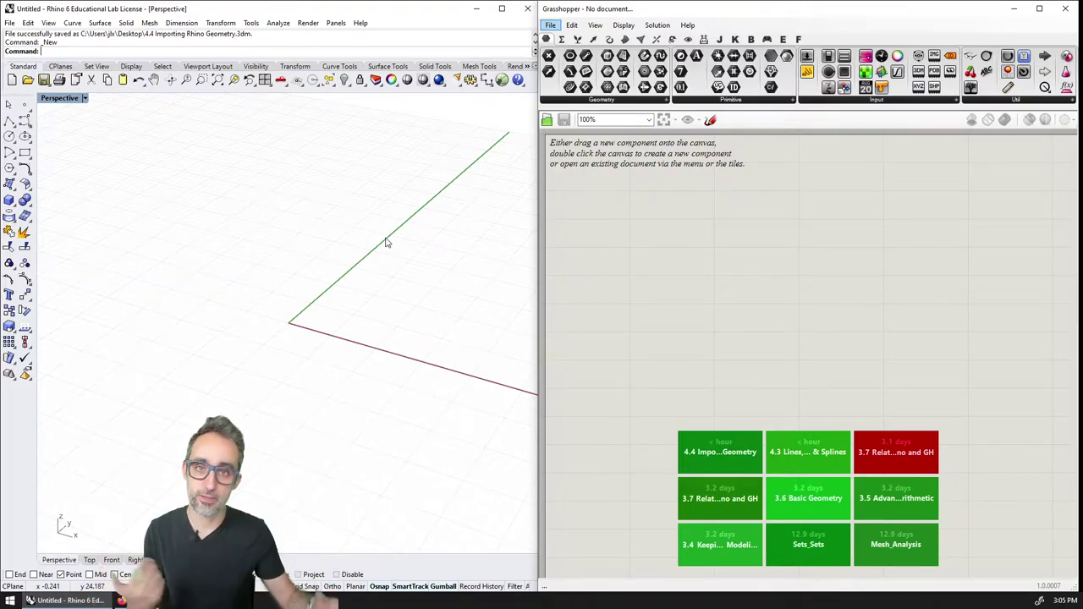
Draw a degree-3 S-shaped curve with eight control points in the Perspective viewport
{"action": "mouse_move", "coordinate": [380, 291]}
{"action": "right_mouse_down", "text": "shift"}
{"action": "mouse_move", "coordinate": [256, 297]}
{"action": "mouse_move", "coordinate": [228, 315]}
{"action": "right_mouse_up", "text": "shift"}
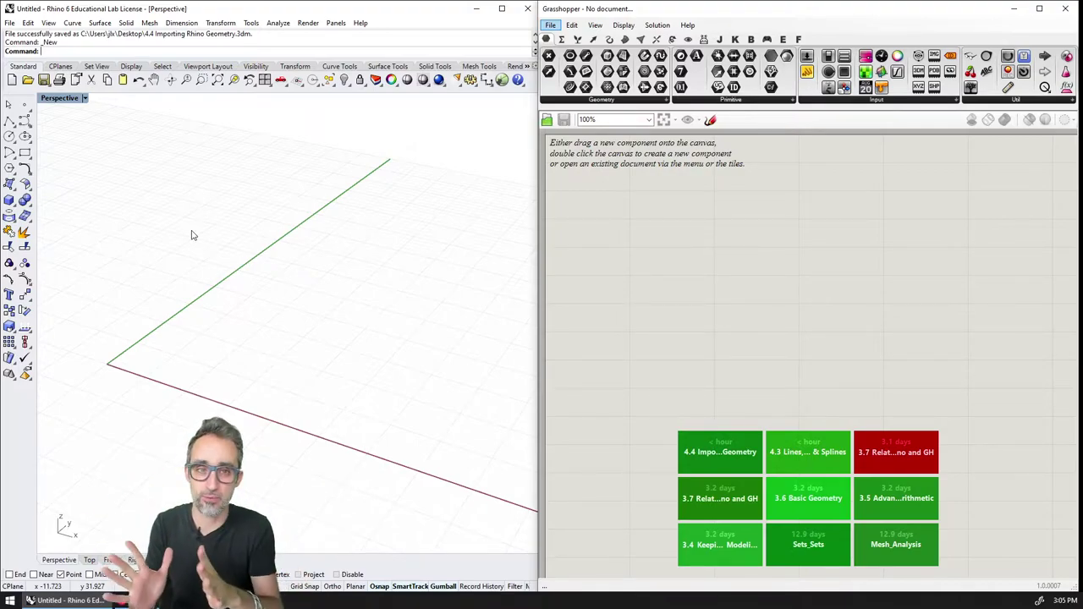
{"action": "right_click_drag", "start_coordinate": [335, 262], "coordinate": [329, 271]}
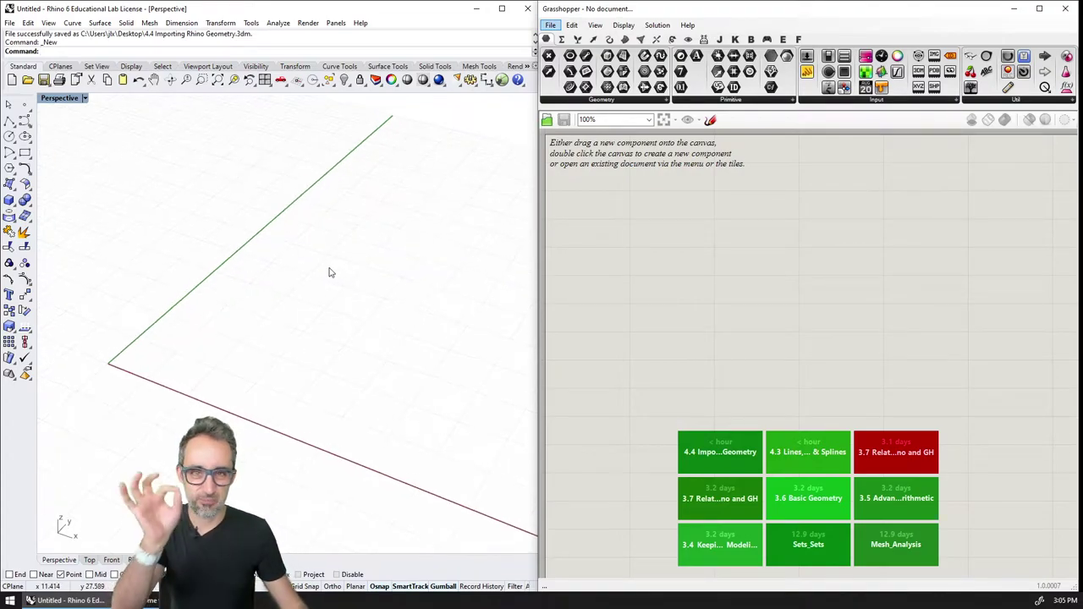
{"action": "left_click", "coordinate": [25, 120]}
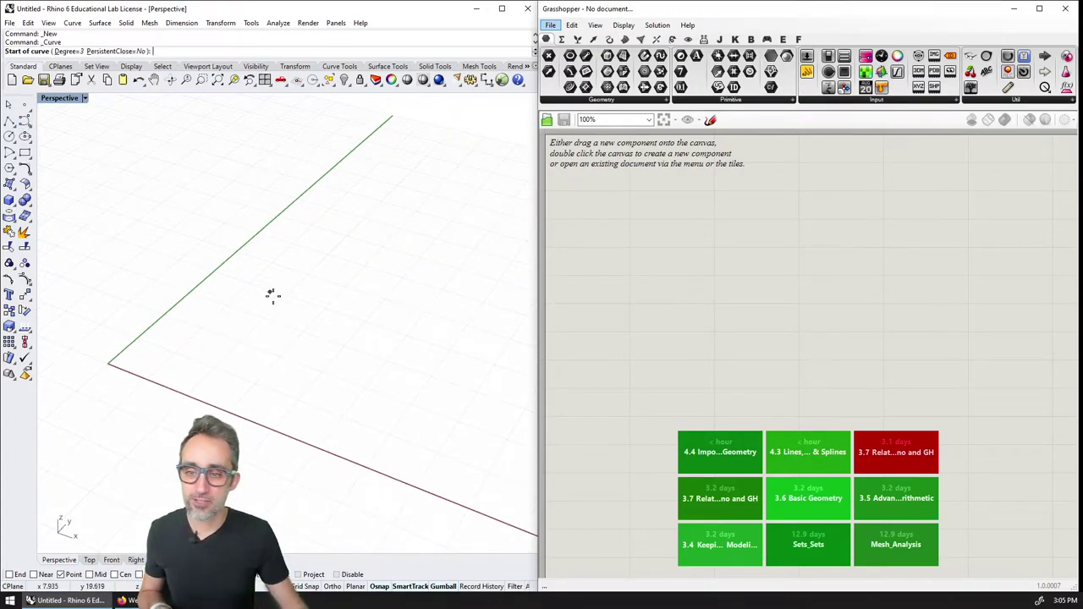
{"action": "left_click", "coordinate": [282, 345]}
{"action": "left_click", "coordinate": [277, 252]}
{"action": "left_click", "coordinate": [331, 205]}
{"action": "left_click", "coordinate": [441, 247]}
{"action": "left_click", "coordinate": [362, 306]}
{"action": "left_click", "coordinate": [373, 392]}
{"action": "left_click", "coordinate": [506, 341]}
{"action": "right_click_drag", "start_coordinate": [497, 295], "coordinate": [359, 346], "text": "shift"}
{"action": "right_click", "coordinate": [444, 321]}
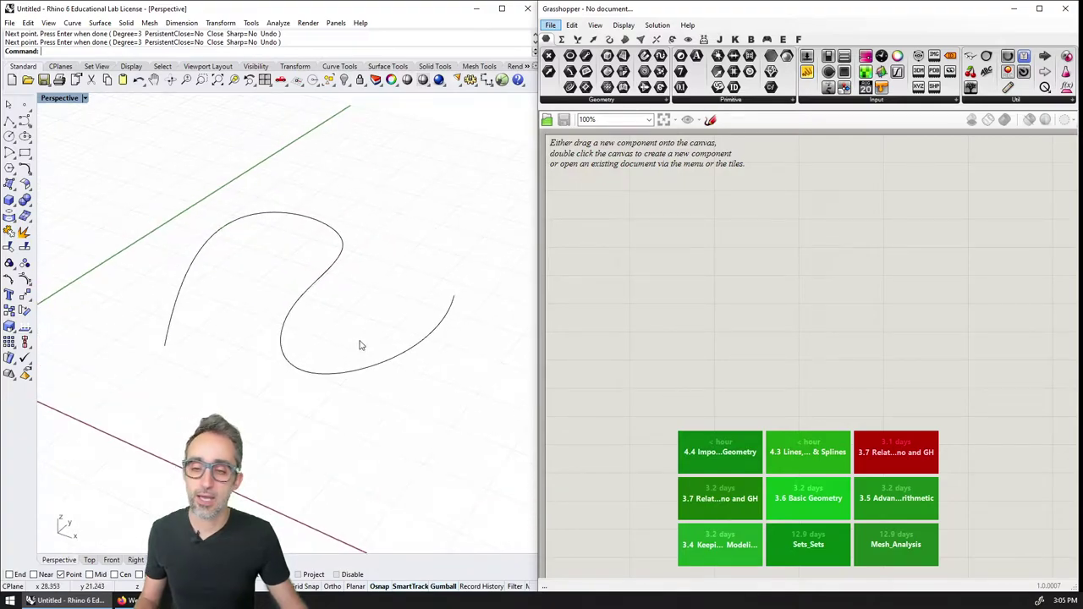
Raise the control point above the curve's first bend and the curve's far end point vertically, and clear the selection
{"action": "left_click", "coordinate": [312, 297]}
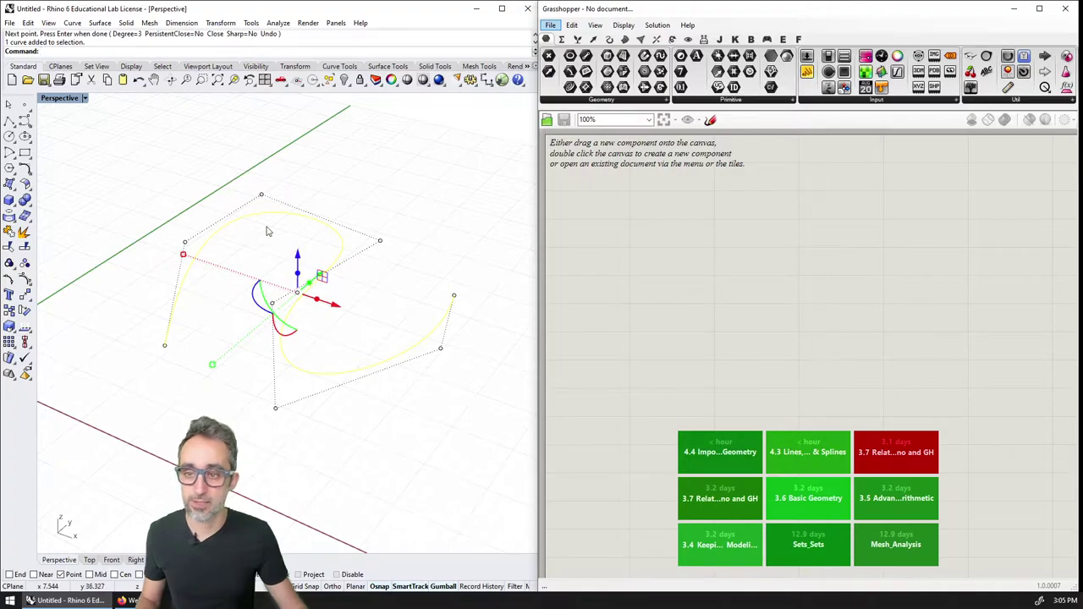
{"action": "left_click", "coordinate": [262, 196]}
{"action": "left_click_drag", "start_coordinate": [262, 198], "coordinate": [280, 133]}
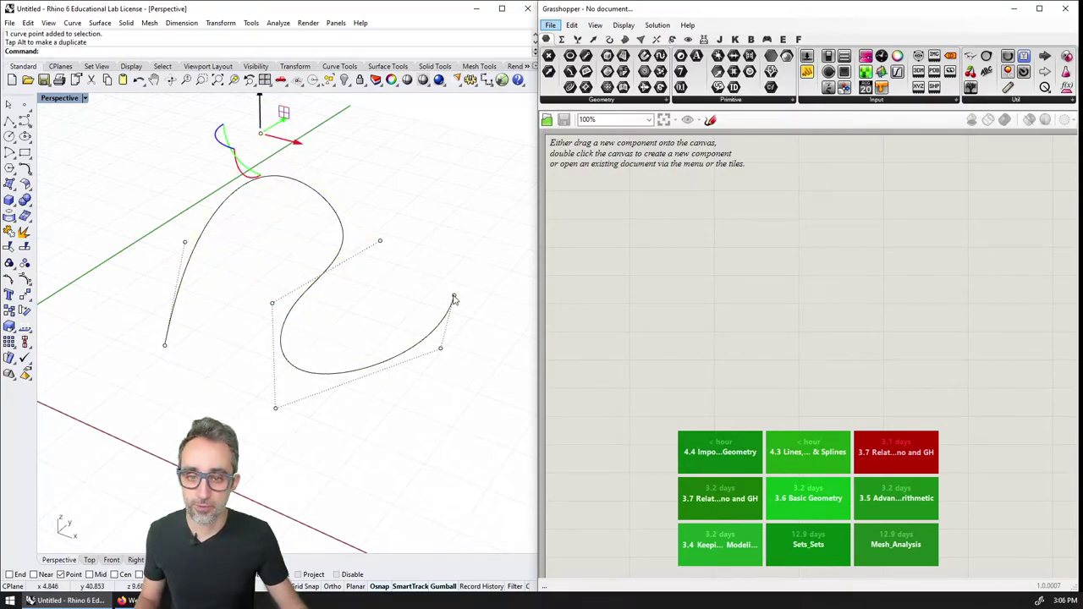
{"action": "left_click", "coordinate": [454, 295]}
{"action": "left_click_drag", "start_coordinate": [455, 292], "coordinate": [458, 188]}
{"action": "key", "text": "Escape"}
{"action": "right_click_drag", "start_coordinate": [435, 435], "coordinate": [428, 405]}
Add a Curve parameter to the Grasshopper canvas and reference the drawn Rhino curve in it
{"action": "double_click", "coordinate": [621, 242]}
{"action": "type", "text": "curve"}
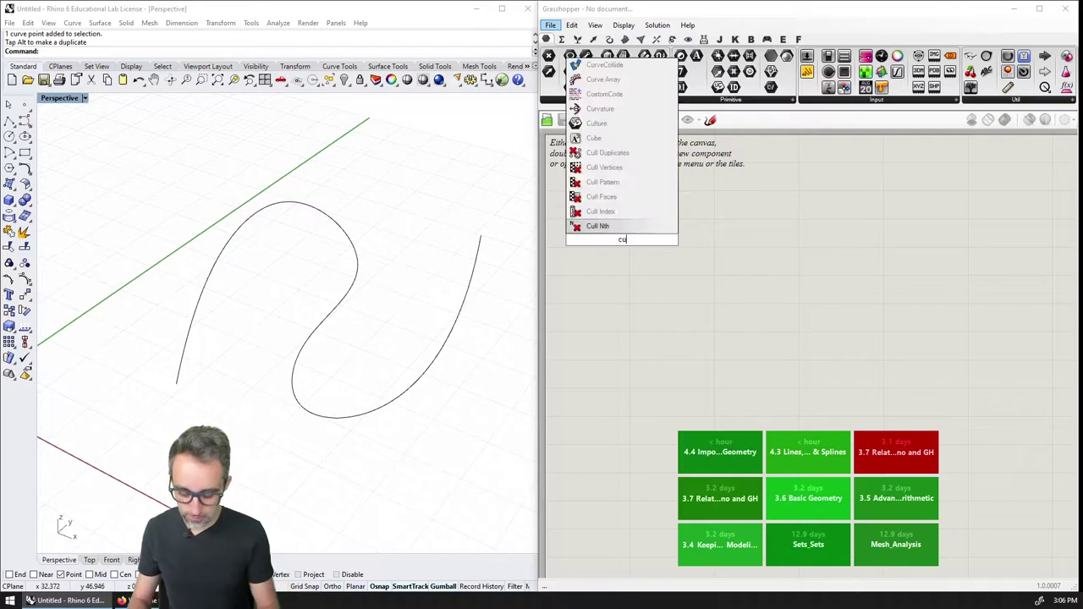
{"action": "key", "text": "Return"}
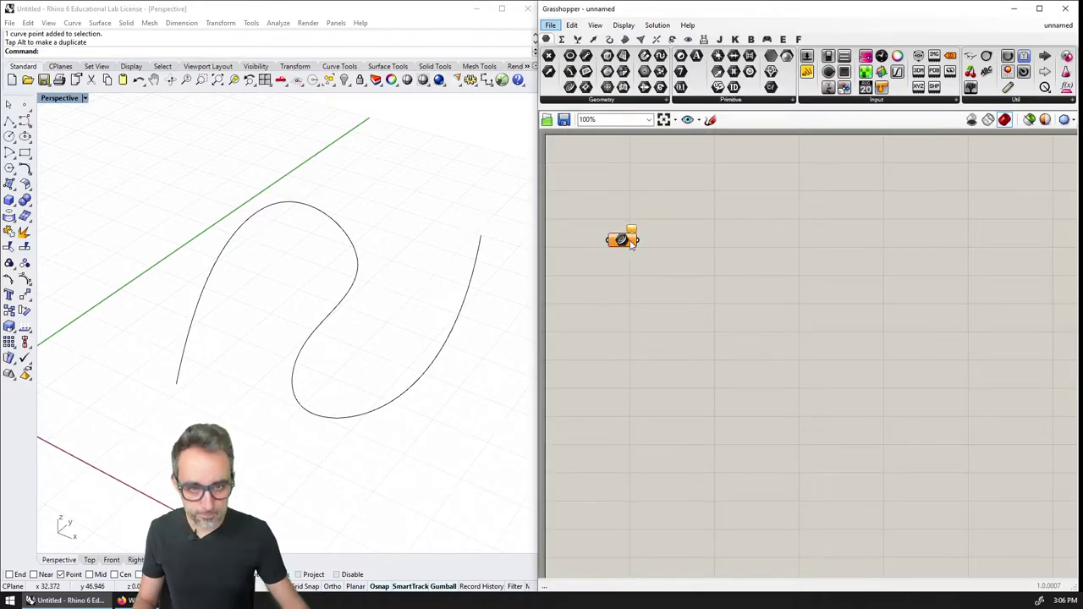
{"action": "right_click", "coordinate": [631, 242]}
{"action": "left_click", "coordinate": [680, 397]}
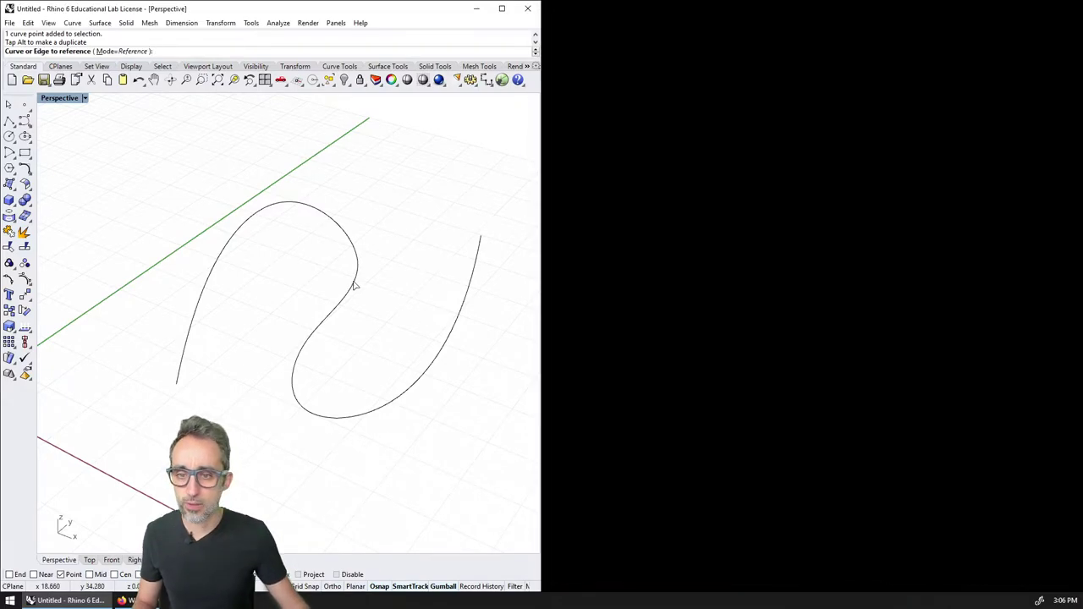
{"action": "left_click", "coordinate": [354, 285]}
{"action": "left_click_drag", "start_coordinate": [963, 57], "coordinate": [569, 151]}
{"action": "scroll", "coordinate": [646, 299], "scroll_direction": "up", "scroll_amount": 3}
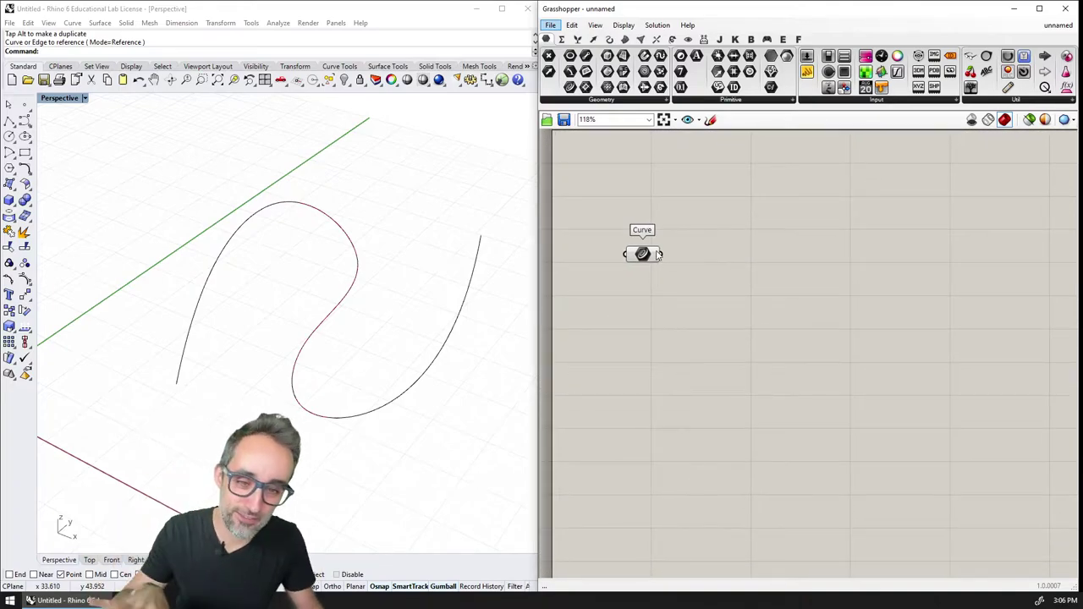
Add a Panel, connect the Curve parameter's output to it, and space the two components apart
{"action": "left_click_drag", "start_coordinate": [807, 71], "coordinate": [794, 207]}
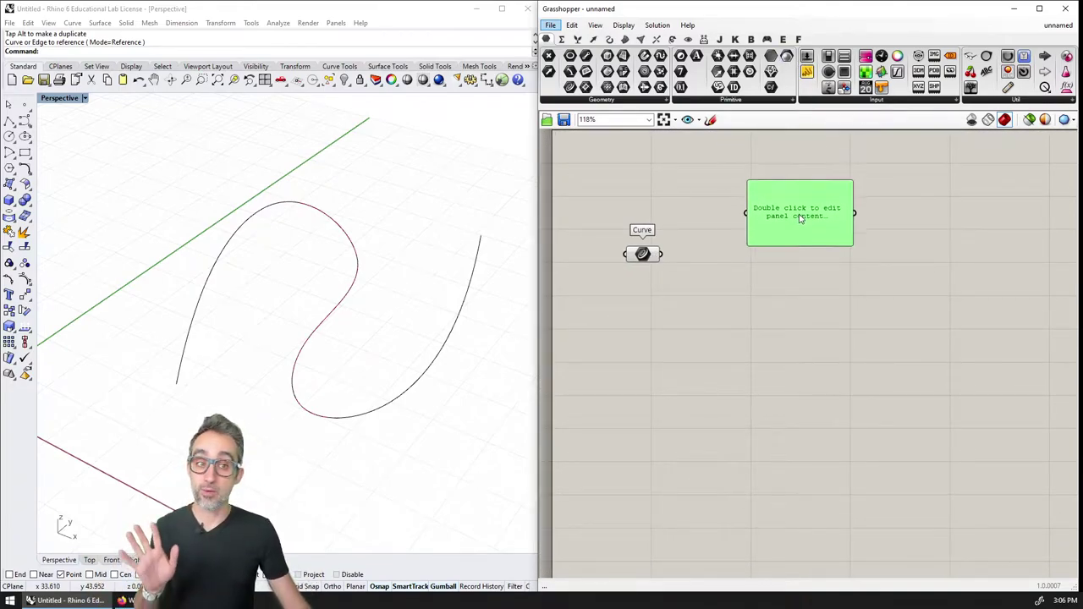
{"action": "left_click_drag", "start_coordinate": [667, 269], "coordinate": [753, 217]}
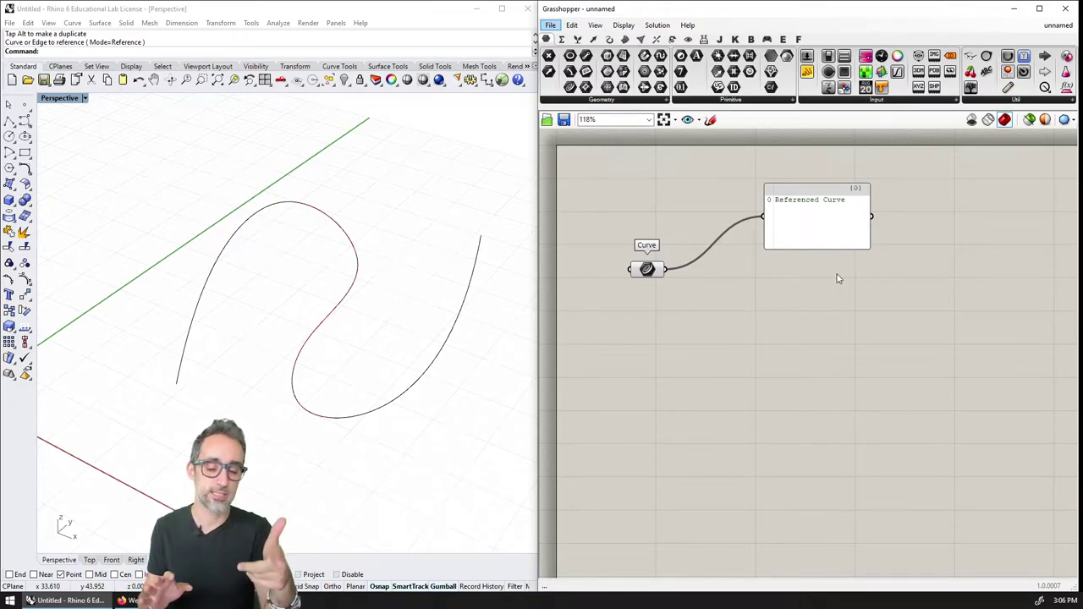
{"action": "left_click", "coordinate": [656, 270]}
{"action": "left_click_drag", "start_coordinate": [839, 217], "coordinate": [929, 235]}
{"action": "left_click_drag", "start_coordinate": [649, 269], "coordinate": [689, 277]}
Add a Number Slider to the canvas and position it below the Curve parameter
{"action": "double_click", "coordinate": [694, 334]}
{"action": "type", "text": "slider"}
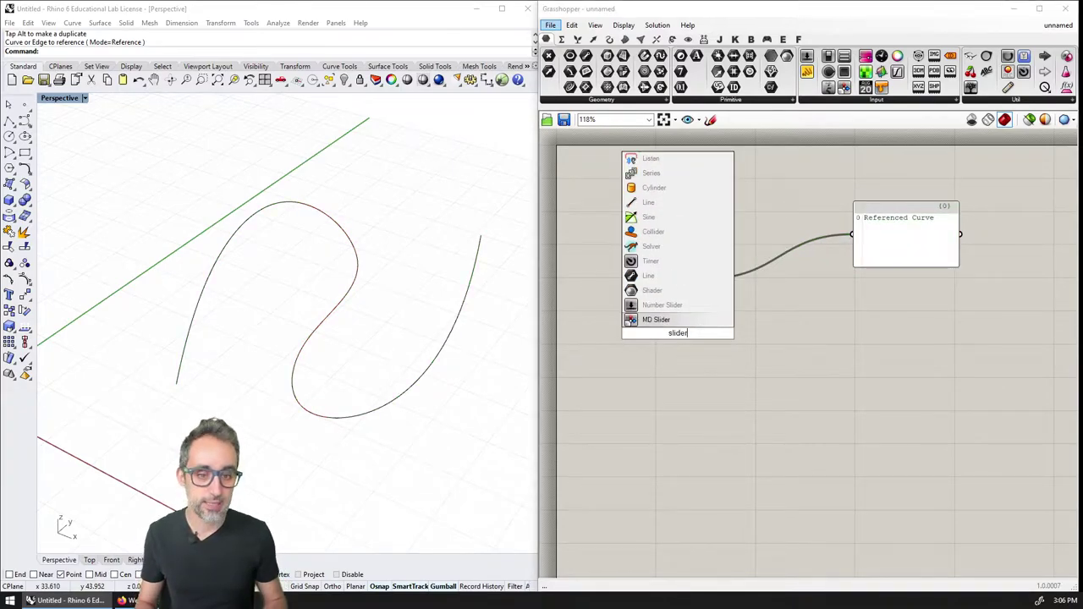
{"action": "key", "text": "Return"}
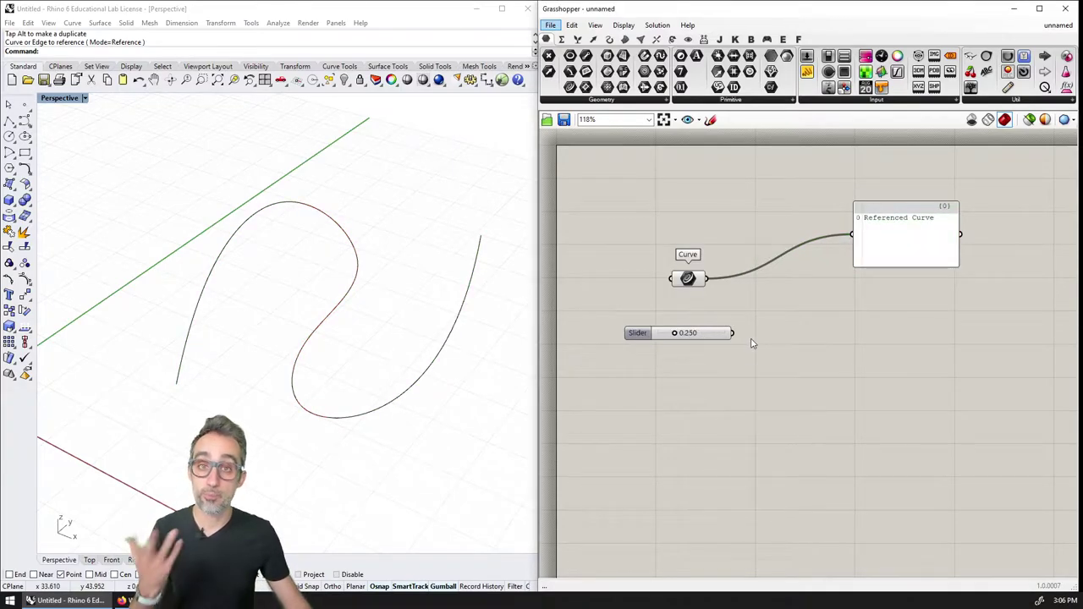
{"action": "mouse_move", "coordinate": [713, 336]}
{"action": "left_mouse_down"}
{"action": "mouse_move", "coordinate": [745, 333]}
{"action": "mouse_move", "coordinate": [725, 333]}
{"action": "left_mouse_up"}
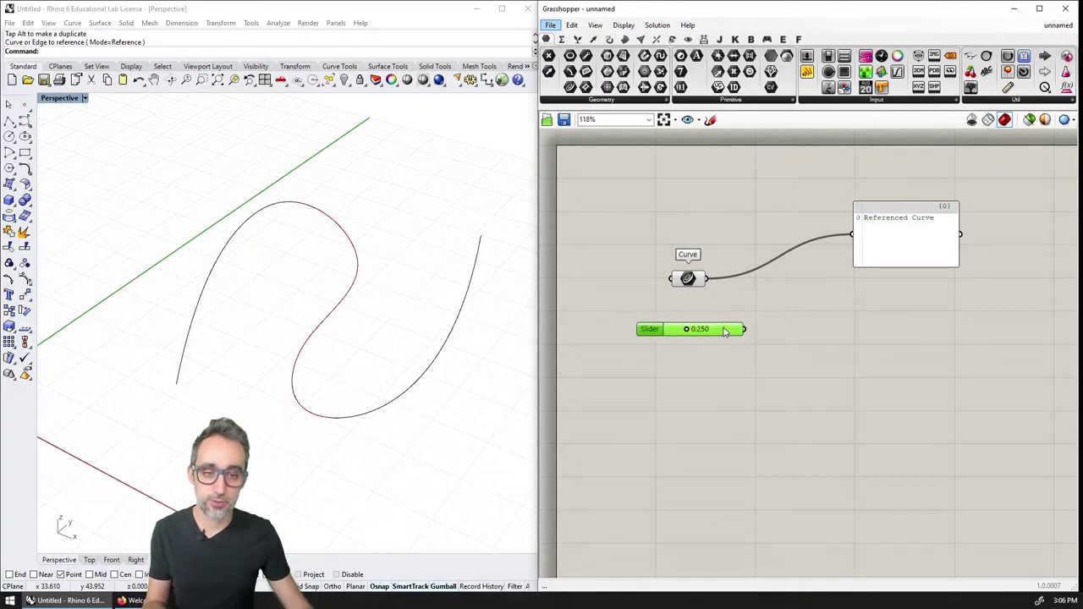
Set the number slider's rounding to whole numbers and its minimum to 2
{"action": "right_click", "coordinate": [721, 333]}
{"action": "left_click", "coordinate": [756, 380]}
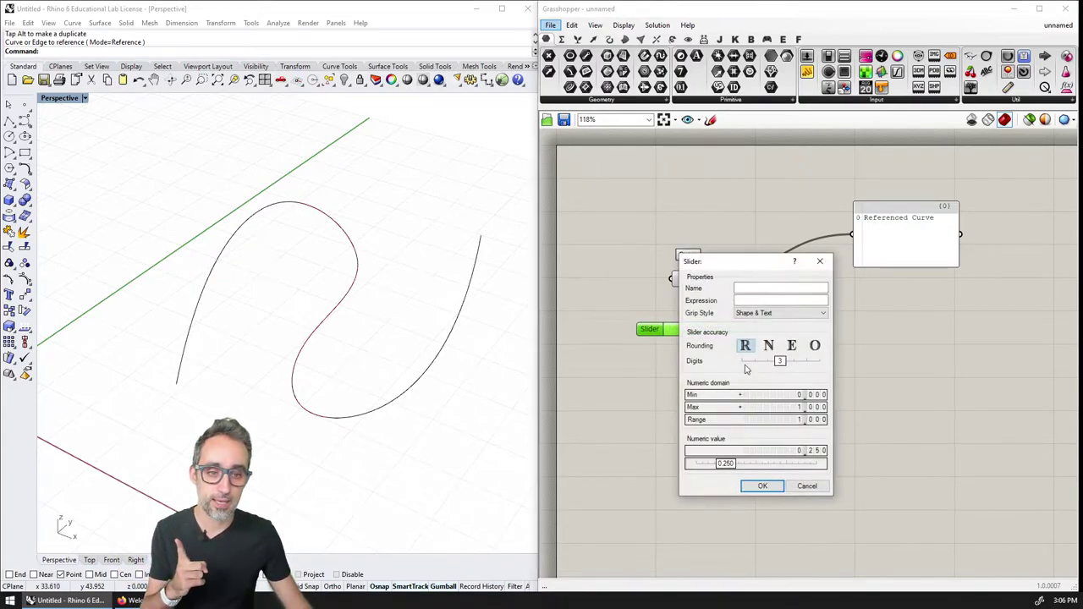
{"action": "left_click", "coordinate": [771, 350]}
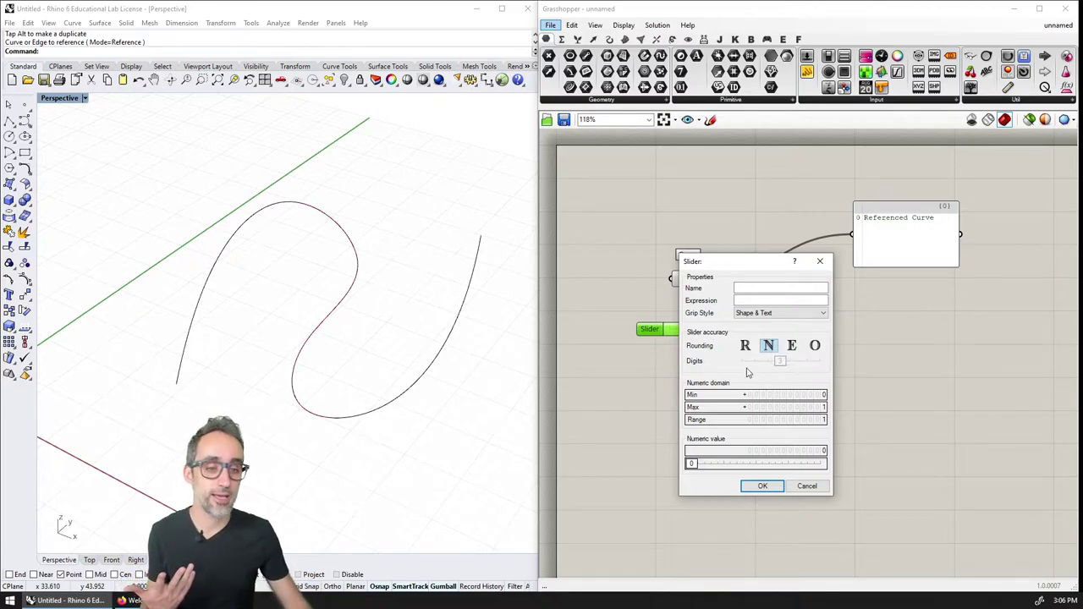
{"action": "left_click", "coordinate": [787, 394]}
{"action": "type", "text": "2"}
{"action": "left_click", "coordinate": [810, 394]}
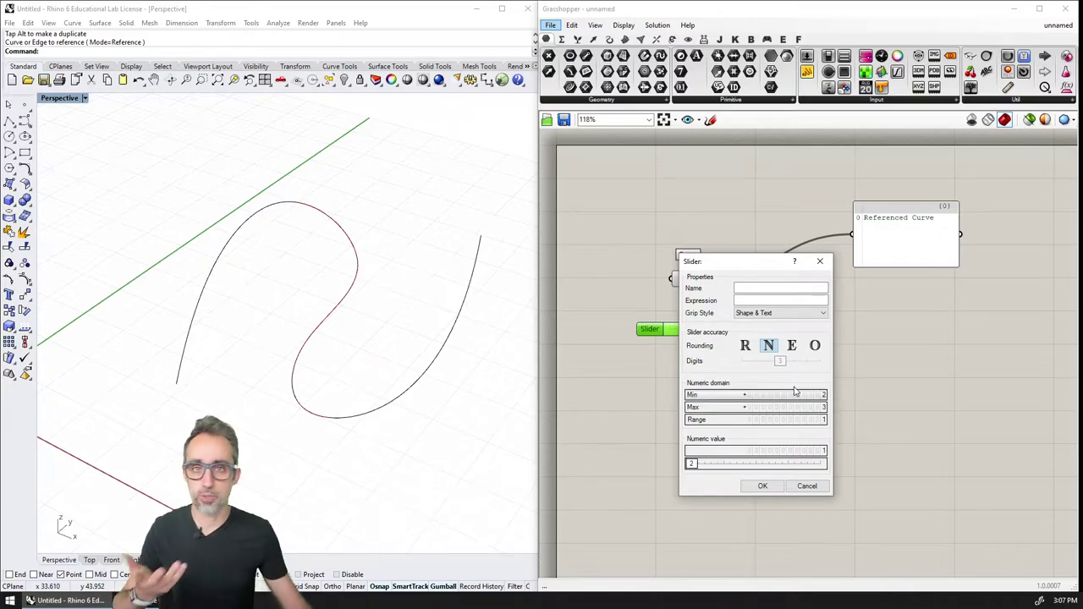
Set the slider's maximum to 1000 and its current value to 10, and apply the slider settings
{"action": "left_click", "coordinate": [804, 408]}
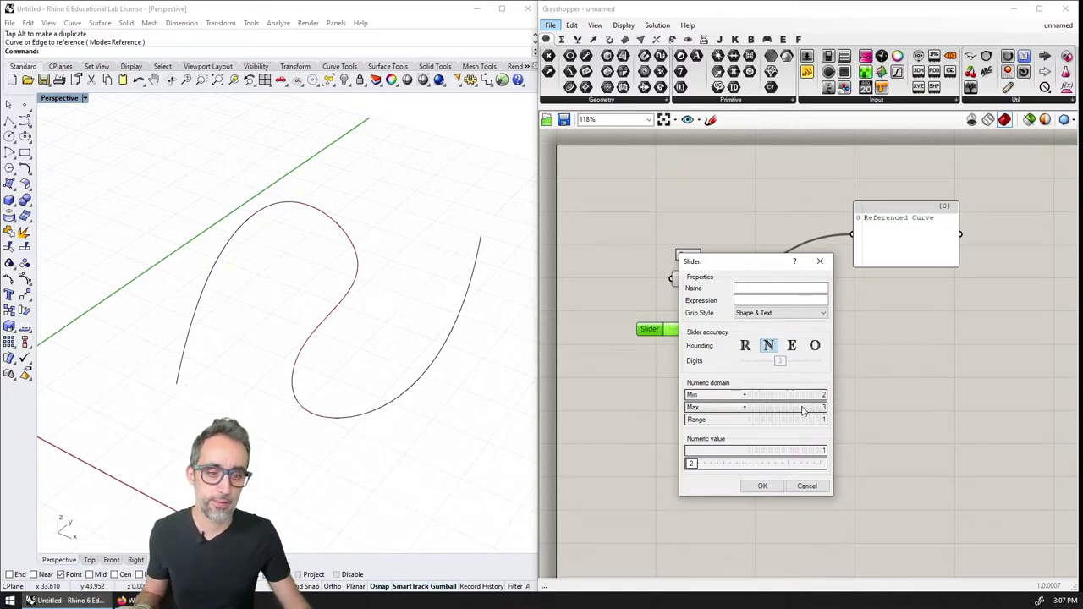
{"action": "type", "text": "1"}
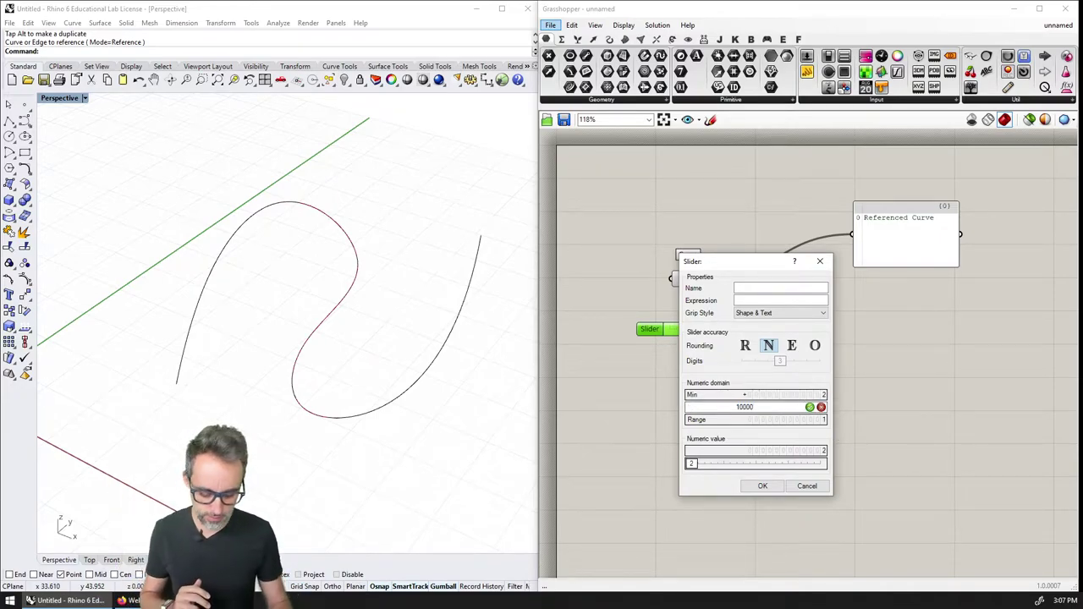
{"action": "type", "text": "0000"}
{"action": "key", "text": "BackSpace"}
{"action": "left_click", "coordinate": [810, 407]}
{"action": "mouse_move", "coordinate": [693, 463]}
{"action": "left_mouse_down"}
{"action": "mouse_move", "coordinate": [720, 468]}
{"action": "mouse_move", "coordinate": [709, 465]}
{"action": "left_mouse_up"}
{"action": "double_click", "coordinate": [727, 464]}
{"action": "type", "text": "10"}
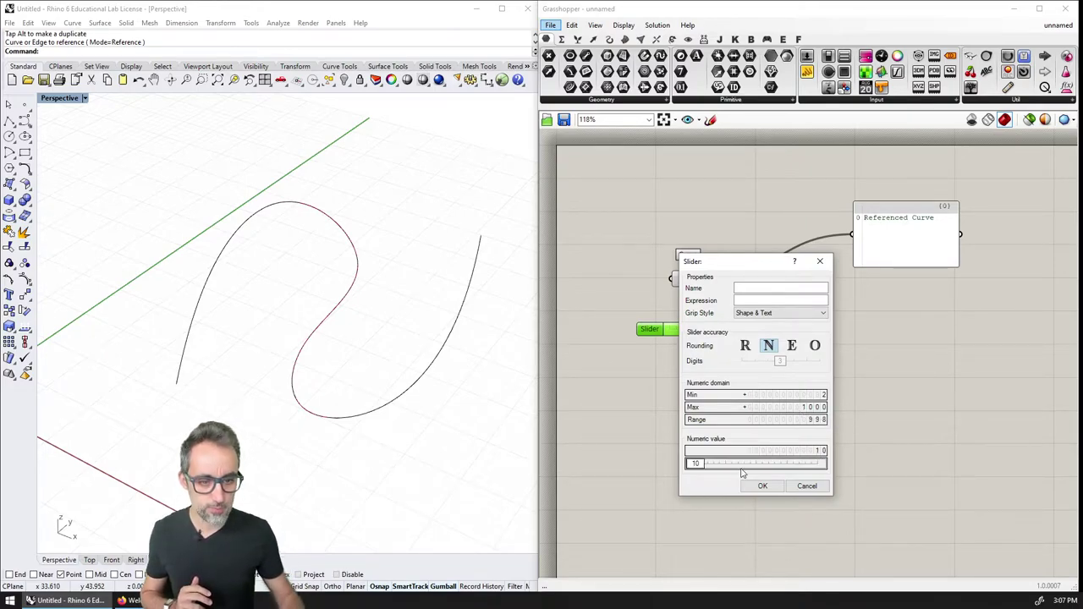
{"action": "left_click", "coordinate": [761, 486]}
Widen the slider and name it NUMBER OF PEARLS
{"action": "left_click_drag", "start_coordinate": [739, 329], "coordinate": [770, 331]}
{"action": "right_click", "coordinate": [627, 331]}
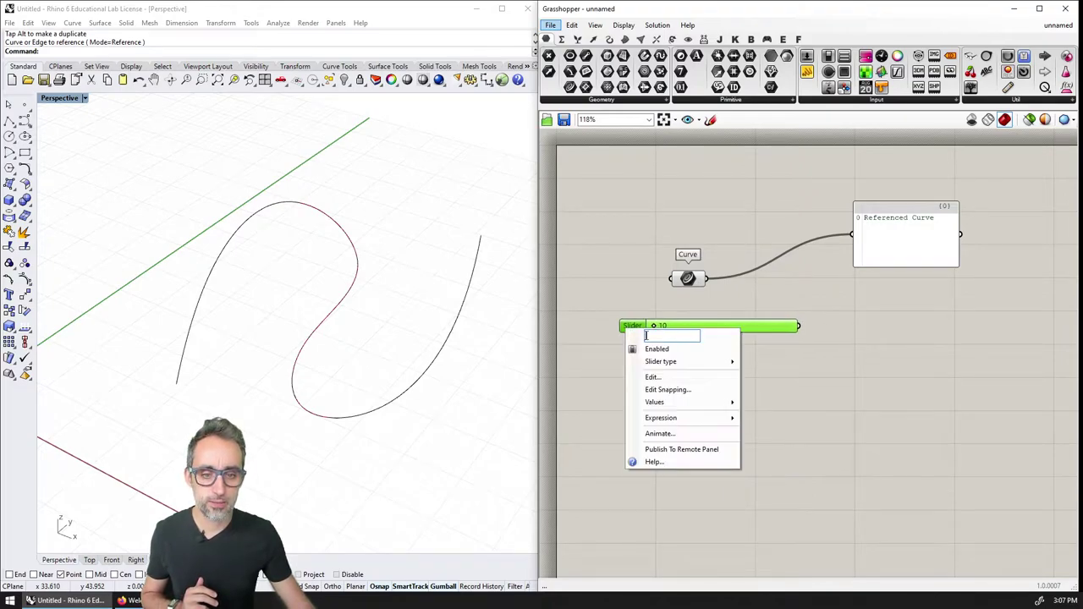
{"action": "type", "text": "NUMBER OF PERARLS"}
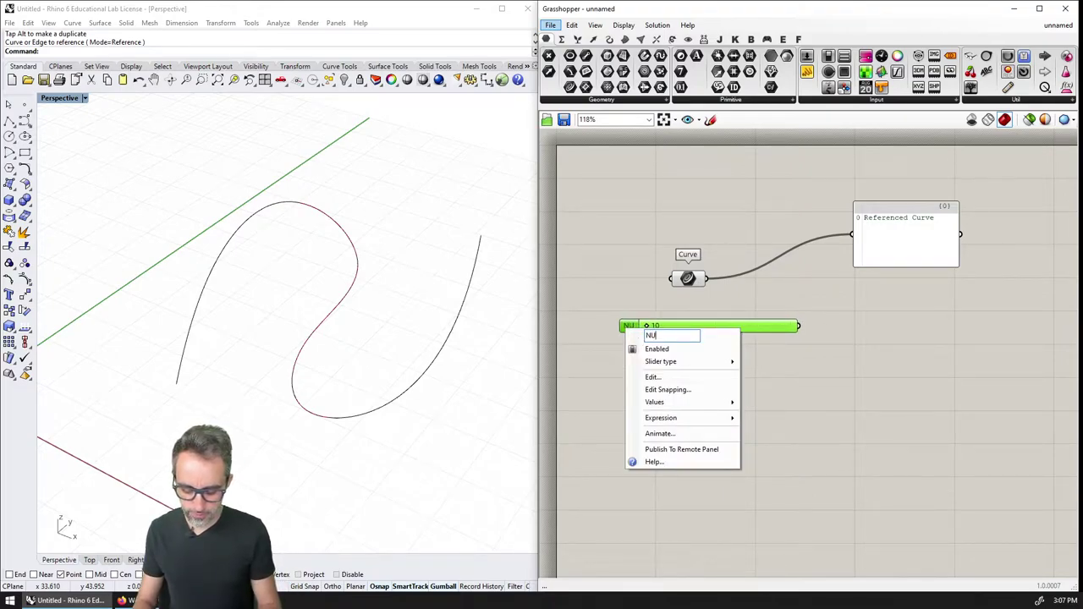
{"action": "key", "text": "BackSpace"}
{"action": "key", "text": "BackSpace"}
{"action": "key", "text": "BackSpace"}
{"action": "key", "text": "BackSpace"}
{"action": "key", "text": "BackSpace"}
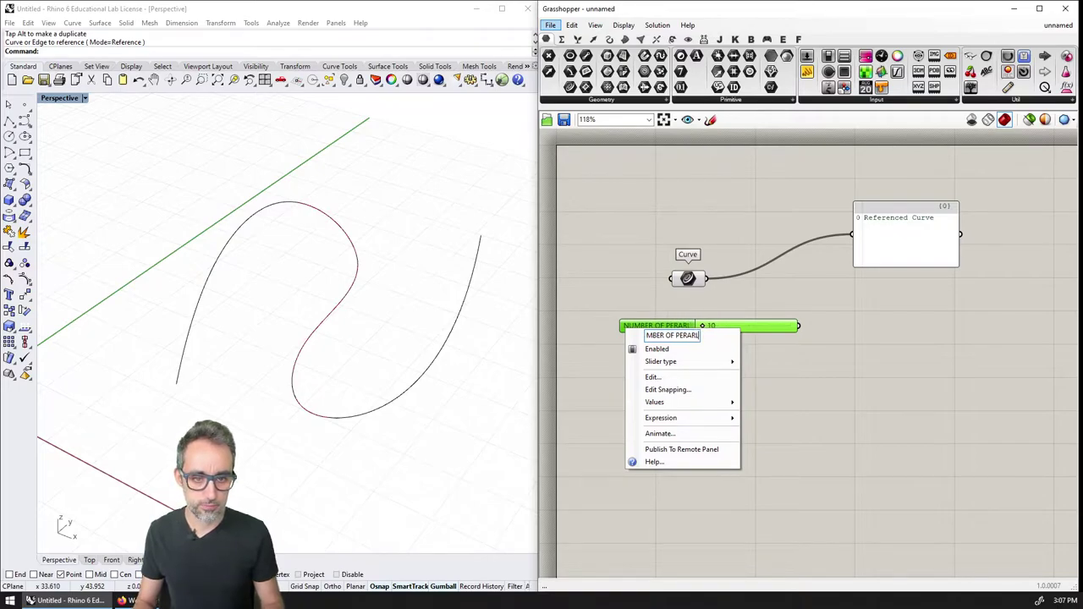
{"action": "type", "text": "ARLS"}
{"action": "key", "text": "Return"}
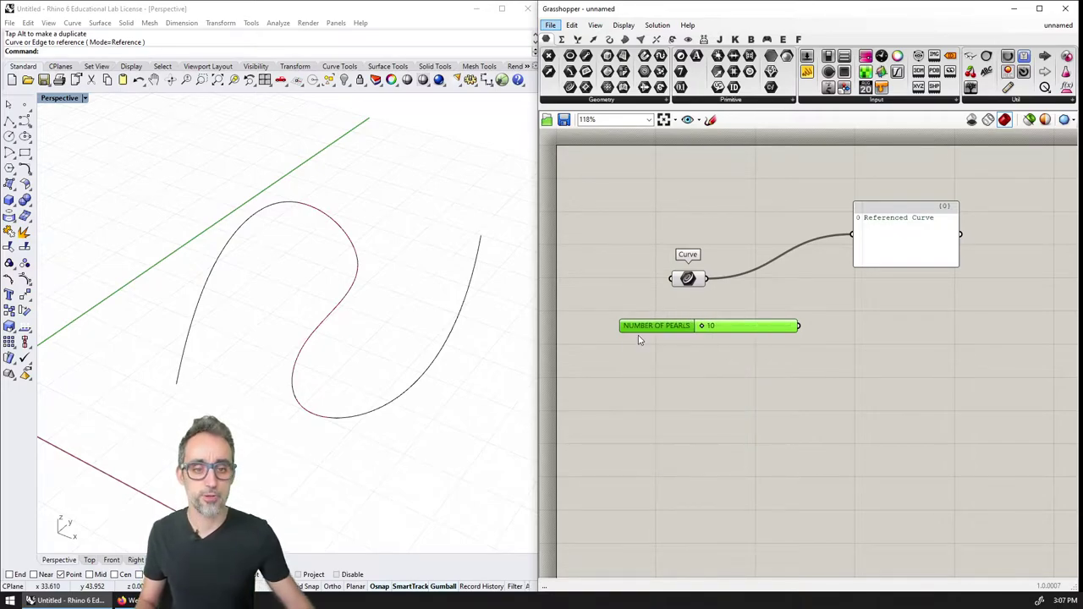
Move the Curve parameter so that it aligns with the start of the NUMBER OF PEARLS slider, and deselect the slider
{"action": "left_click", "coordinate": [739, 258]}
{"action": "left_click", "coordinate": [668, 279]}
{"action": "left_click_drag", "start_coordinate": [669, 279], "coordinate": [636, 279]}
Group the Curve parameter and the slider, and name the group INPUTS
{"action": "left_click_drag", "start_coordinate": [689, 237], "coordinate": [615, 380]}
{"action": "left_click", "coordinate": [707, 393]}
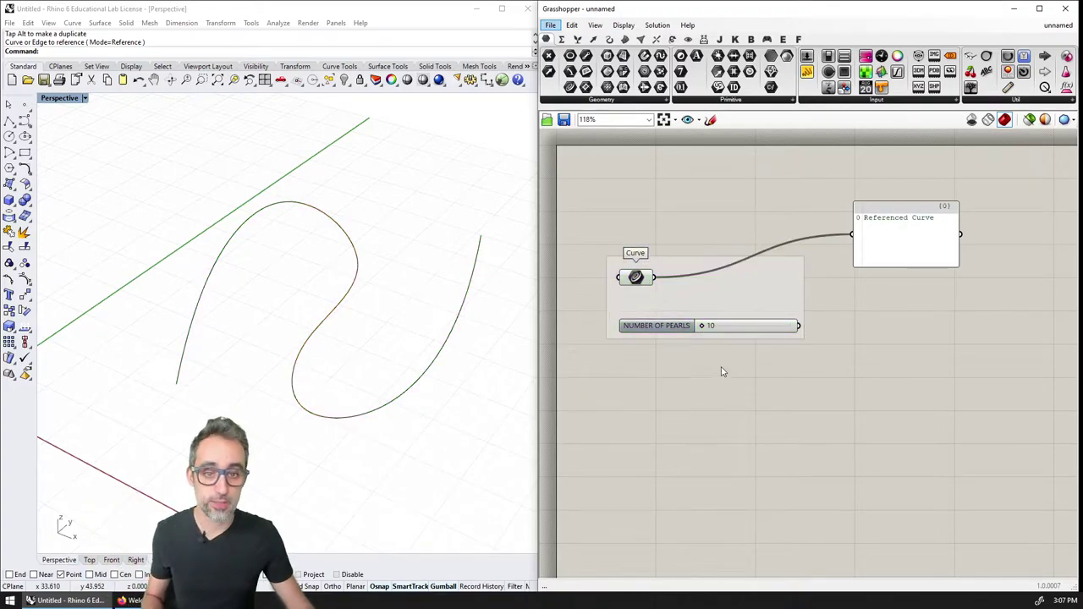
{"action": "right_click", "coordinate": [718, 299]}
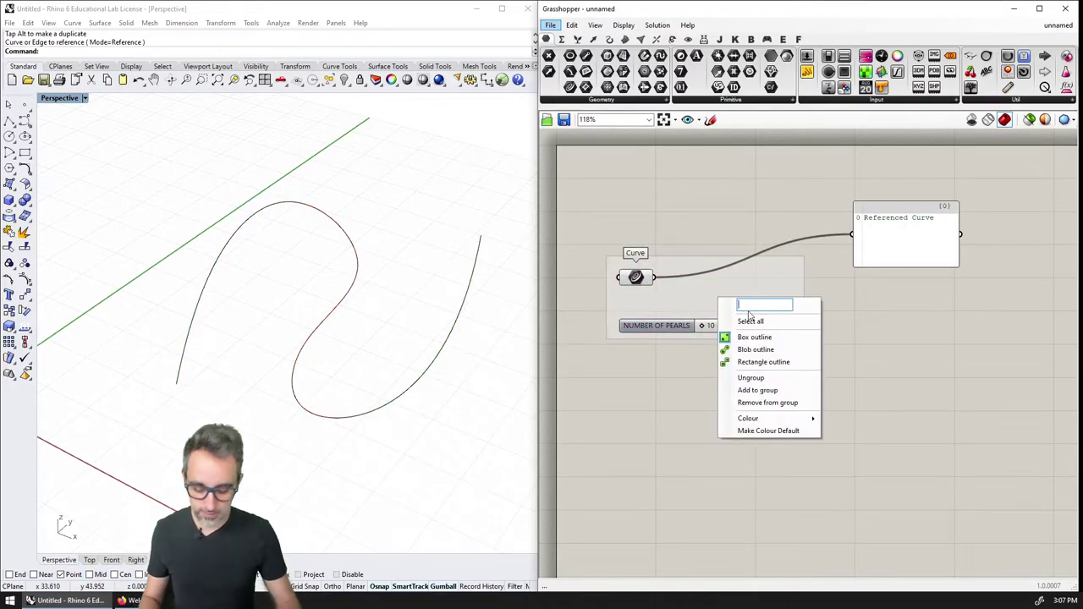
{"action": "type", "text": "("}
{"action": "type", "text": "NPUTS"}
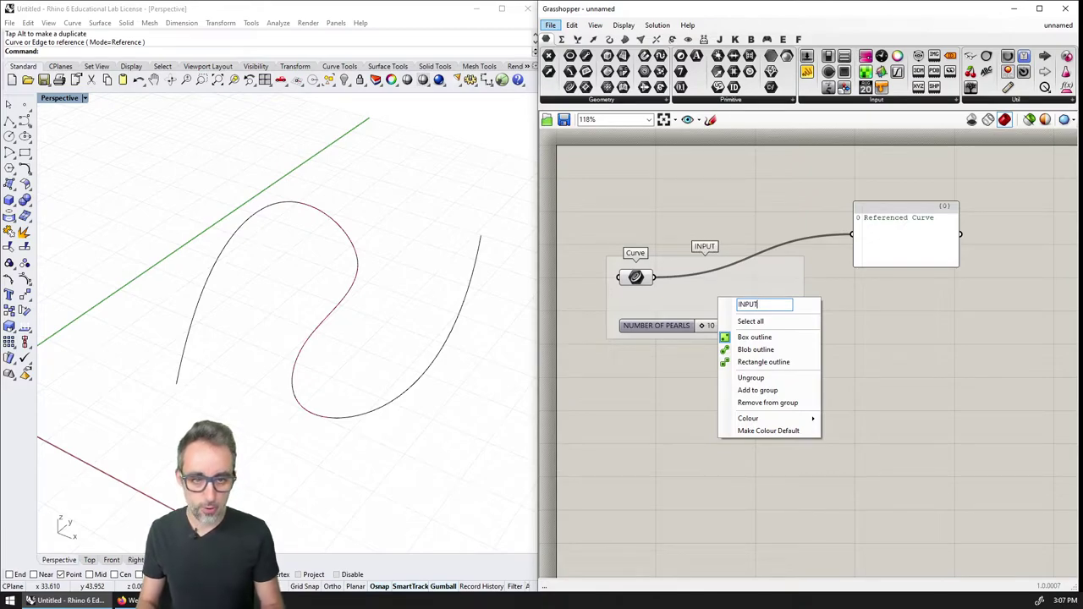
{"action": "key", "text": "Return"}
Reduce the NUMBER OF PEARLS slider's maximum to 100 and set its value to 12
{"action": "right_click", "coordinate": [712, 328]}
{"action": "left_click", "coordinate": [753, 376]}
{"action": "left_click", "coordinate": [782, 405]}
{"action": "type", "text": "20"}
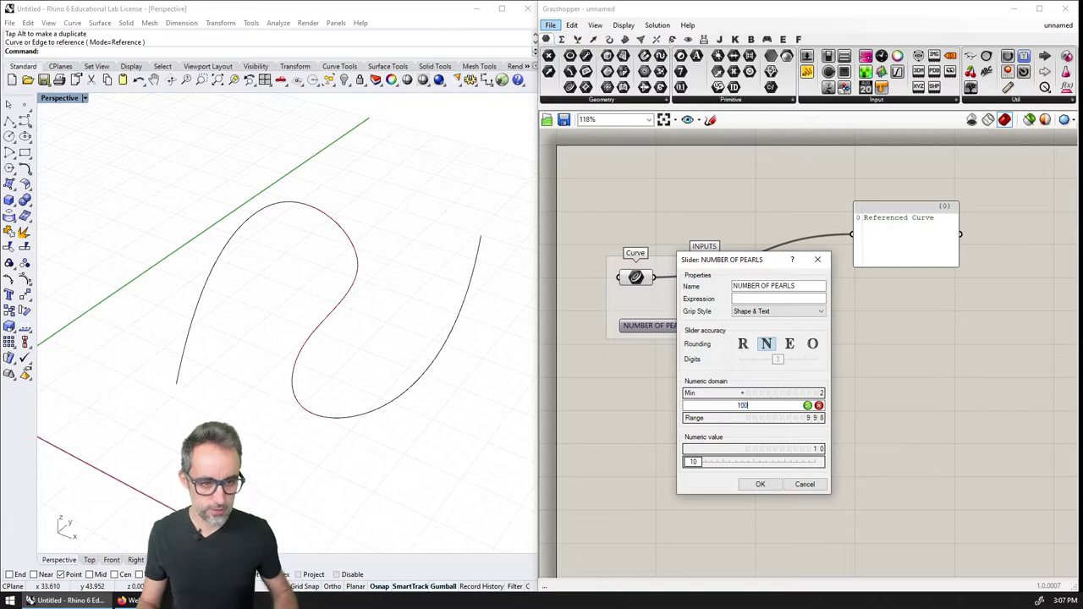
{"action": "key", "text": "Return"}
{"action": "left_click", "coordinate": [760, 484]}
{"action": "mouse_move", "coordinate": [713, 330]}
{"action": "left_mouse_down"}
{"action": "mouse_move", "coordinate": [743, 330]}
{"action": "mouse_move", "coordinate": [712, 332]}
{"action": "left_mouse_up"}
Add a Divide Curve component to the canvas and place it below the Panel
{"action": "right_click_drag", "start_coordinate": [713, 331], "coordinate": [737, 342]}
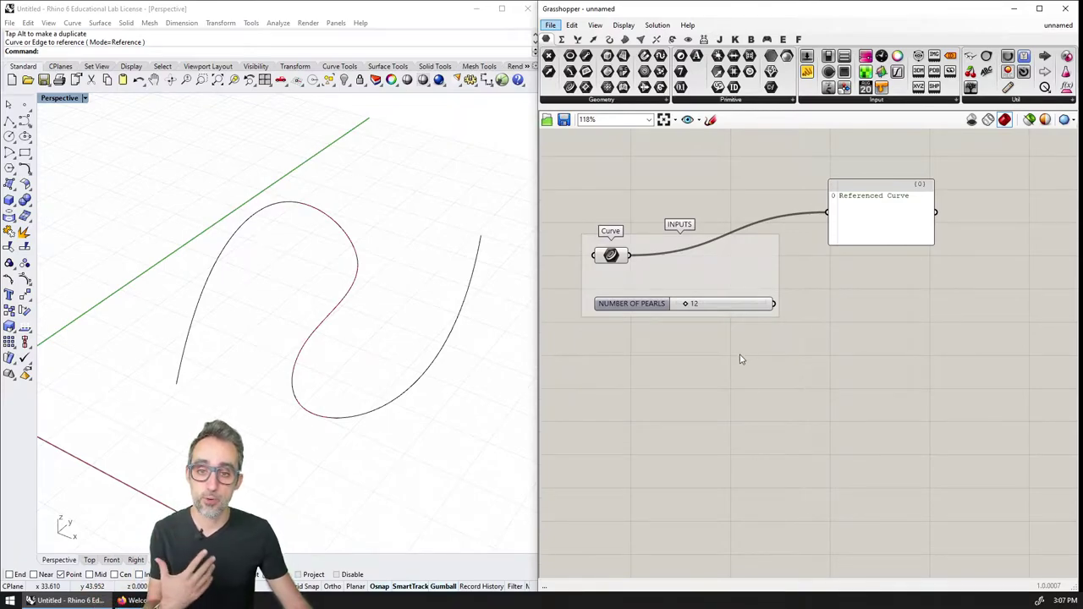
{"action": "right_click_drag", "start_coordinate": [733, 387], "coordinate": [724, 407]}
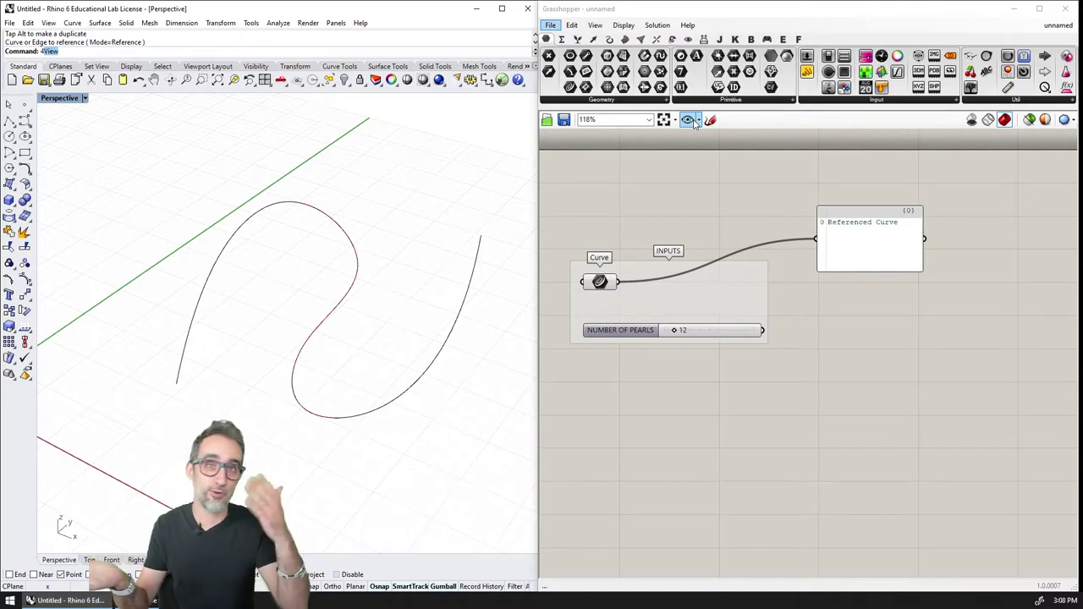
{"action": "left_click", "coordinate": [610, 40]}
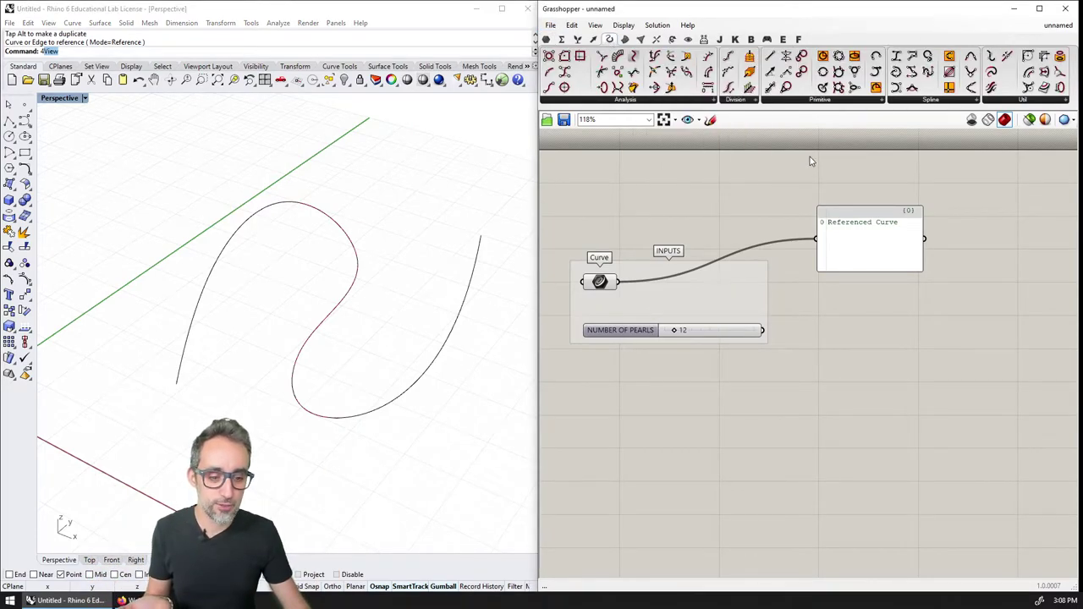
{"action": "left_click", "coordinate": [744, 101]}
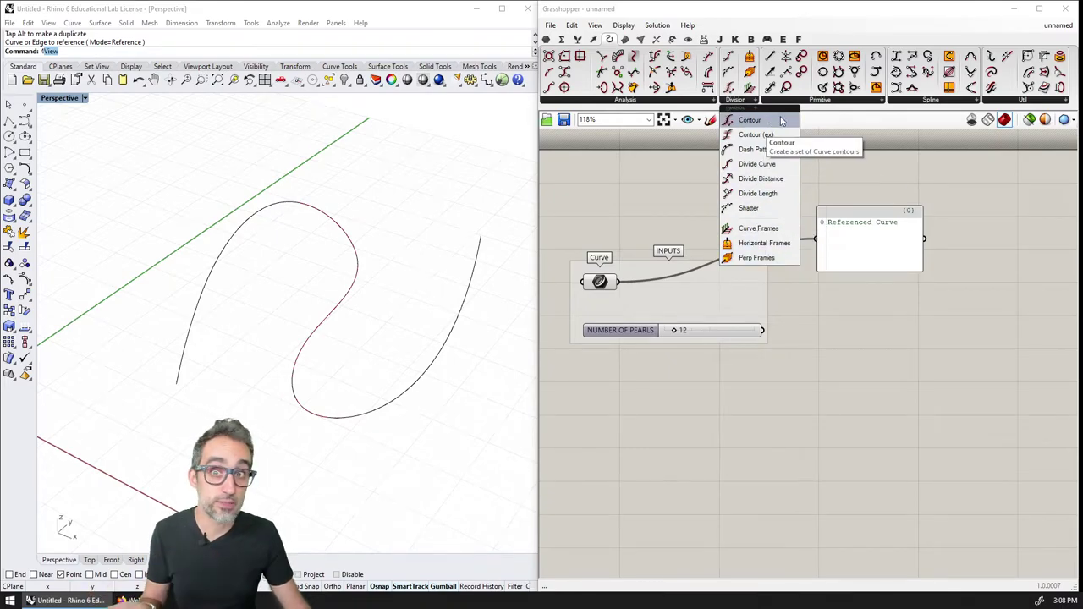
{"action": "left_click", "coordinate": [784, 165]}
{"action": "left_click", "coordinate": [904, 365]}
{"action": "left_click_drag", "start_coordinate": [904, 365], "coordinate": [892, 353]}
{"action": "left_click", "coordinate": [890, 426]}
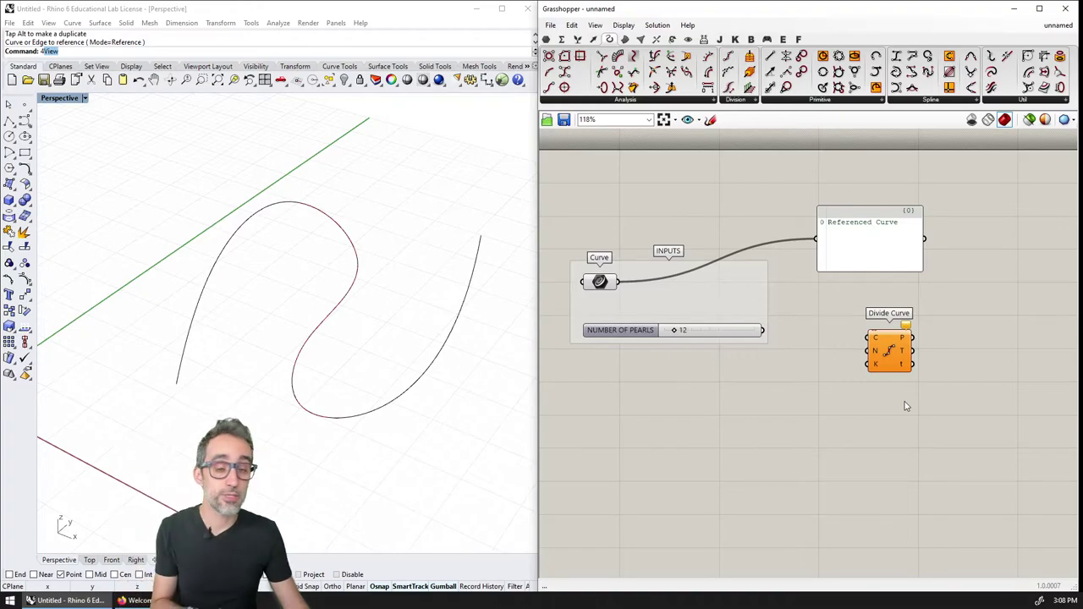
Connect the Curve parameter to Divide Curve's C input and the NUMBER OF PEARLS slider to its N input
{"action": "scroll", "coordinate": [933, 396], "scroll_direction": "up", "scroll_amount": 3}
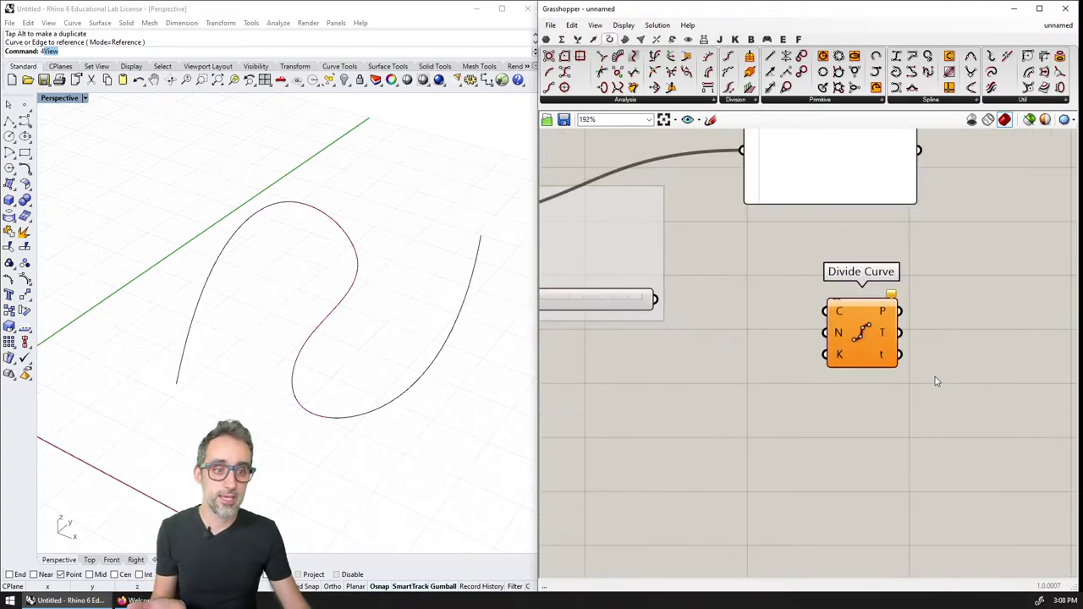
{"action": "right_click_drag", "start_coordinate": [909, 428], "coordinate": [883, 400]}
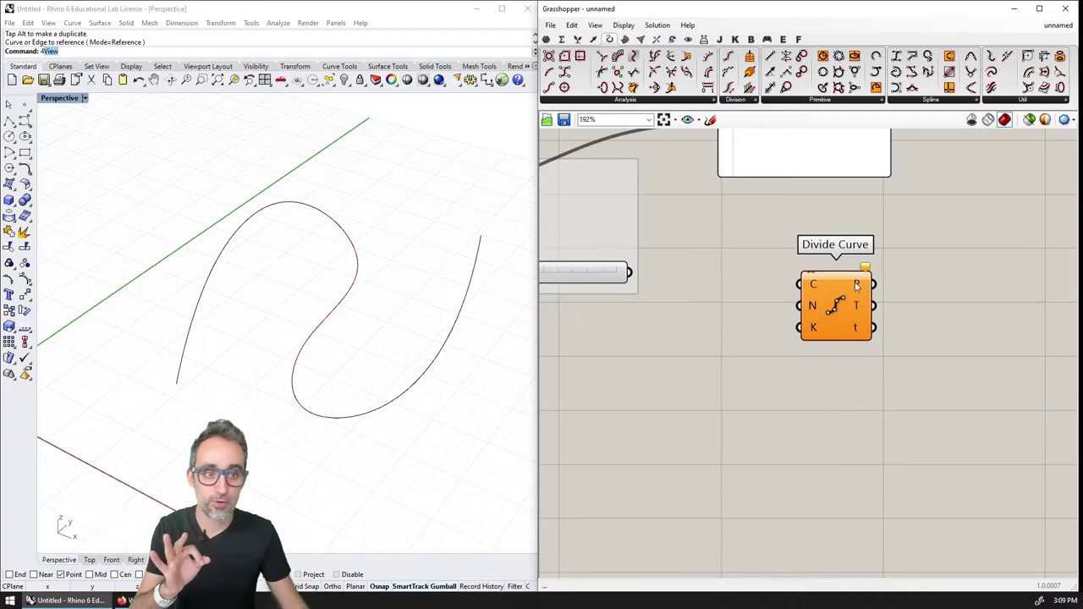
{"action": "scroll", "coordinate": [857, 288], "scroll_direction": "down", "scroll_amount": 3}
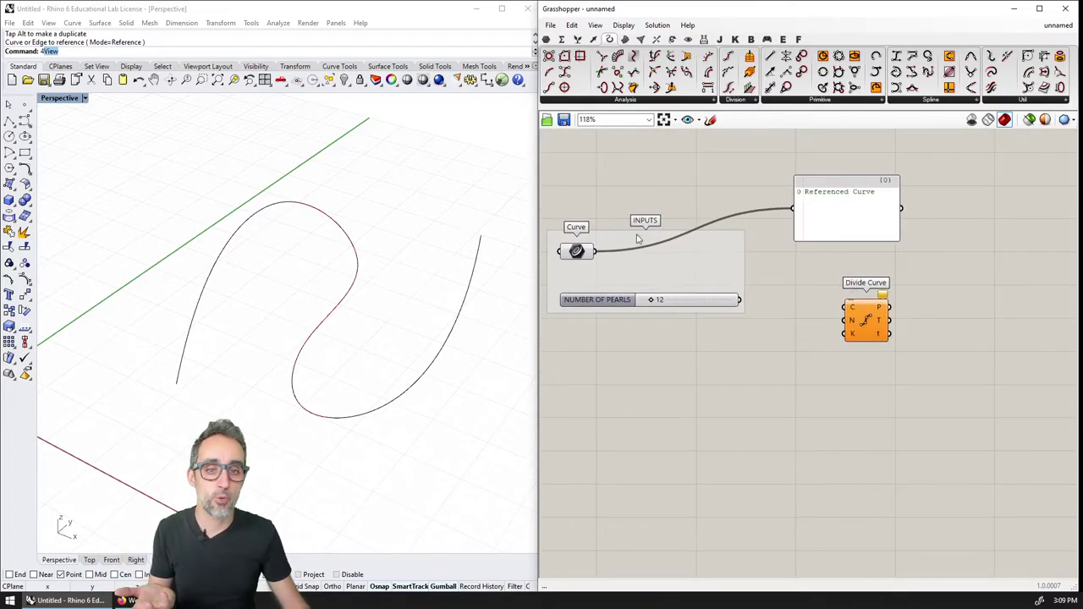
{"action": "left_click_drag", "start_coordinate": [597, 251], "coordinate": [848, 308]}
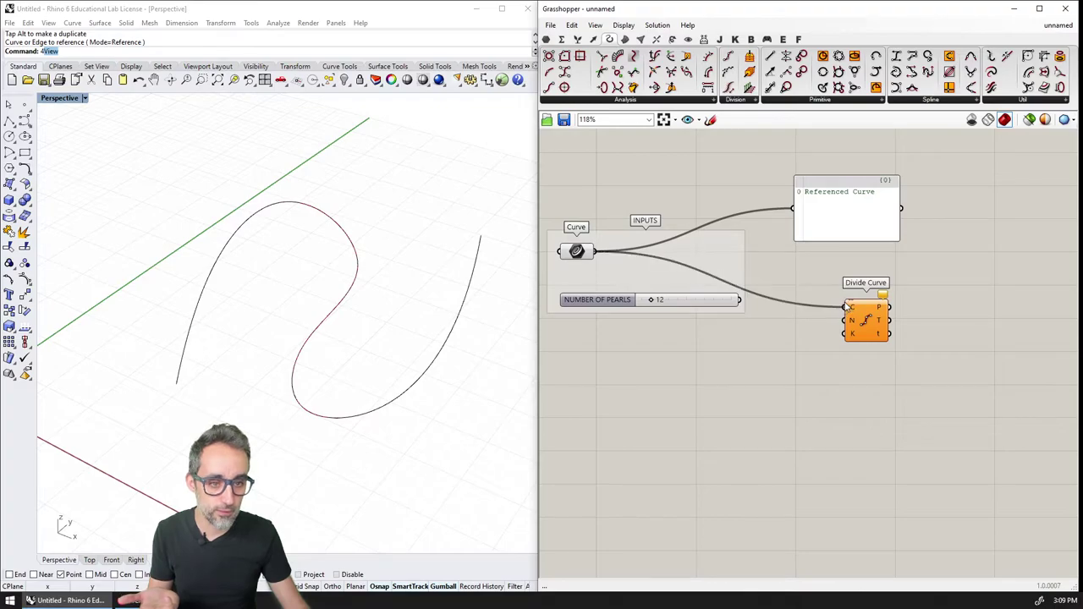
{"action": "left_click_drag", "start_coordinate": [741, 301], "coordinate": [845, 321]}
{"action": "scroll", "coordinate": [691, 341], "scroll_direction": "up", "scroll_amount": 1}
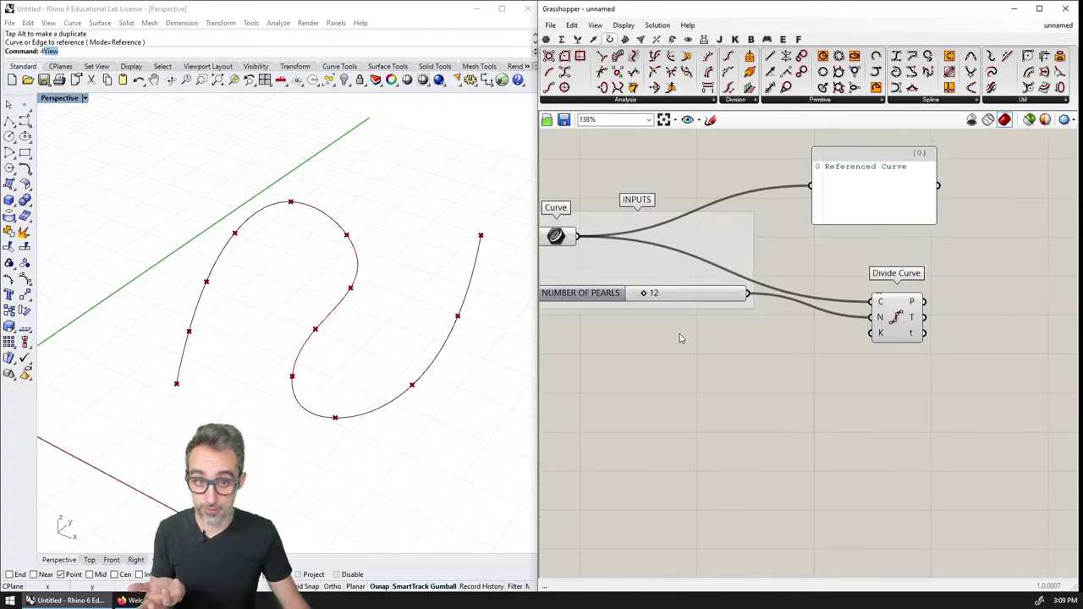
Check the Count input of Divide Curve and lower the NUMBER OF PEARLS slider to 2
{"action": "right_click_drag", "start_coordinate": [680, 339], "coordinate": [728, 329]}
{"action": "mouse_move", "coordinate": [929, 309]}
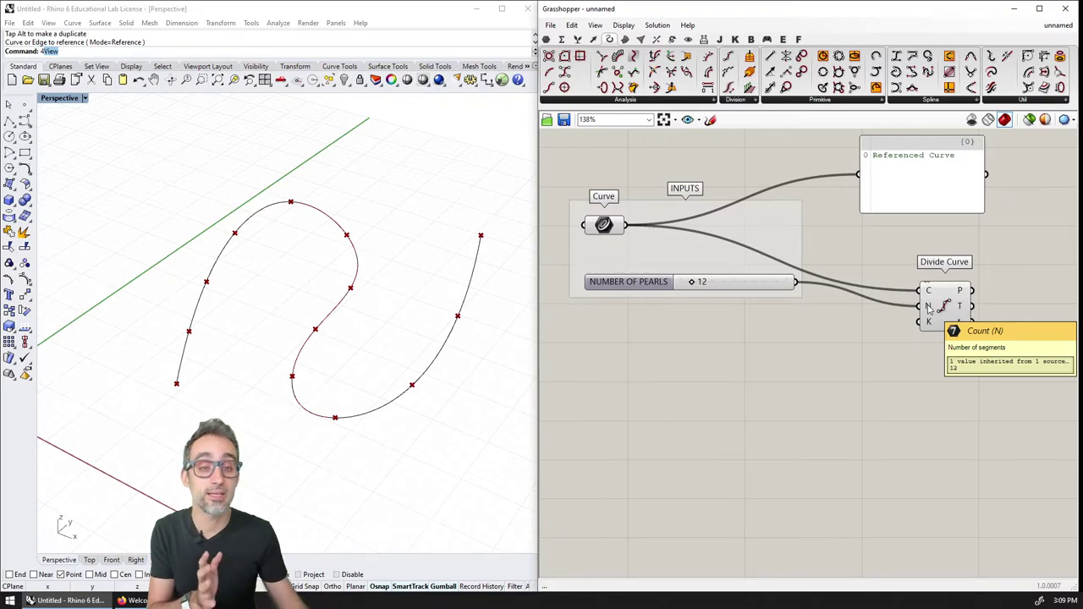
{"action": "mouse_move", "coordinate": [730, 286]}
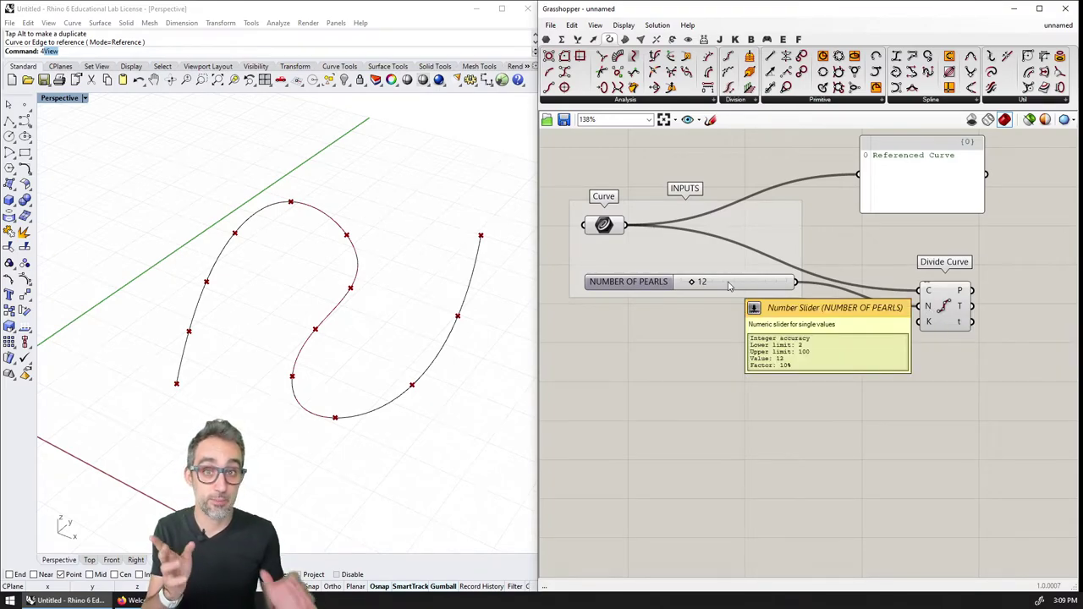
{"action": "left_click_drag", "start_coordinate": [698, 285], "coordinate": [682, 285]}
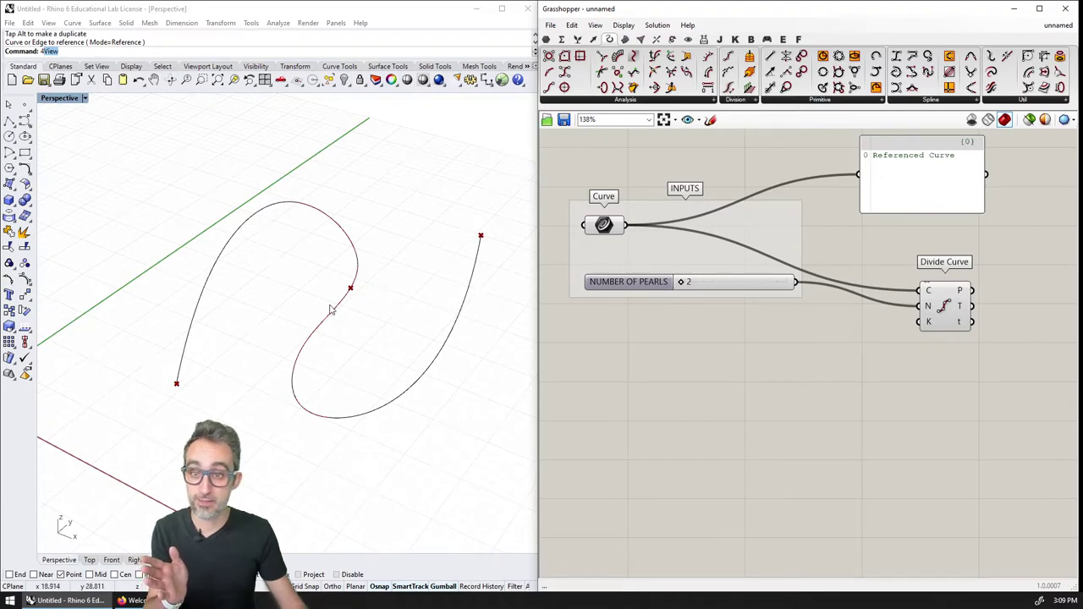
Try renaming the slider to NUMBER OF SEGMENTS
{"action": "right_click", "coordinate": [661, 284]}
{"action": "double_click", "coordinate": [715, 289]}
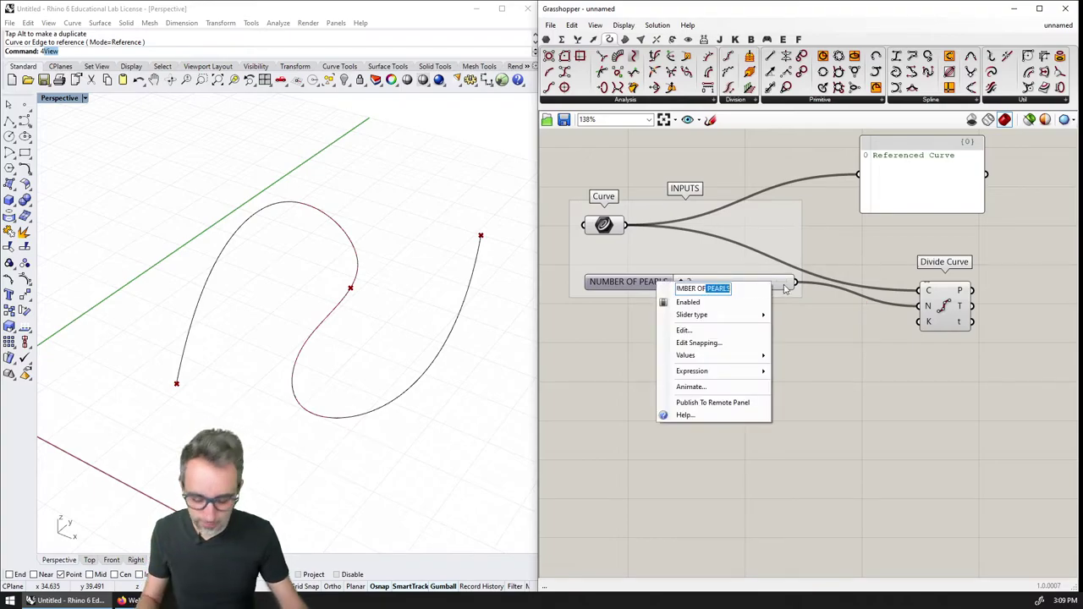
{"action": "key", "text": "BackSpace"}
{"action": "type", "text": "SEGMENTS"}
{"action": "key", "text": "Return"}
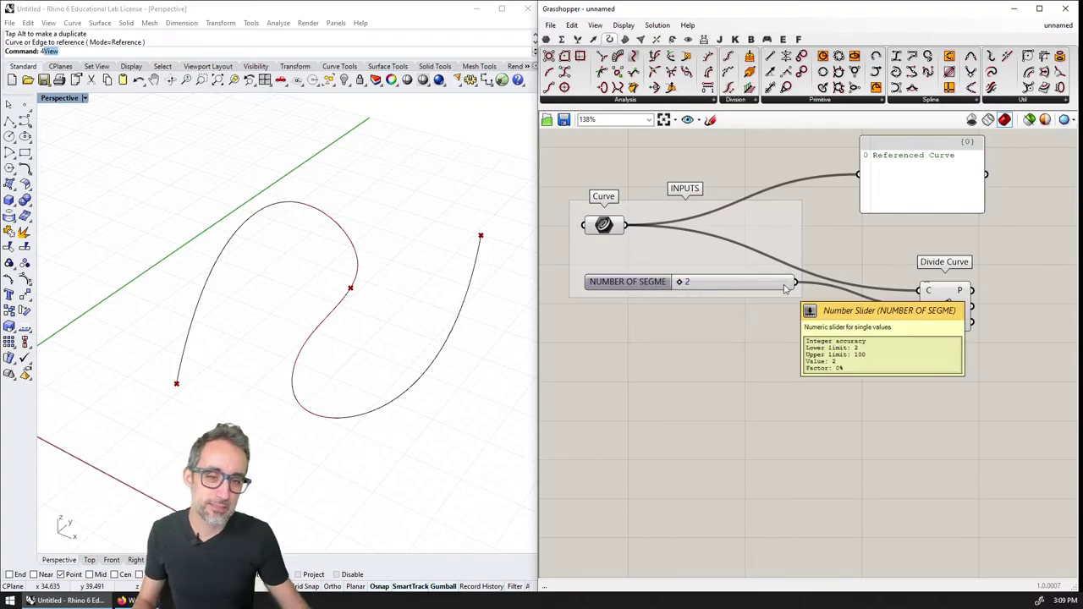
Restore the slider's name to NUMBER OF PEARLS
{"action": "right_click", "coordinate": [663, 283]}
{"action": "double_click", "coordinate": [726, 290]}
{"action": "type", "text": "PEARLS"}
{"action": "key", "text": "Return"}
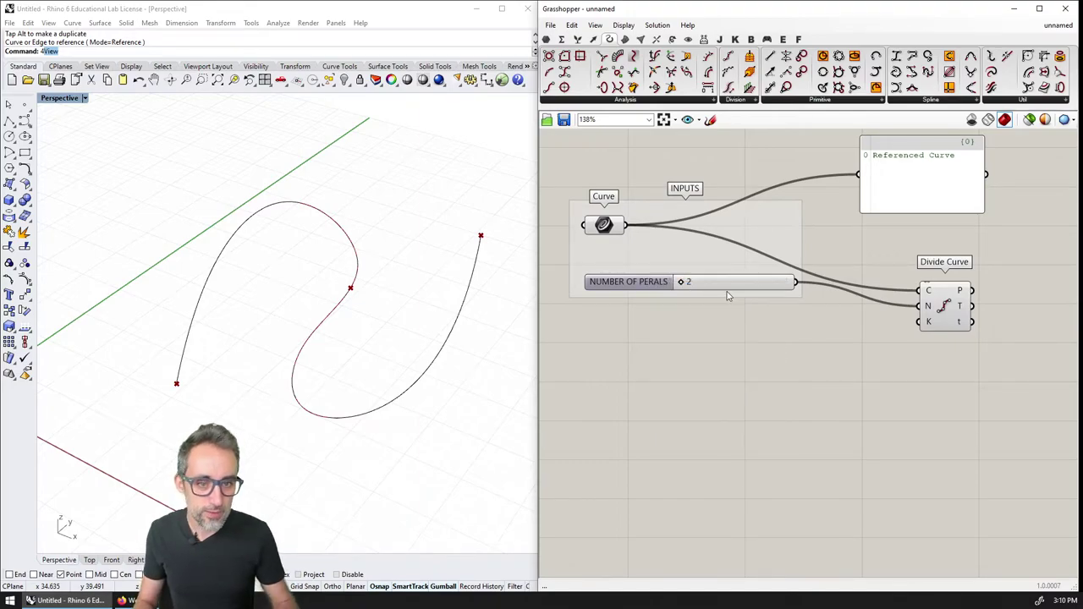
{"action": "right_click", "coordinate": [665, 285]}
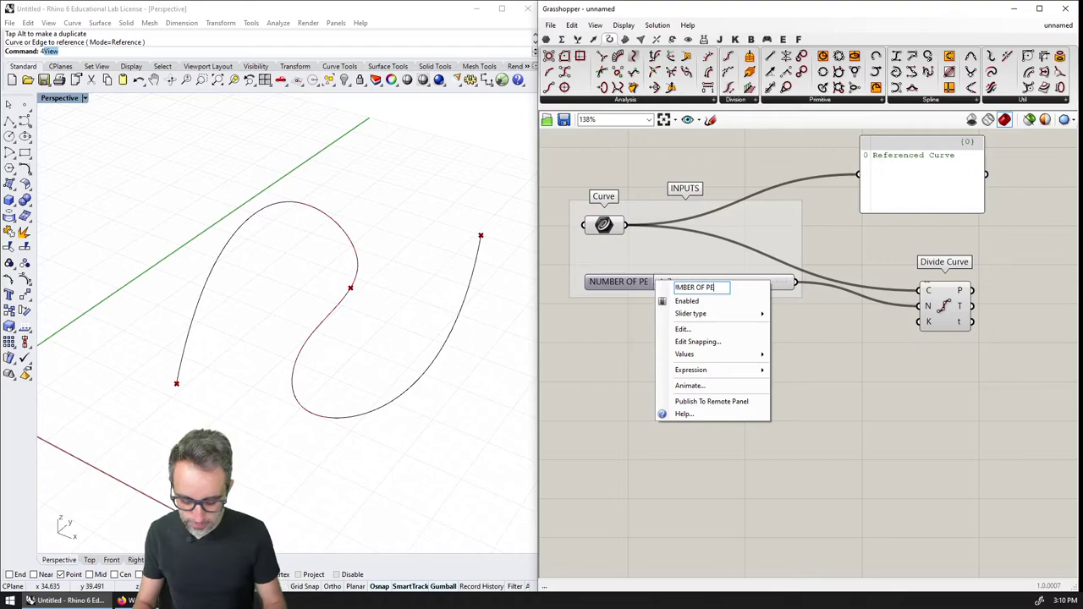
{"action": "left_click", "coordinate": [831, 293]}
Add an Expression component to the canvas below the NUMBER OF PEARLS slider
{"action": "right_click_drag", "start_coordinate": [877, 301], "coordinate": [820, 358]}
{"action": "mouse_move", "coordinate": [654, 326]}
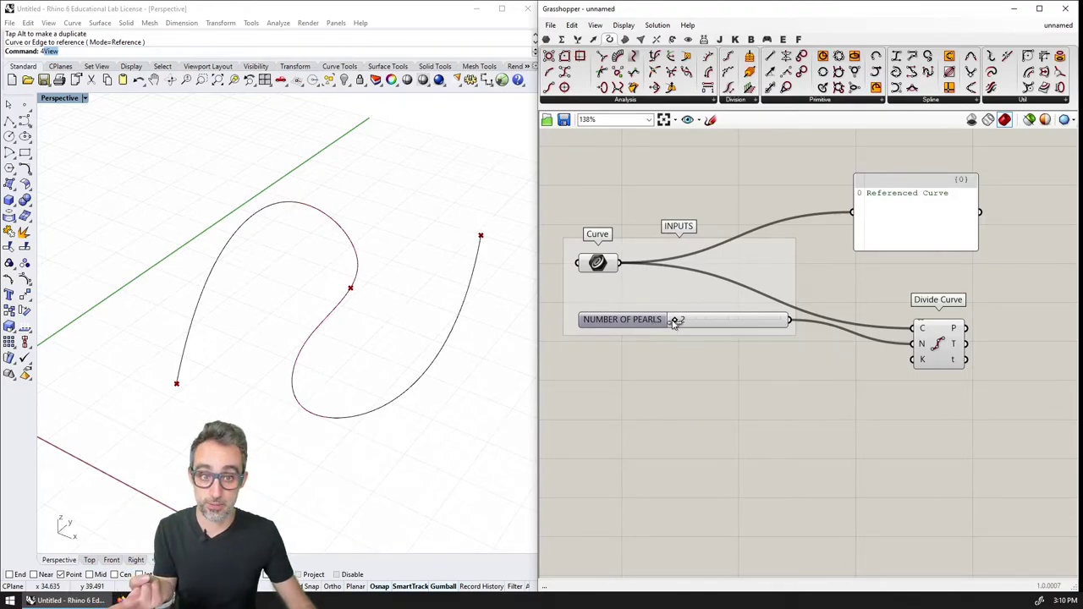
{"action": "double_click", "coordinate": [733, 376]}
{"action": "type", "text": "EXPRESS"}
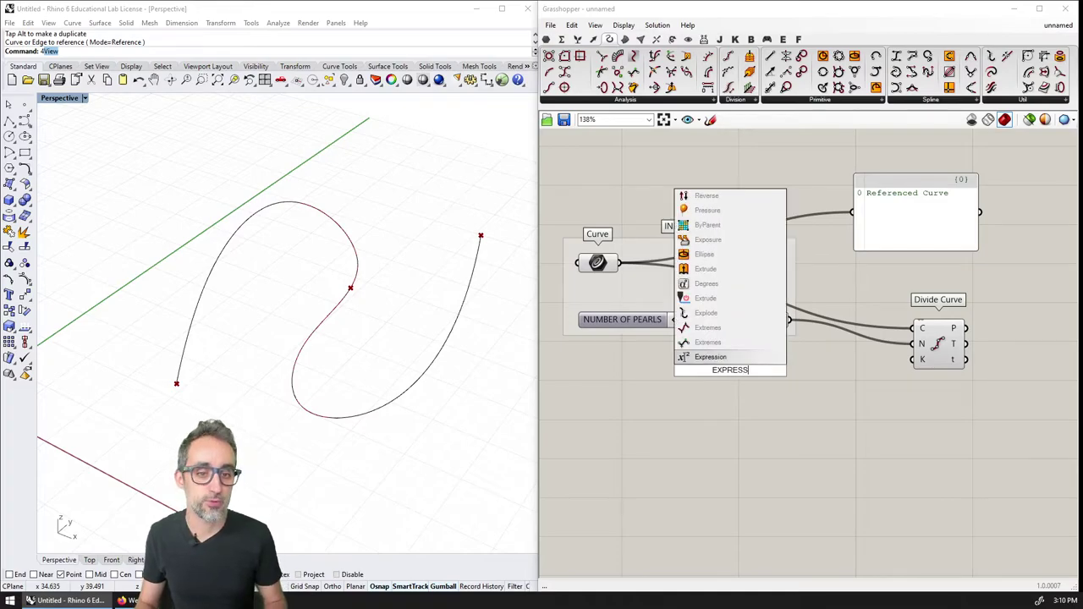
{"action": "key", "text": "Return"}
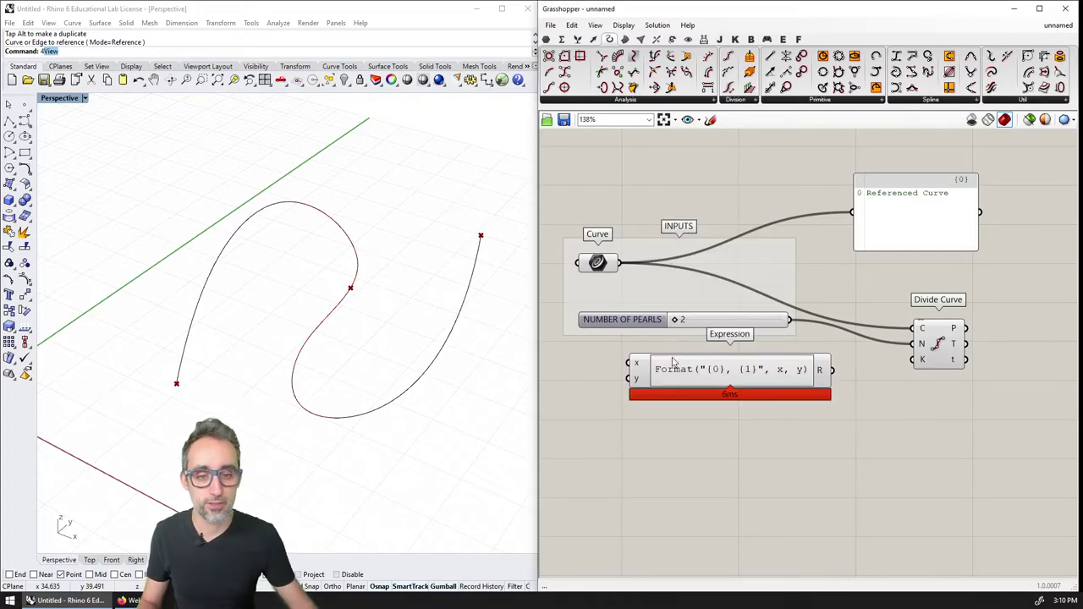
Remove the y input from the Expression component and set its formula to x - 1
{"action": "scroll", "coordinate": [626, 382], "scroll_direction": "up", "scroll_amount": 5}
{"action": "left_click", "coordinate": [635, 368]}
{"action": "right_click", "coordinate": [797, 348]}
{"action": "double_click", "coordinate": [788, 354]}
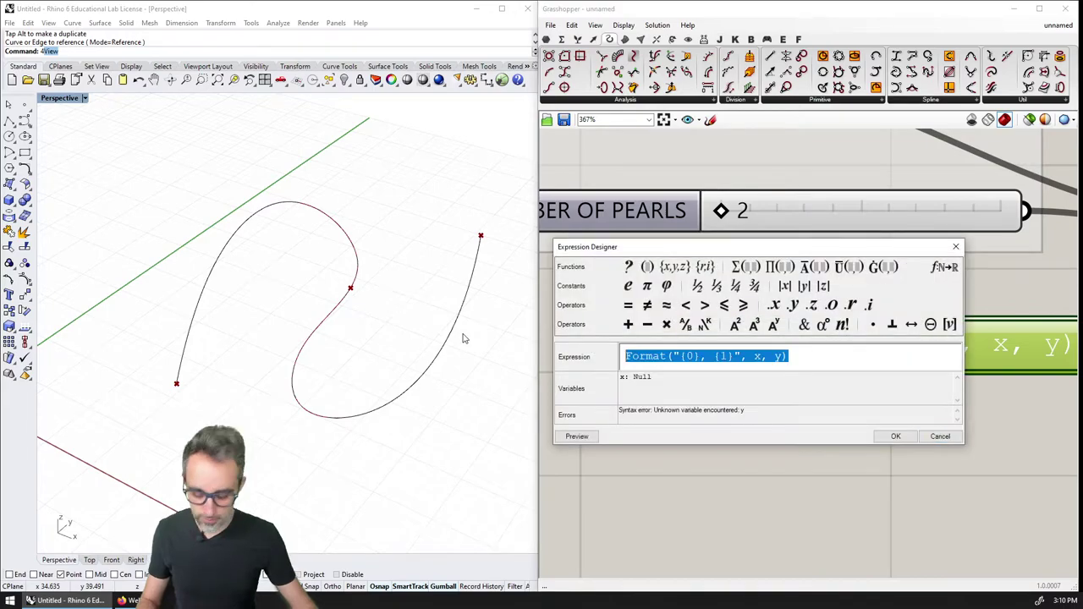
{"action": "type", "text": "x - 1"}
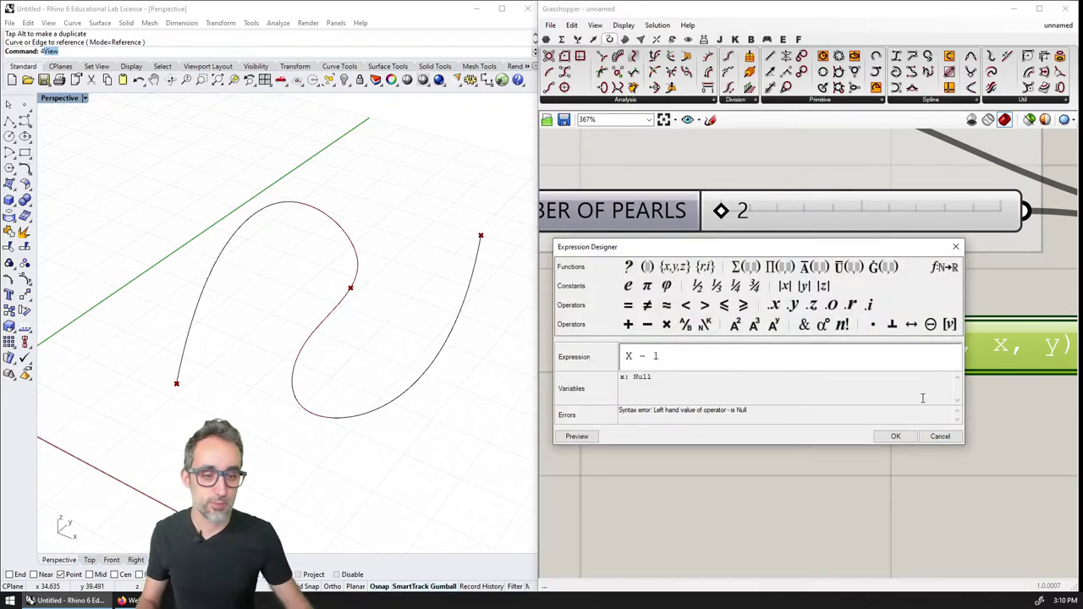
{"action": "left_click", "coordinate": [896, 436]}
Wire NUMBER OF PEARLS through the x - 1 Expression into Divide Curve's Count input and check the value it receives
{"action": "scroll", "coordinate": [785, 457], "scroll_direction": "down", "scroll_amount": 3}
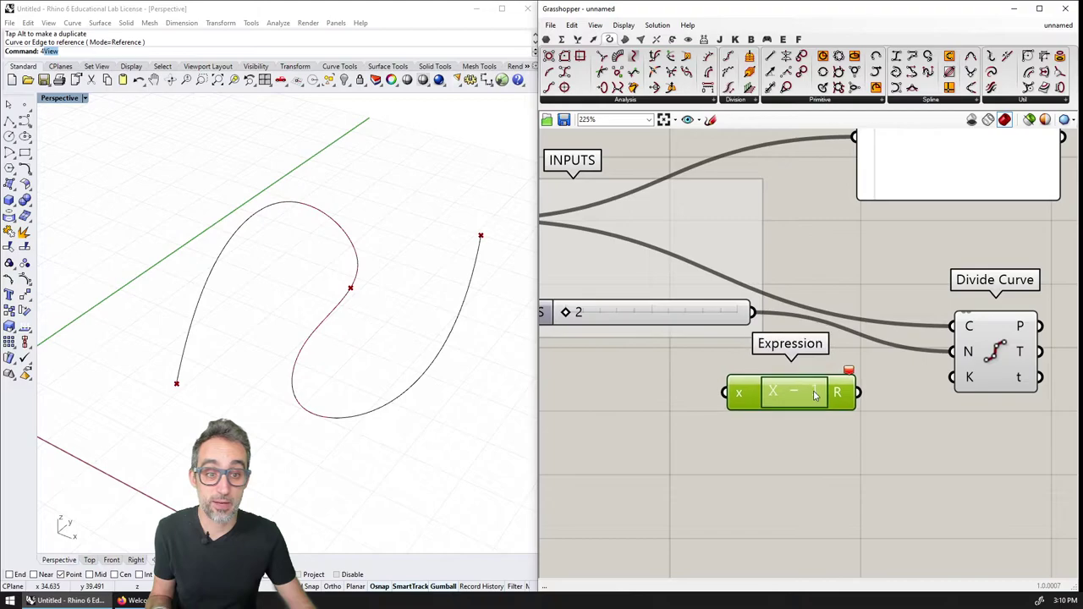
{"action": "left_click_drag", "start_coordinate": [759, 315], "coordinate": [726, 392]}
{"action": "left_click_drag", "start_coordinate": [858, 392], "coordinate": [953, 352]}
{"action": "right_click_drag", "start_coordinate": [932, 370], "coordinate": [765, 393]}
{"action": "left_click_drag", "start_coordinate": [828, 376], "coordinate": [958, 336]}
{"action": "left_click_drag", "start_coordinate": [636, 415], "coordinate": [769, 343]}
{"action": "right_click_drag", "start_coordinate": [769, 343], "coordinate": [750, 392]}
{"action": "left_click", "coordinate": [941, 388]}
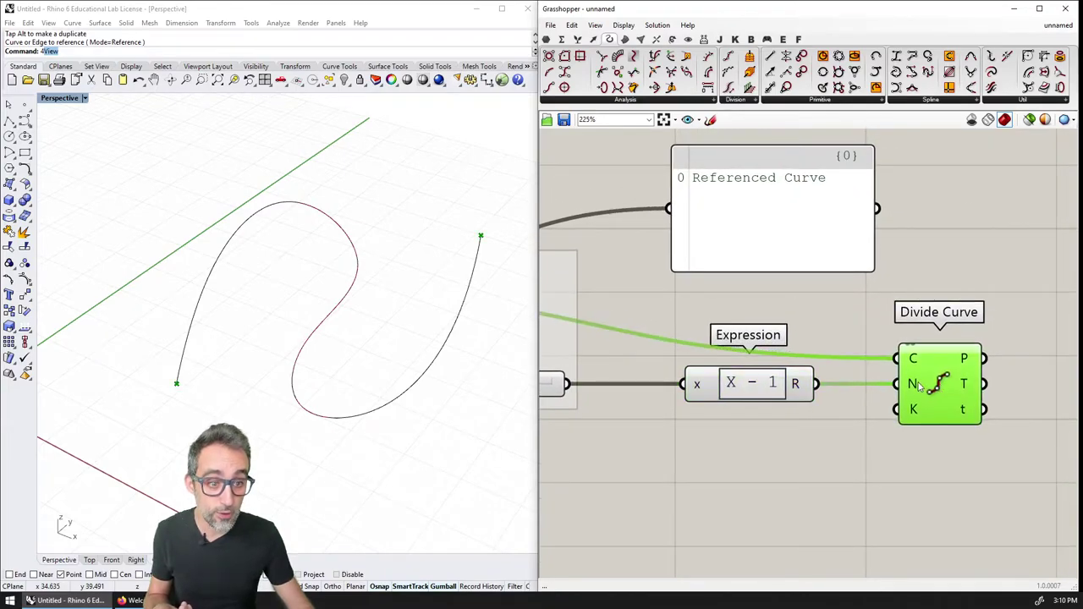
{"action": "mouse_move", "coordinate": [912, 384]}
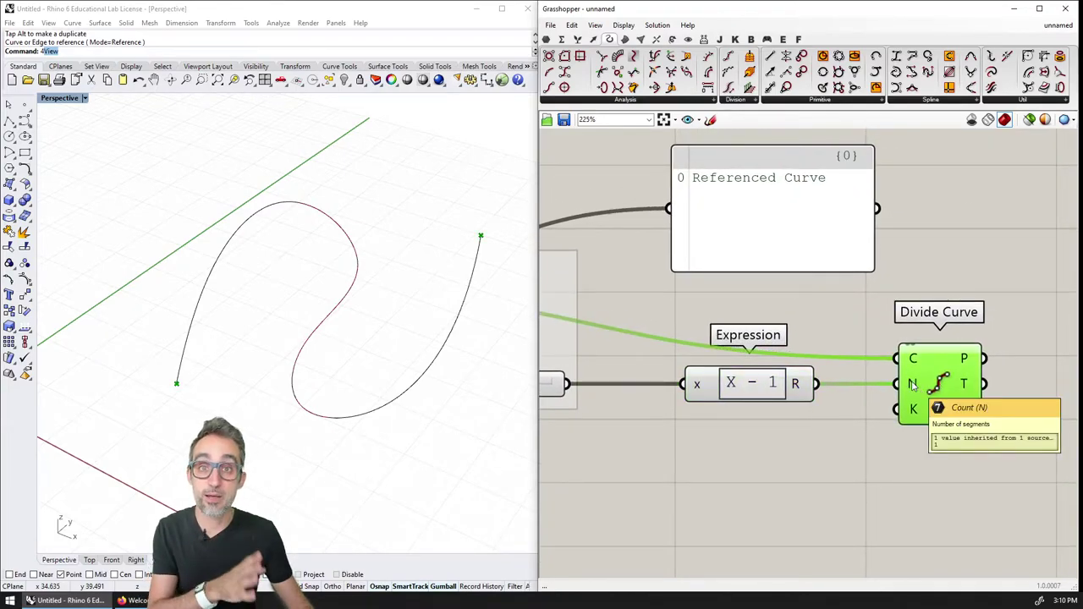
Try a higher value on the NUMBER OF PEARLS slider, and set it to exactly 10
{"action": "scroll", "coordinate": [727, 380], "scroll_direction": "down", "scroll_amount": 3}
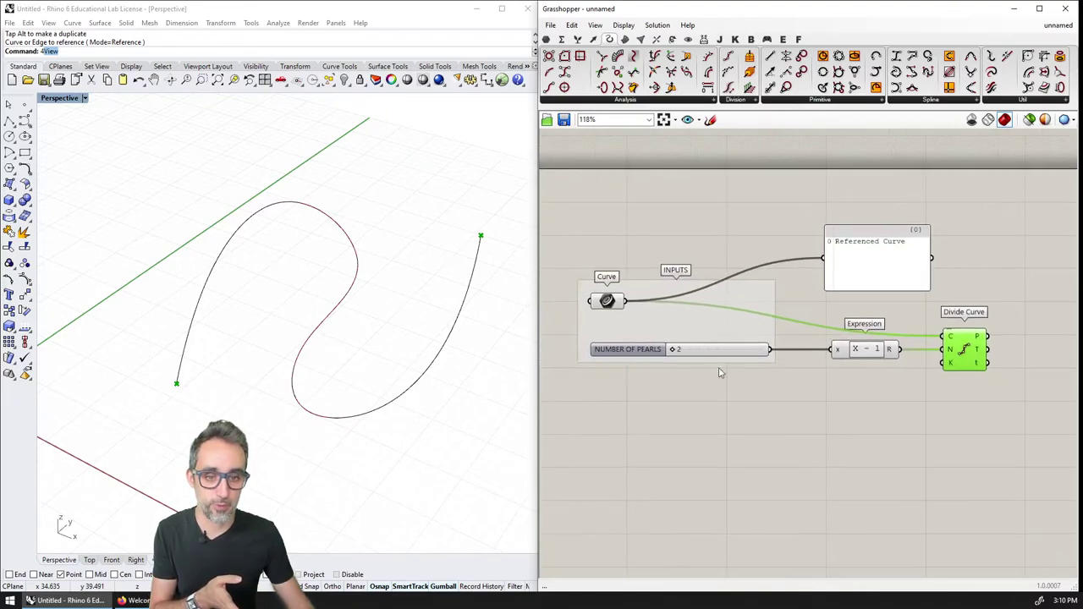
{"action": "left_click_drag", "start_coordinate": [676, 351], "coordinate": [709, 352]}
{"action": "double_click", "coordinate": [709, 350]}
{"action": "type", "text": "1"}
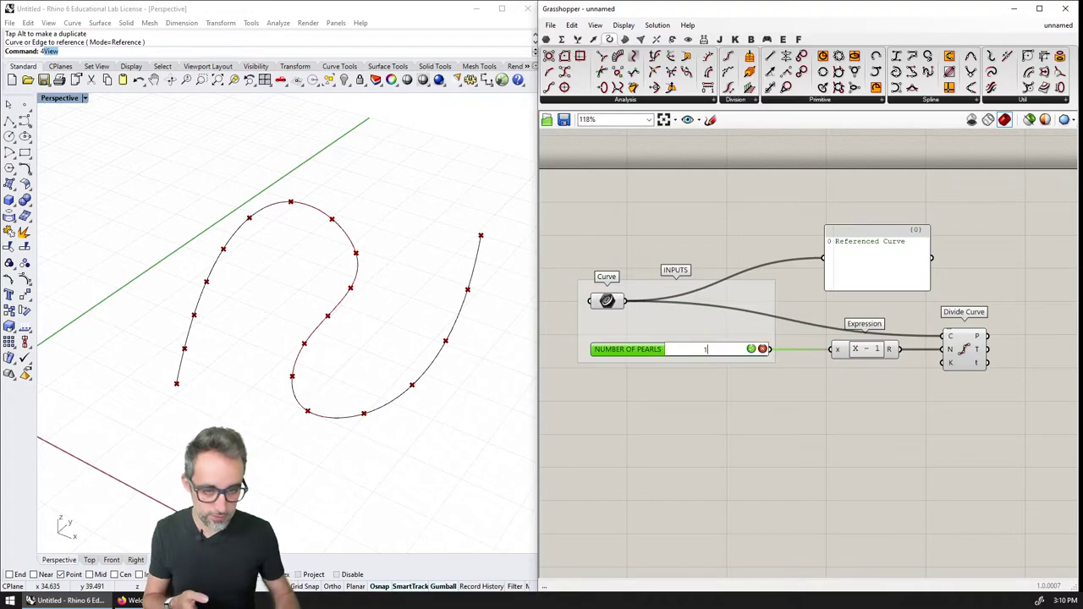
{"action": "type", "text": "0"}
{"action": "key", "text": "Return"}
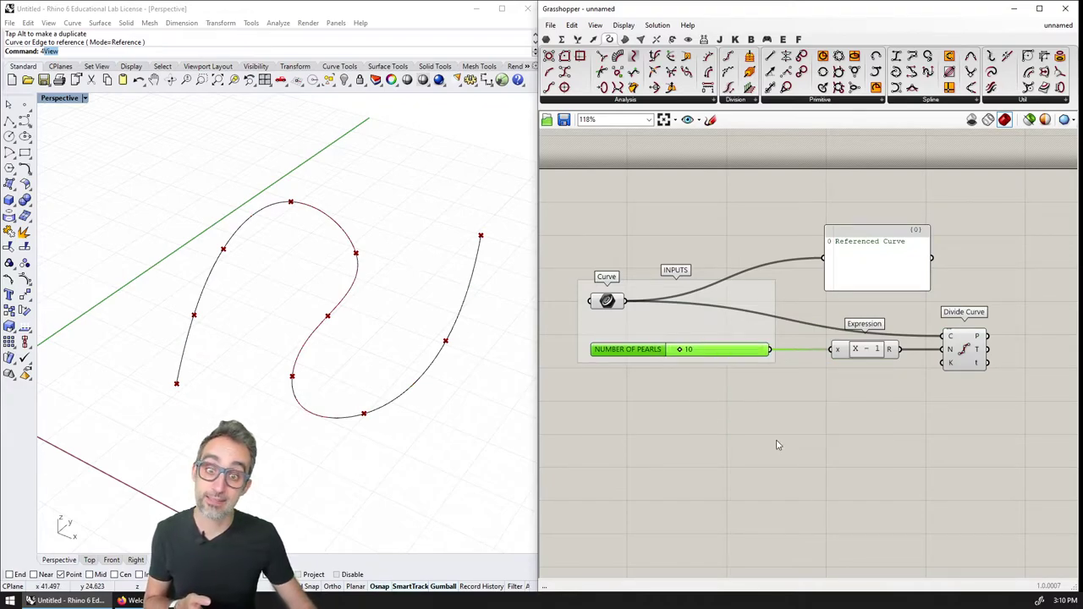
Shift Expression and Divide Curve farther from the INPUTS group and add a Sphere component beside Divide Curve
{"action": "right_click_drag", "start_coordinate": [473, 359], "coordinate": [467, 346]}
{"action": "scroll", "coordinate": [757, 387], "scroll_direction": "down", "scroll_amount": 2}
{"action": "right_click_drag", "start_coordinate": [756, 387], "coordinate": [738, 358]}
{"action": "right_click_drag", "start_coordinate": [627, 348], "coordinate": [686, 343]}
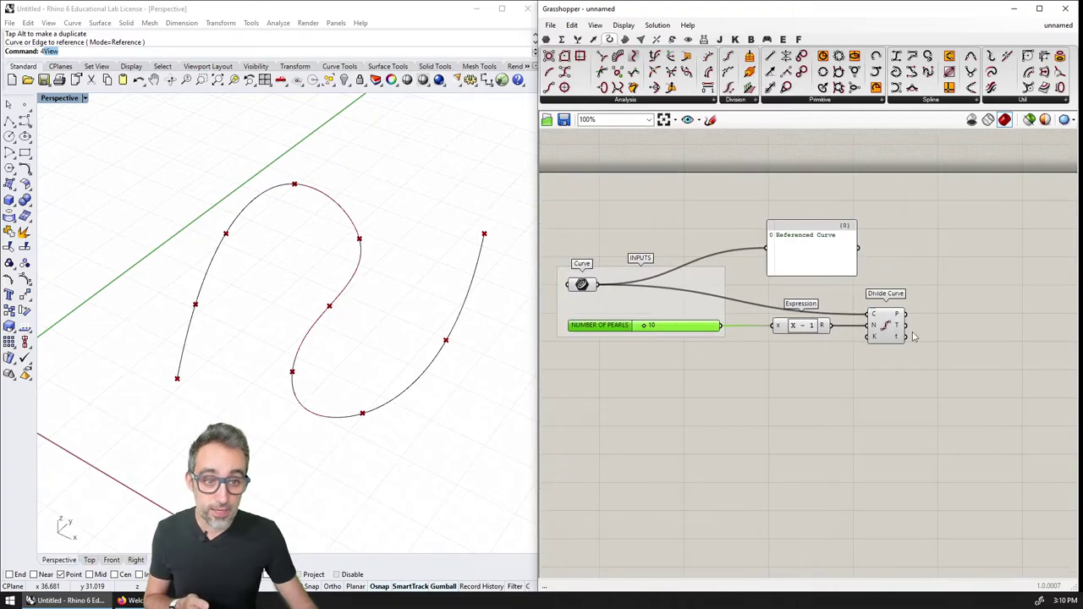
{"action": "right_click_drag", "start_coordinate": [910, 337], "coordinate": [871, 320]}
{"action": "left_click_drag", "start_coordinate": [844, 315], "coordinate": [809, 316]}
{"action": "left_click", "coordinate": [812, 333]}
{"action": "left_click", "coordinate": [625, 40]}
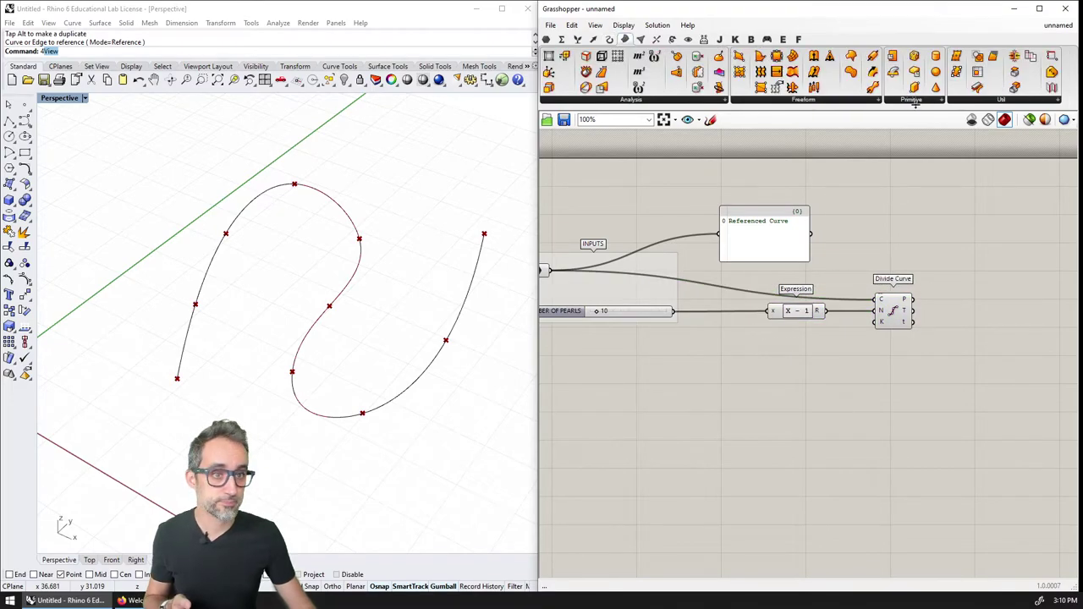
{"action": "left_click", "coordinate": [916, 101]}
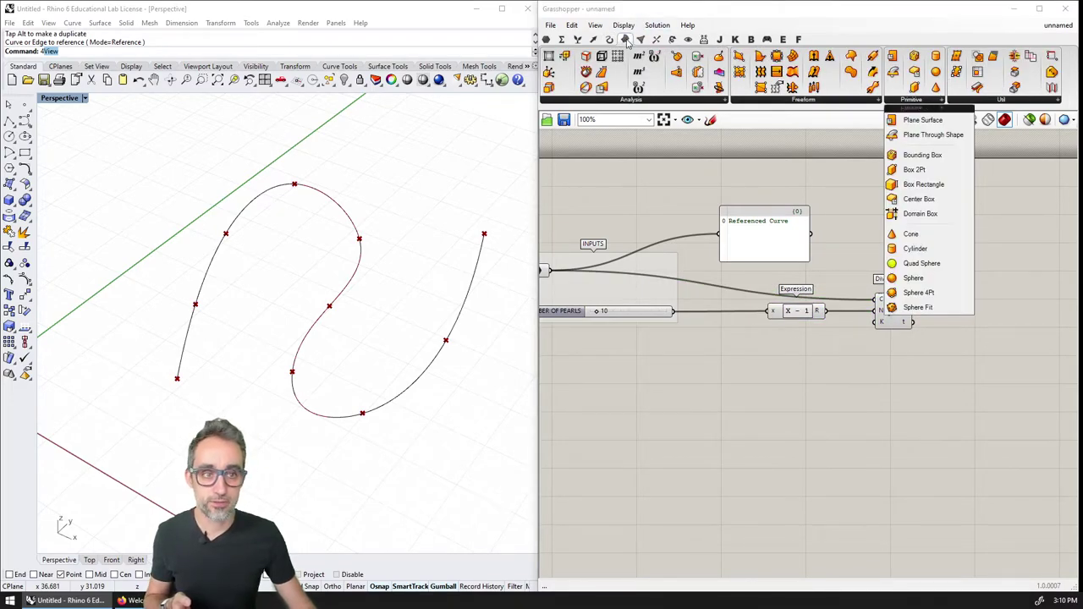
{"action": "left_click_drag", "start_coordinate": [913, 278], "coordinate": [989, 310]}
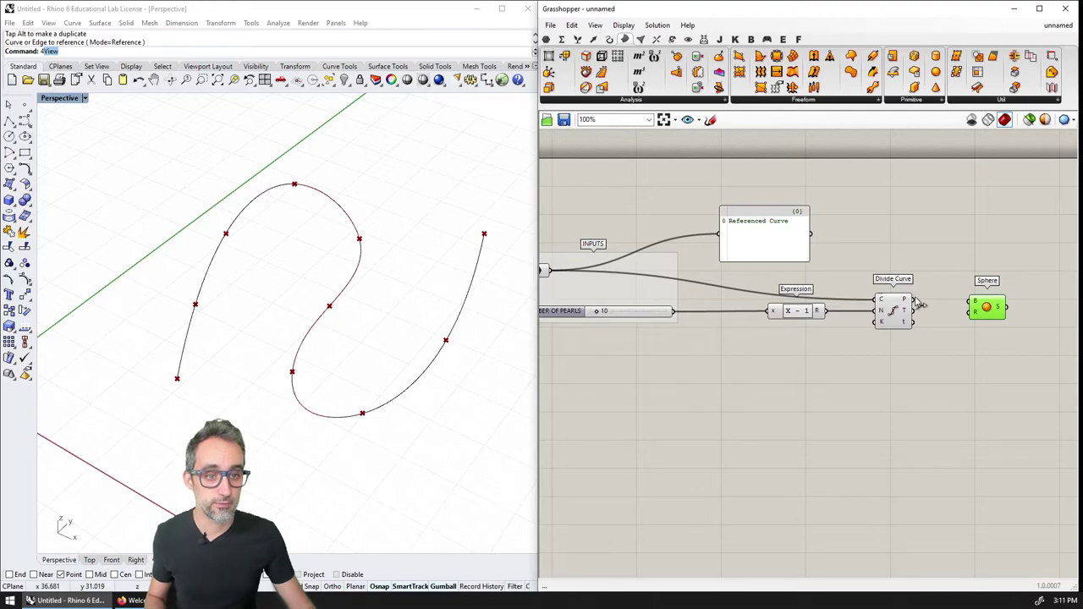
Feed Divide Curve's Points output into the panel, widen and heighten the panel to show the full list, and place Sphere below it
{"action": "left_click_drag", "start_coordinate": [914, 299], "coordinate": [922, 254]}
{"action": "right_click_drag", "start_coordinate": [965, 280], "coordinate": [728, 279]}
{"action": "scroll", "coordinate": [728, 273], "scroll_direction": "up", "scroll_amount": 2}
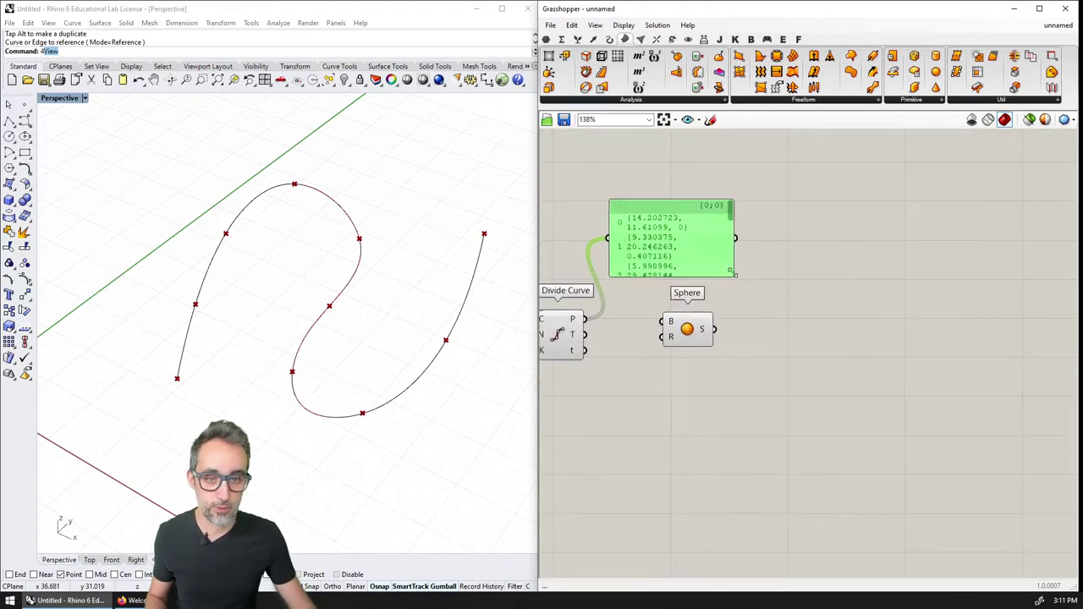
{"action": "left_click_drag", "start_coordinate": [735, 278], "coordinate": [935, 285]}
{"action": "scroll", "coordinate": [771, 317], "scroll_direction": "down", "scroll_amount": 3}
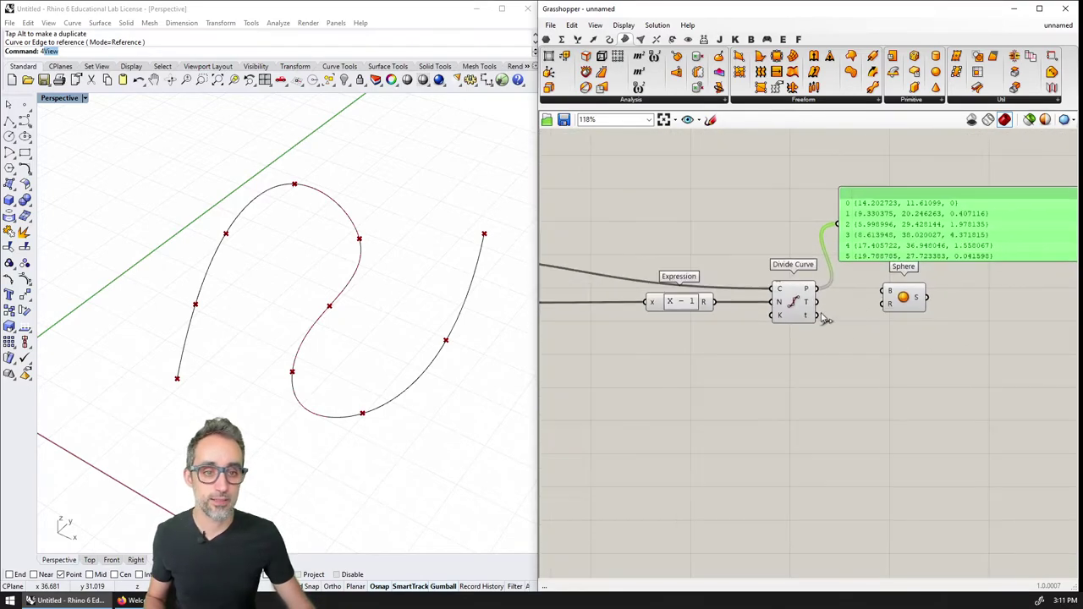
{"action": "left_click_drag", "start_coordinate": [825, 306], "coordinate": [837, 416]}
{"action": "left_click_drag", "start_coordinate": [827, 258], "coordinate": [854, 288]}
{"action": "left_click_drag", "start_coordinate": [849, 301], "coordinate": [854, 333]}
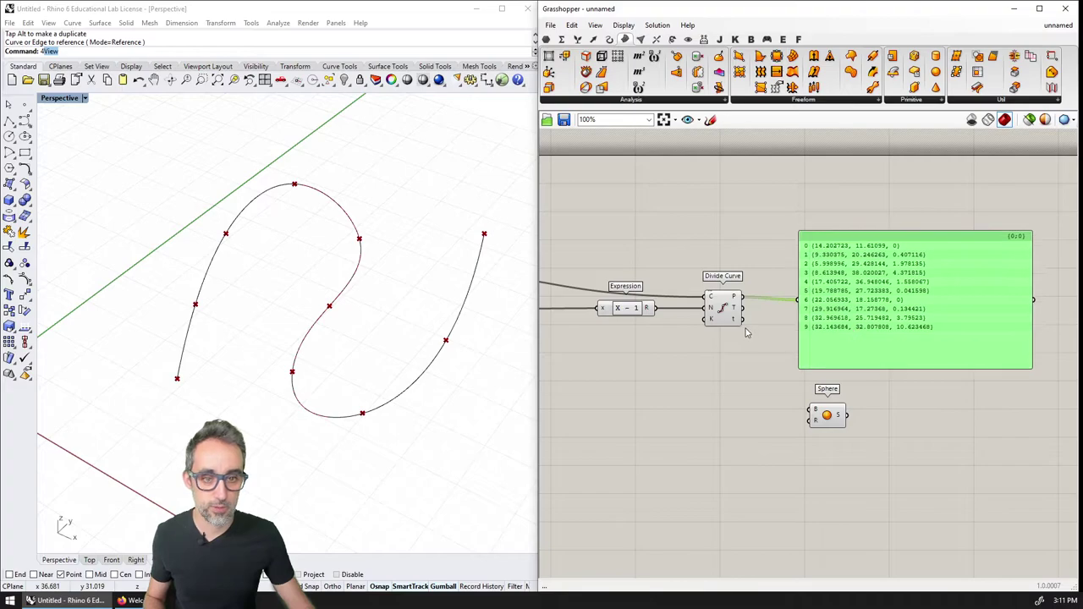
Compare the listed points with the curve's divisions and connect Divide Curve's Points output to Sphere's Base input
{"action": "right_click_drag", "start_coordinate": [745, 331], "coordinate": [816, 323]}
{"action": "left_click", "coordinate": [794, 307]}
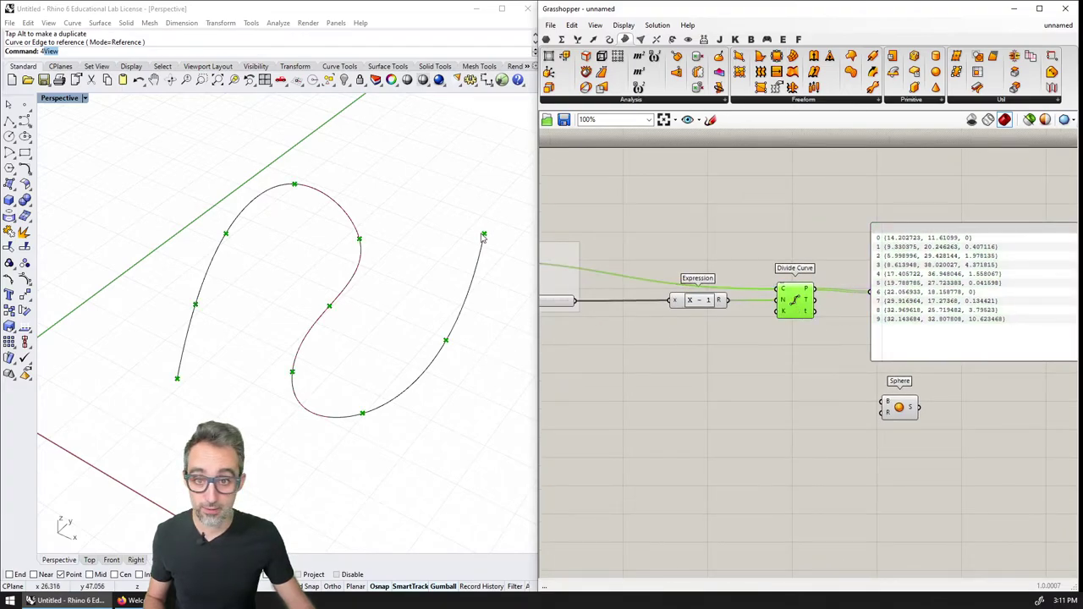
{"action": "right_click_drag", "start_coordinate": [915, 289], "coordinate": [847, 264]}
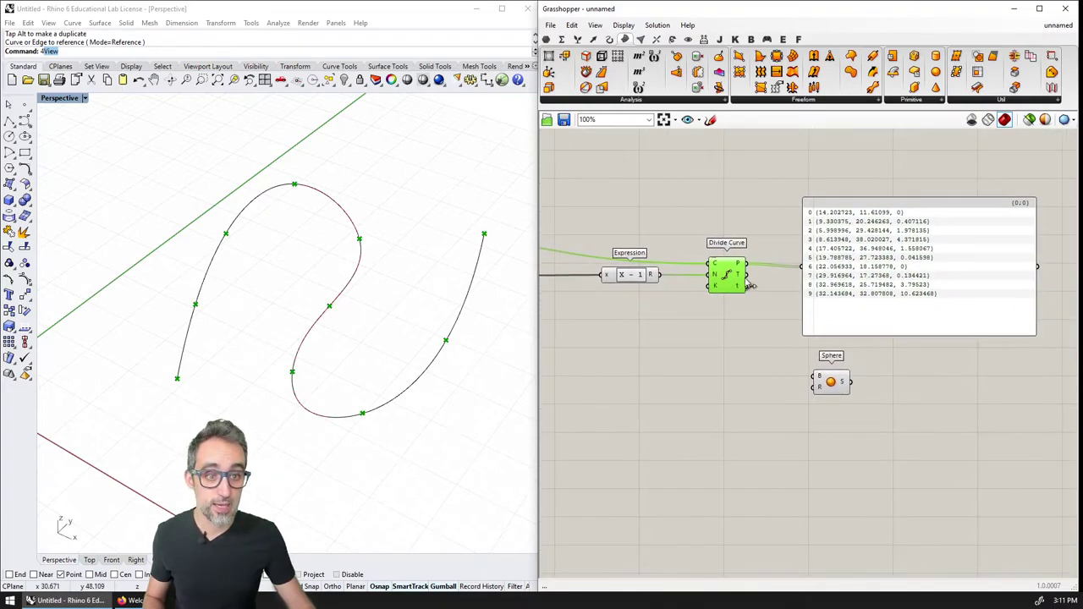
{"action": "left_click", "coordinate": [846, 264]}
{"action": "left_click_drag", "start_coordinate": [752, 269], "coordinate": [827, 377]}
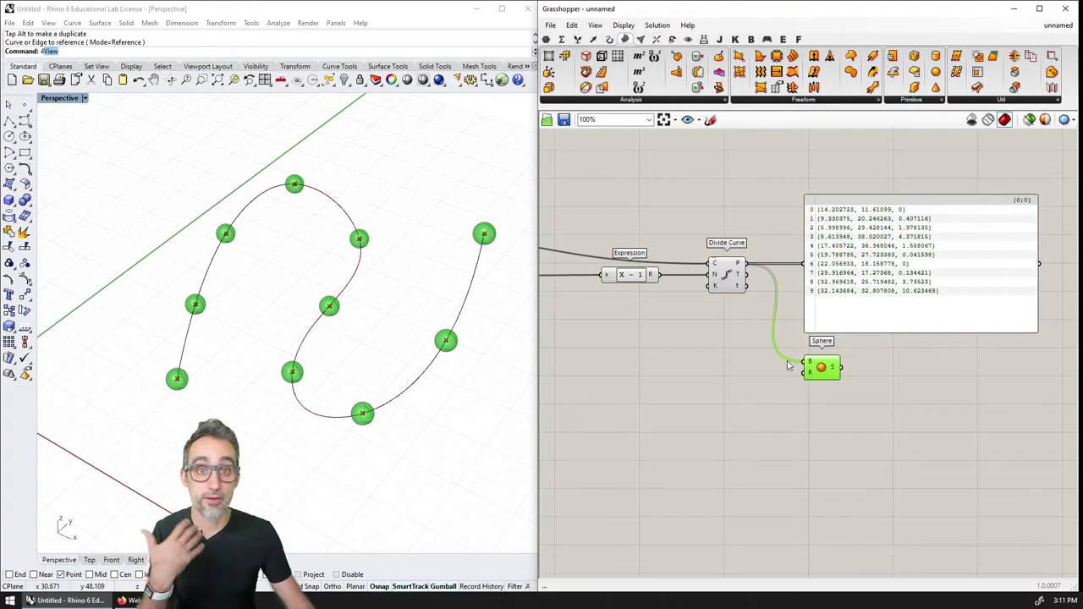
Raise the NUMBER OF PEARLS slider to 22 and check the Radius input of Sphere
{"action": "right_click_drag", "start_coordinate": [718, 363], "coordinate": [765, 336]}
{"action": "scroll", "coordinate": [665, 327], "scroll_direction": "down", "scroll_amount": 2}
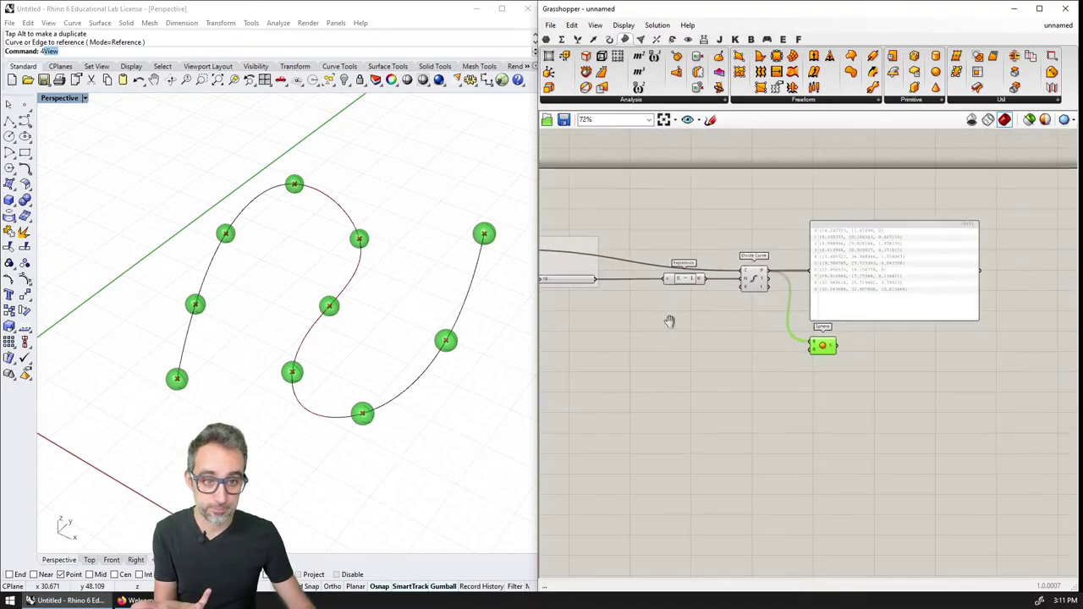
{"action": "scroll", "coordinate": [628, 297], "scroll_direction": "up", "scroll_amount": 2}
{"action": "mouse_move", "coordinate": [648, 274]}
{"action": "left_mouse_down"}
{"action": "mouse_move", "coordinate": [700, 276]}
{"action": "mouse_move", "coordinate": [658, 275]}
{"action": "left_mouse_up"}
{"action": "right_click_drag", "start_coordinate": [657, 275], "coordinate": [733, 322]}
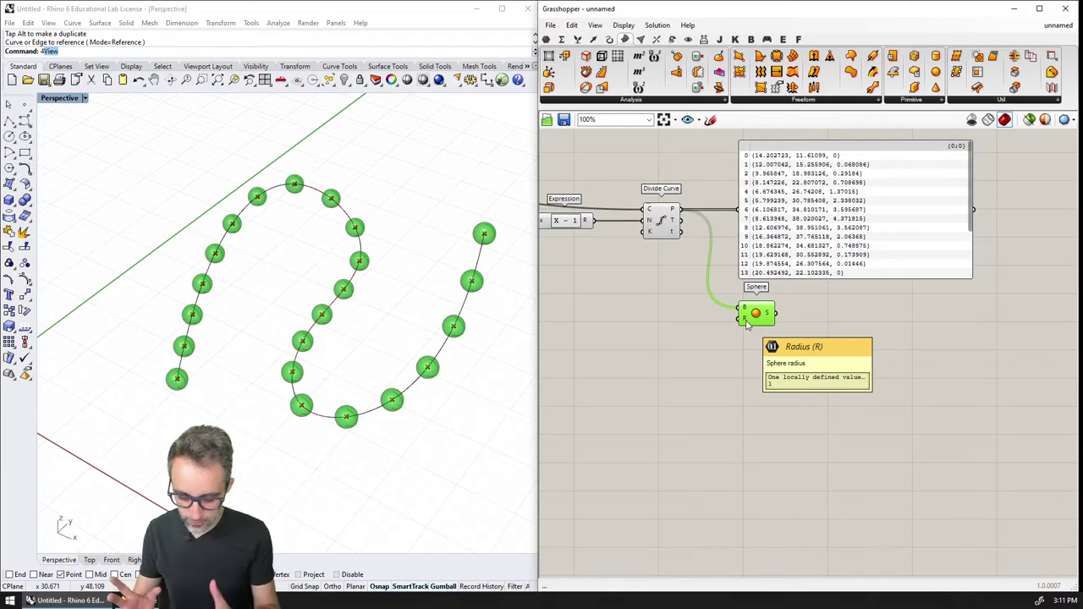
{"action": "key", "text": "alt+Tab"}
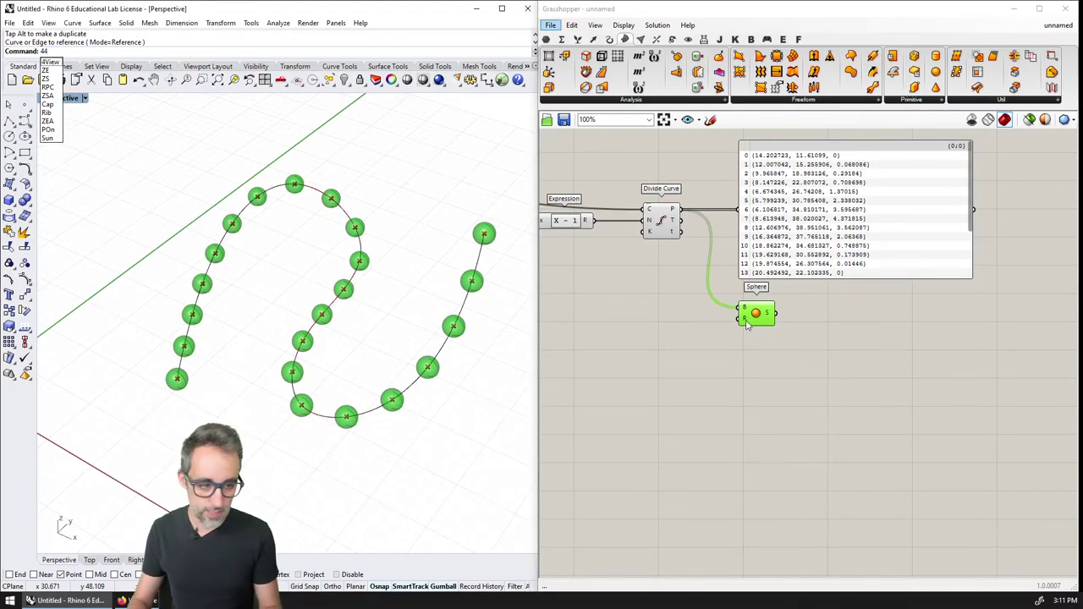
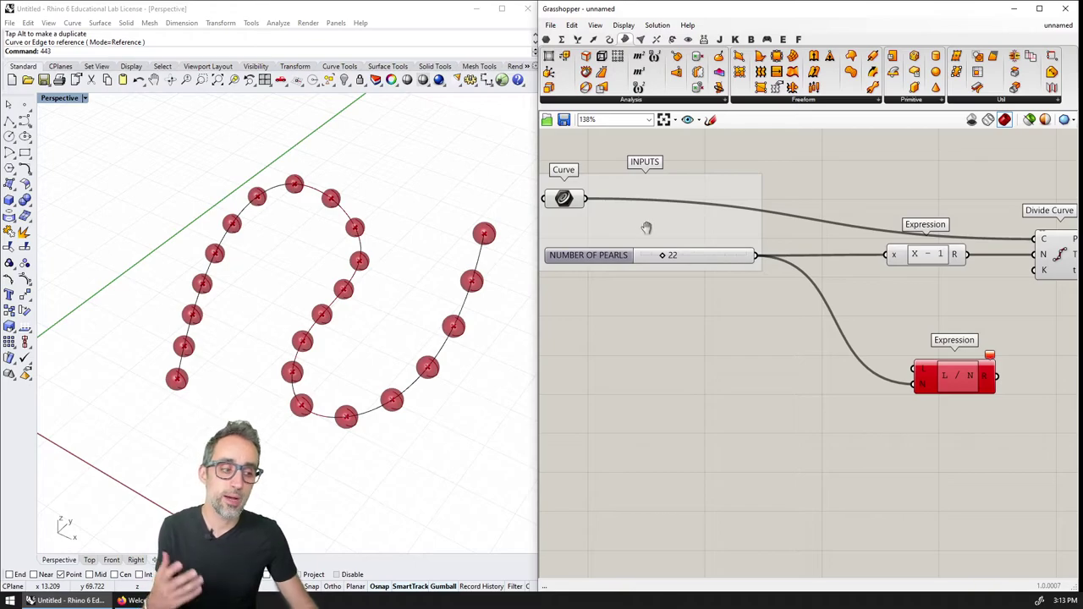
Connect the Curve parameter directly to the L input of the L / N Expression and inspect the value that input receives
{"action": "right_click_drag", "start_coordinate": [645, 227], "coordinate": [668, 220]}
{"action": "left_click_drag", "start_coordinate": [611, 193], "coordinate": [938, 365]}
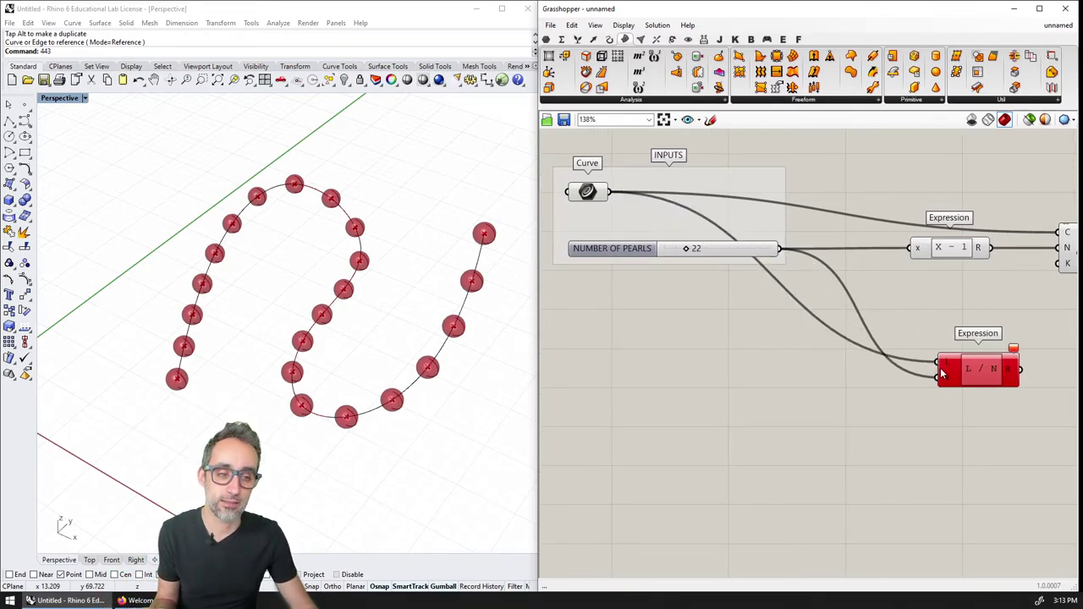
{"action": "right_click_drag", "start_coordinate": [967, 383], "coordinate": [930, 369]}
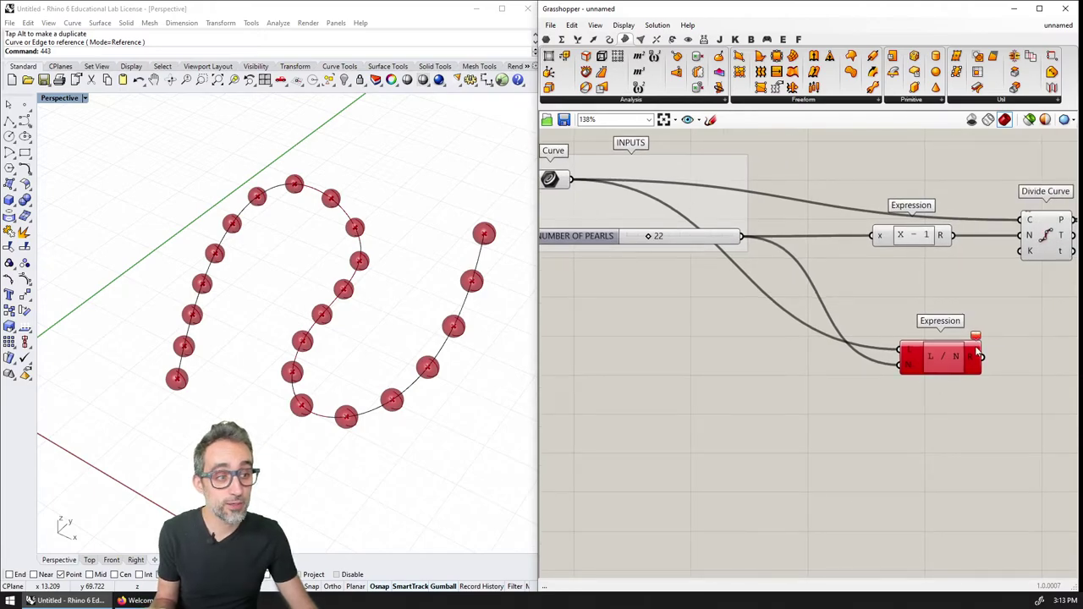
{"action": "right_click_drag", "start_coordinate": [996, 433], "coordinate": [893, 364]}
{"action": "scroll", "coordinate": [853, 360], "scroll_direction": "down", "scroll_amount": 2}
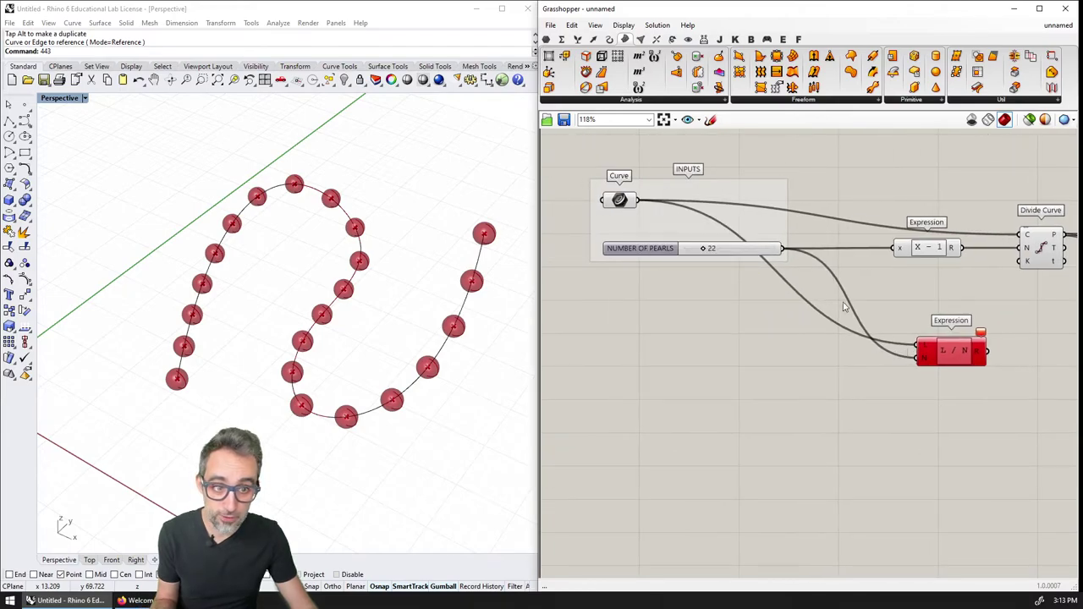
{"action": "scroll", "coordinate": [926, 350], "scroll_direction": "up", "scroll_amount": 3}
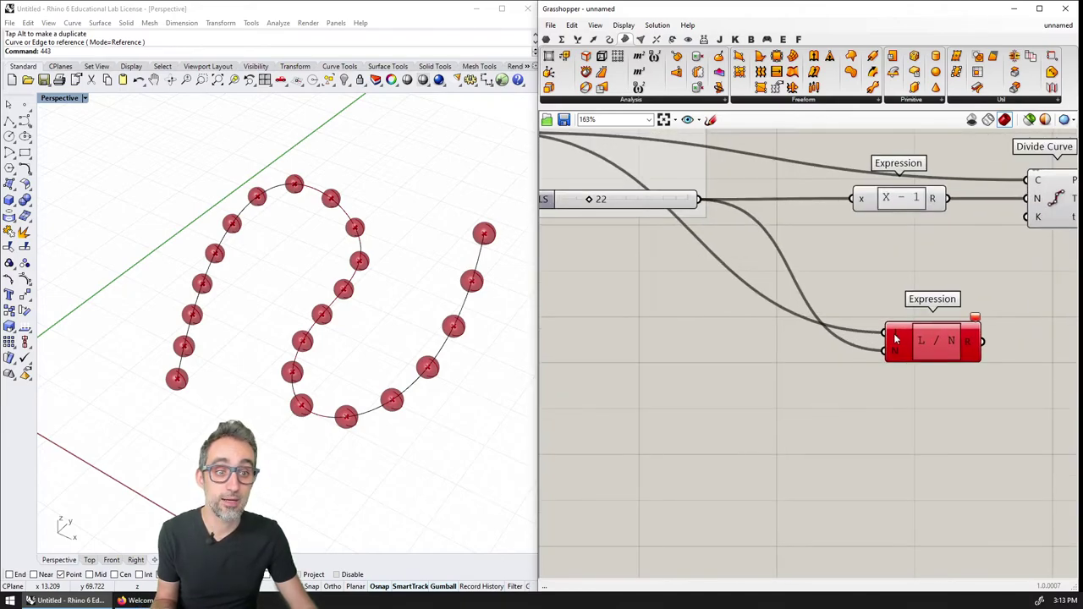
{"action": "mouse_move", "coordinate": [895, 337]}
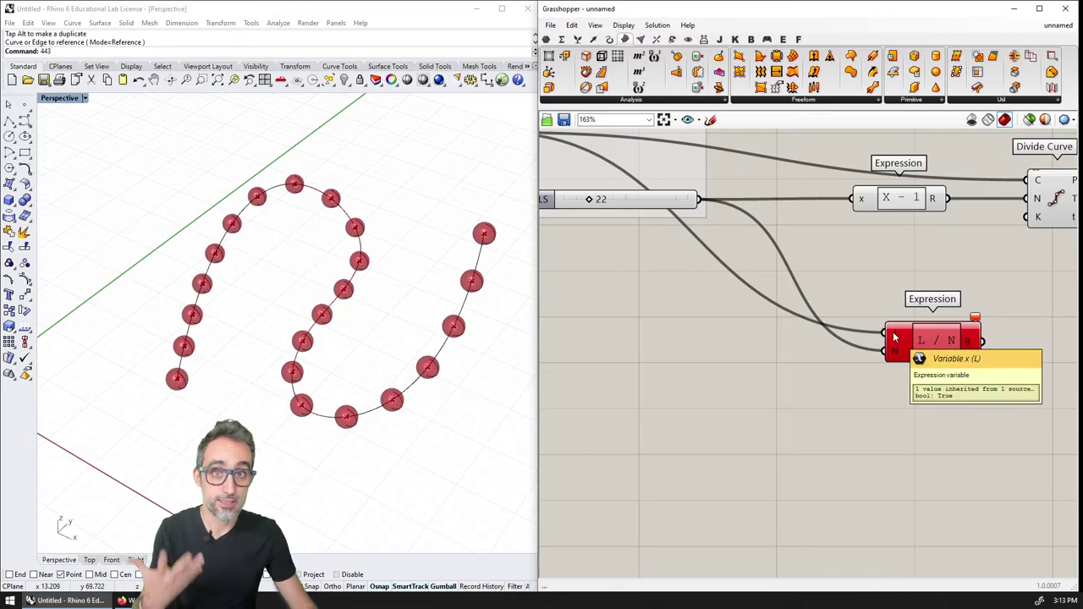
{"action": "scroll", "coordinate": [822, 334], "scroll_direction": "down", "scroll_amount": 2}
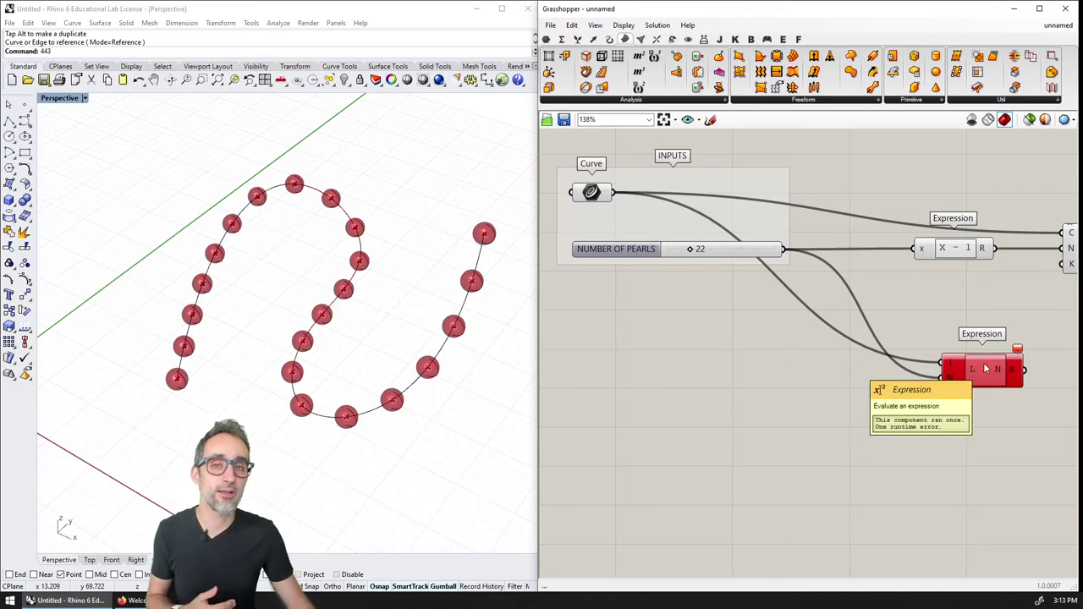
{"action": "left_click_drag", "start_coordinate": [986, 368], "coordinate": [956, 366]}
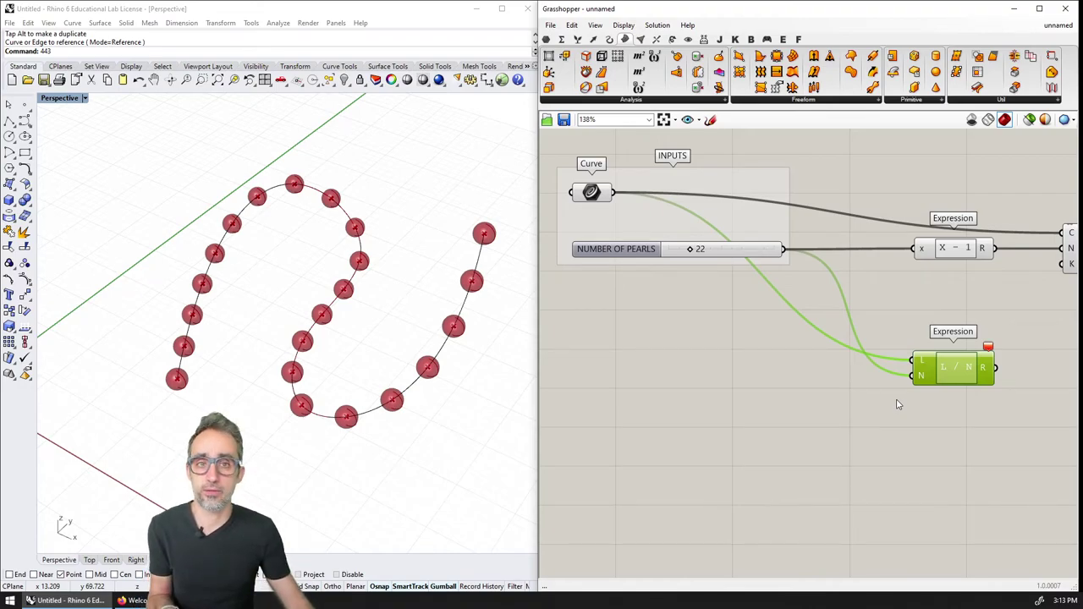
Add a curve Length component before the L / N Expression and connect the Curve parameter to its input
{"action": "left_click", "coordinate": [611, 41]}
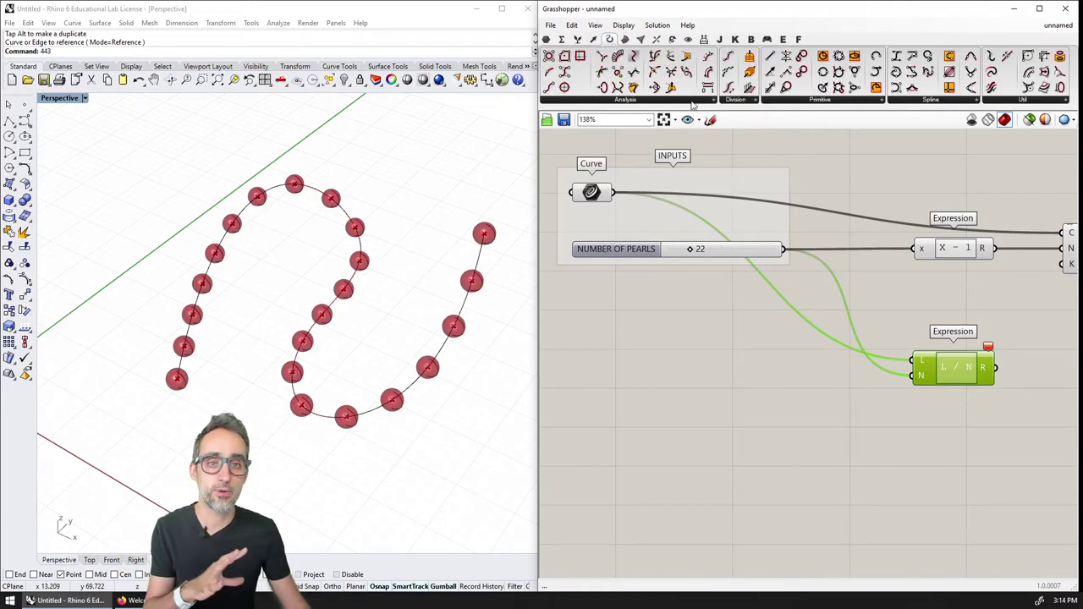
{"action": "left_click", "coordinate": [692, 103]}
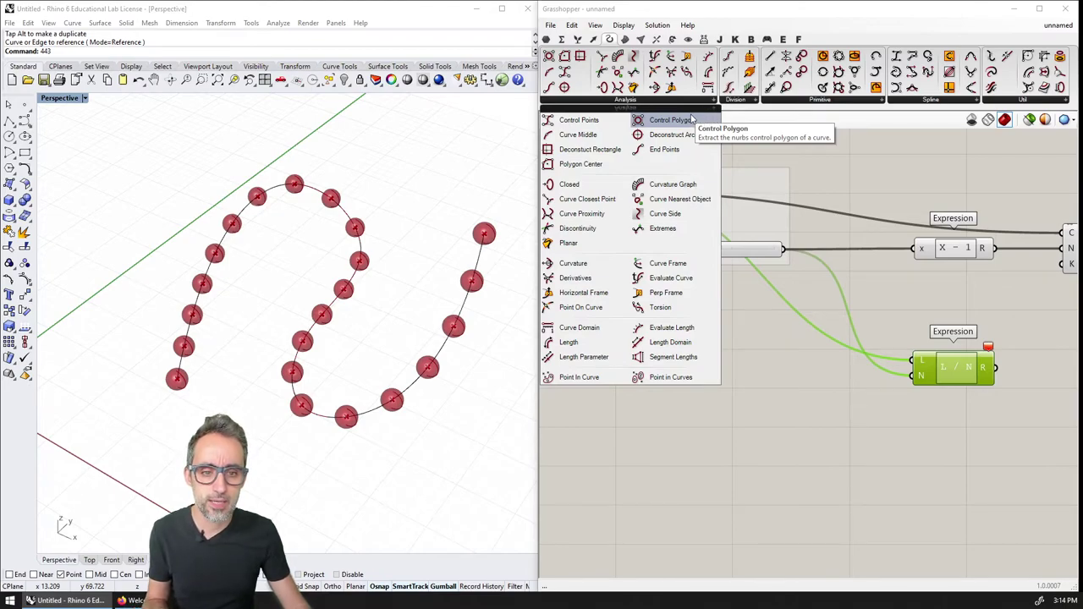
{"action": "left_click", "coordinate": [590, 344]}
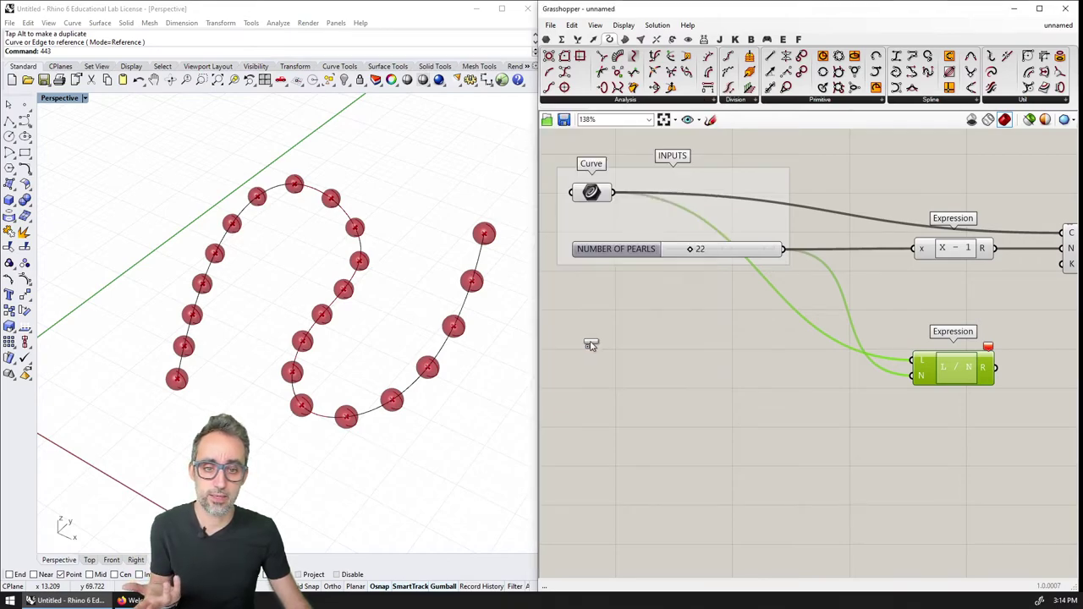
{"action": "left_click", "coordinate": [810, 389]}
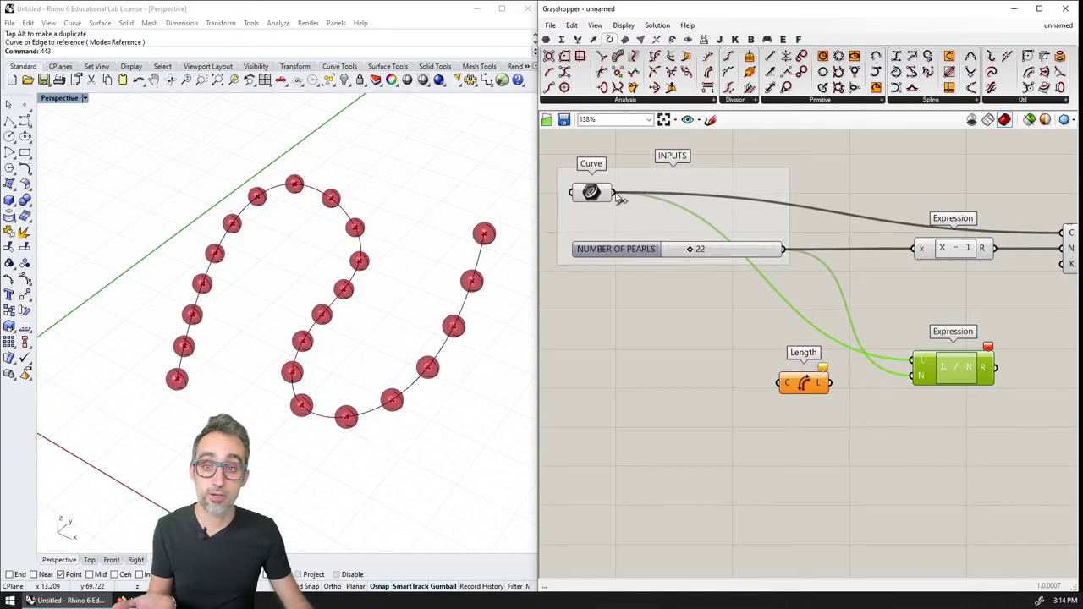
{"action": "left_click_drag", "start_coordinate": [615, 193], "coordinate": [786, 384]}
Add a panel below the Length component and connect the L output of Length to it
{"action": "scroll", "coordinate": [790, 386], "scroll_direction": "down", "scroll_amount": 4}
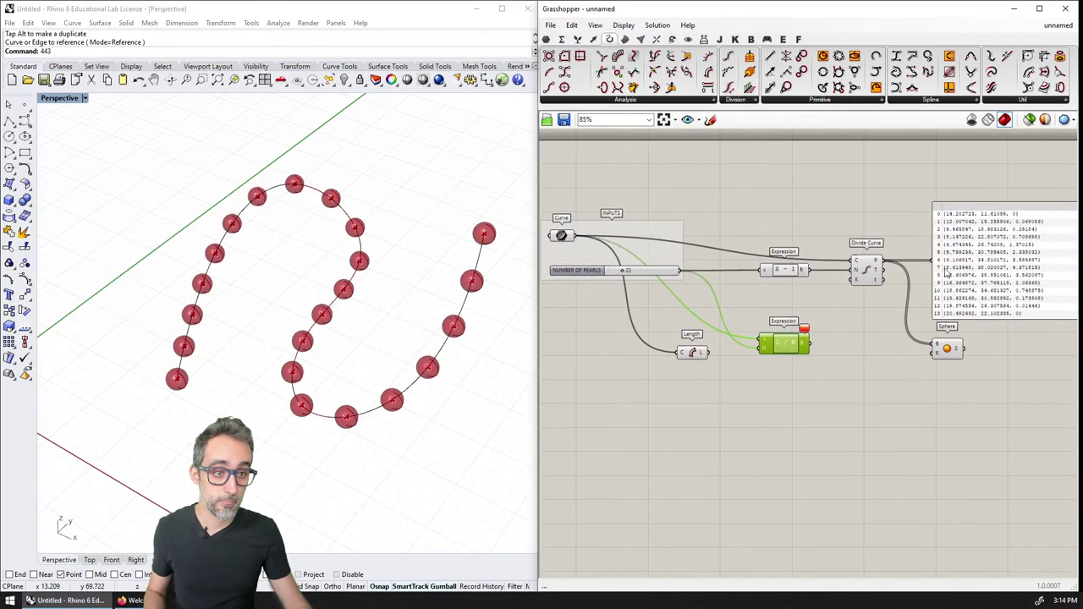
{"action": "scroll", "coordinate": [741, 394], "scroll_direction": "up", "scroll_amount": 4}
{"action": "double_click", "coordinate": [739, 396]}
{"action": "type", "text": "panel"}
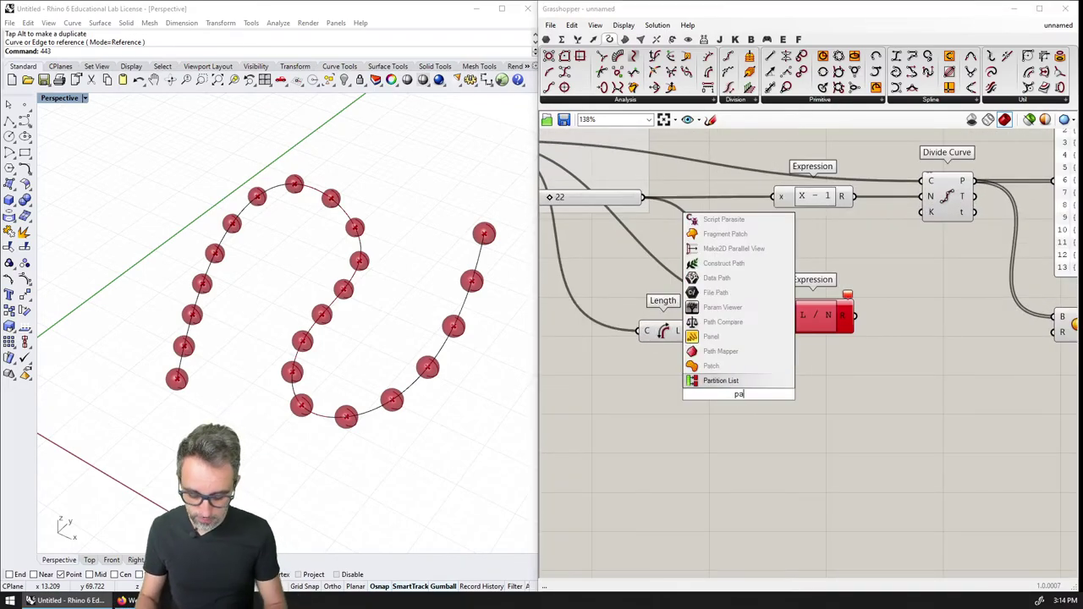
{"action": "key", "text": "Return"}
{"action": "left_click_drag", "start_coordinate": [690, 331], "coordinate": [677, 395]}
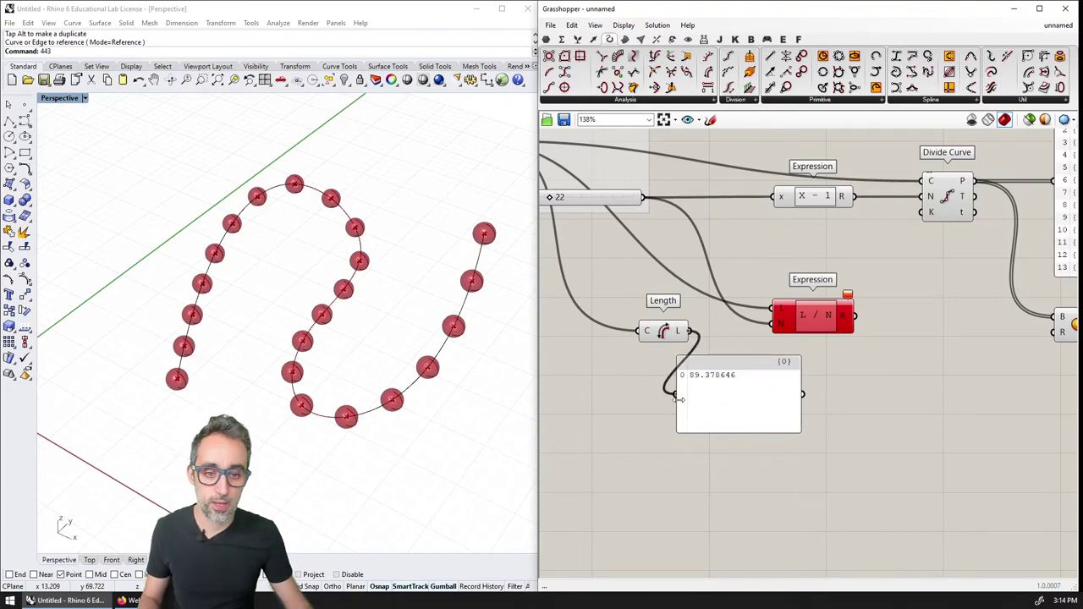
{"action": "left_click_drag", "start_coordinate": [740, 412], "coordinate": [791, 447]}
{"action": "scroll", "coordinate": [774, 466], "scroll_direction": "up", "scroll_amount": 3}
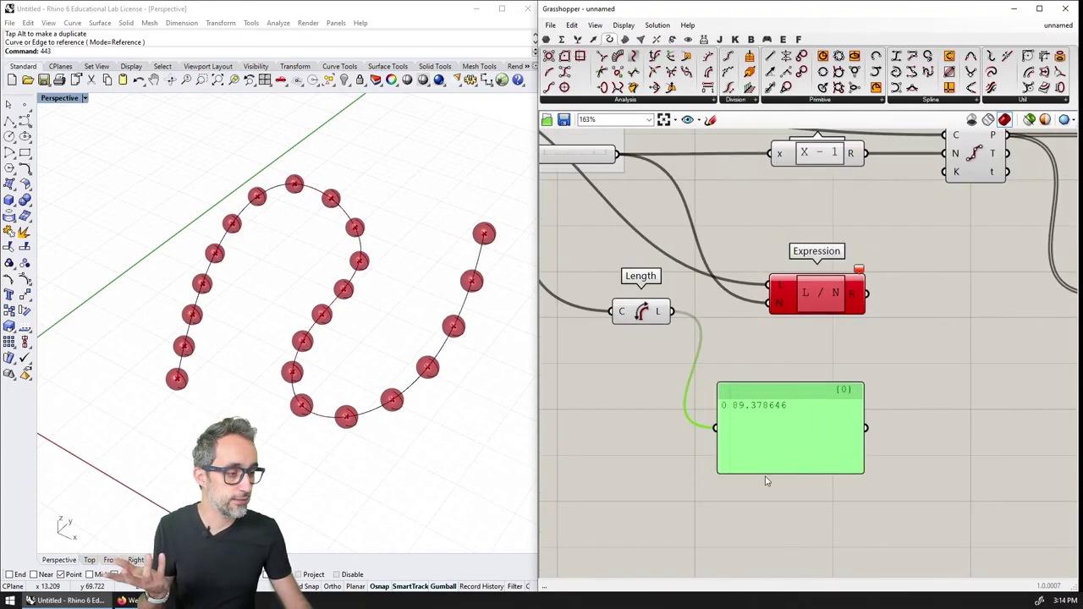
{"action": "left_click", "coordinate": [760, 500]}
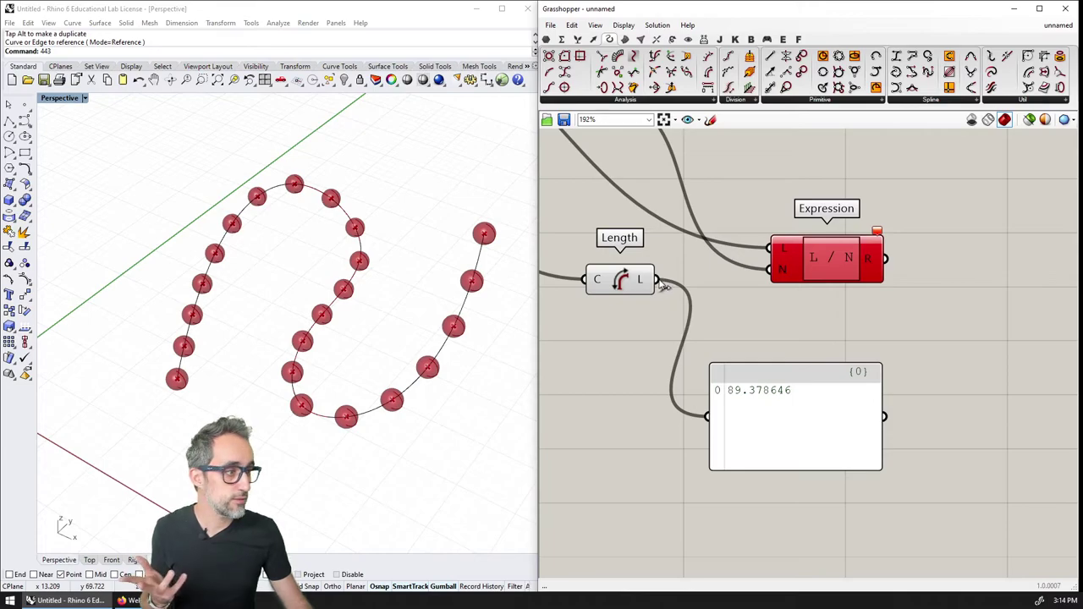
Feed Length's output into the L input of the L / N Expression and show the Expression's result in a duplicate of the panel
{"action": "left_click_drag", "start_coordinate": [657, 279], "coordinate": [768, 269]}
{"action": "right_click_drag", "start_coordinate": [823, 319], "coordinate": [732, 313]}
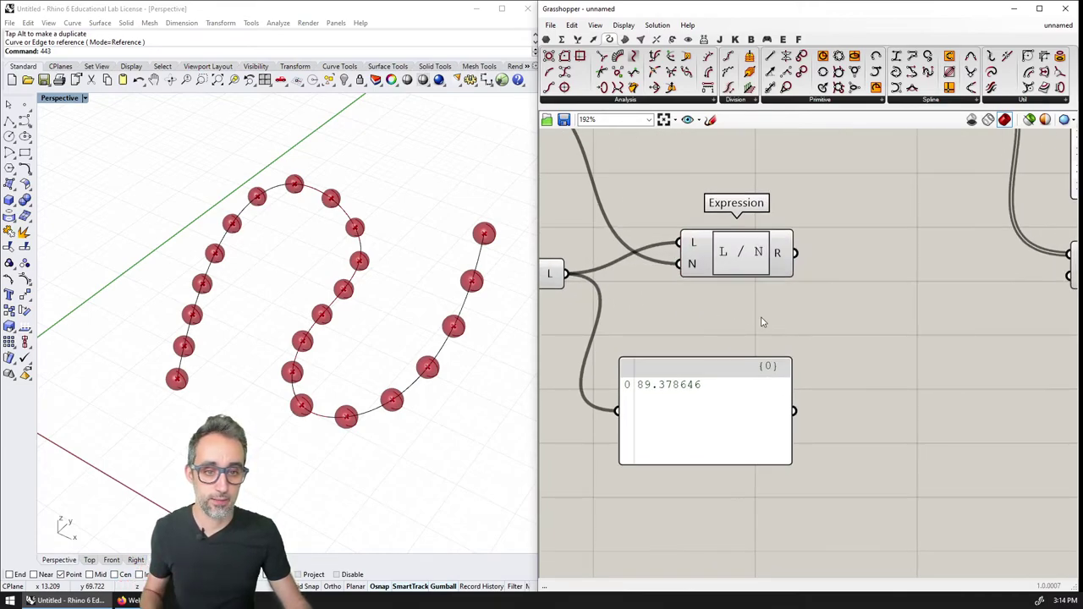
{"action": "left_click", "coordinate": [714, 408]}
{"action": "left_click_drag", "start_coordinate": [714, 409], "coordinate": [918, 406], "text": "alt"}
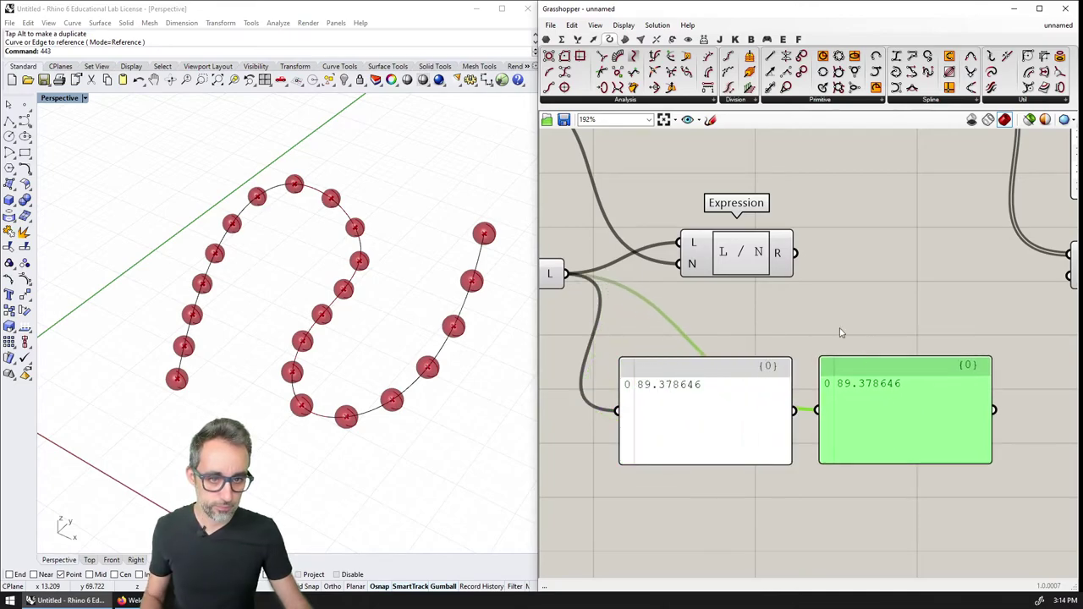
{"action": "left_click_drag", "start_coordinate": [796, 252], "coordinate": [819, 410]}
{"action": "left_click_drag", "start_coordinate": [730, 412], "coordinate": [700, 412]}
{"action": "scroll", "coordinate": [700, 411], "scroll_direction": "down", "scroll_amount": 2}
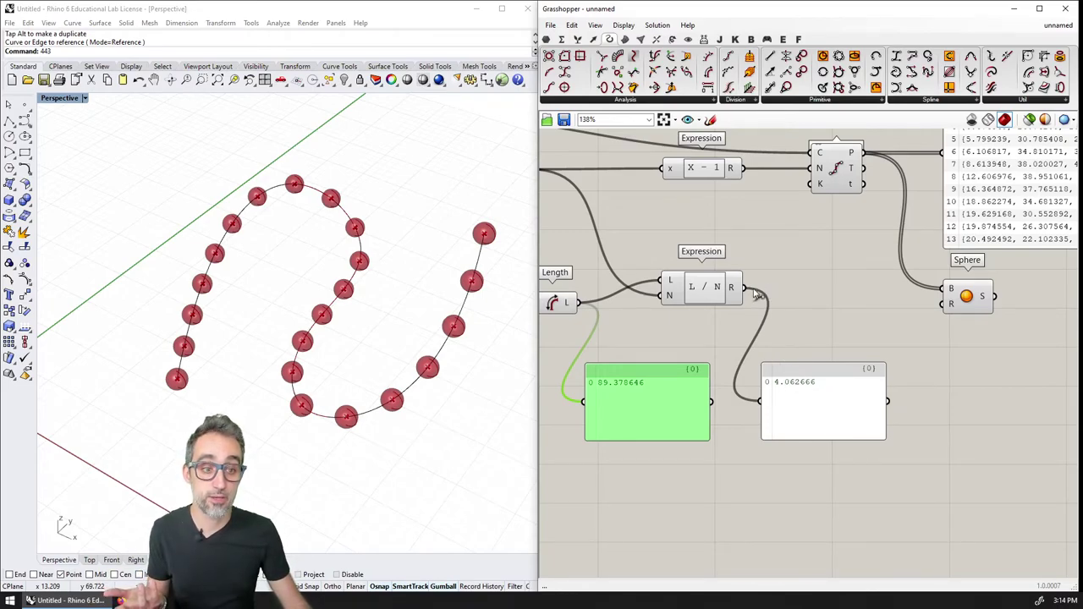
Connect the L / N Expression's result to Sphere's Radius input and inspect the sphere overlap in the Top and Perspective views
{"action": "left_click_drag", "start_coordinate": [745, 288], "coordinate": [945, 304]}
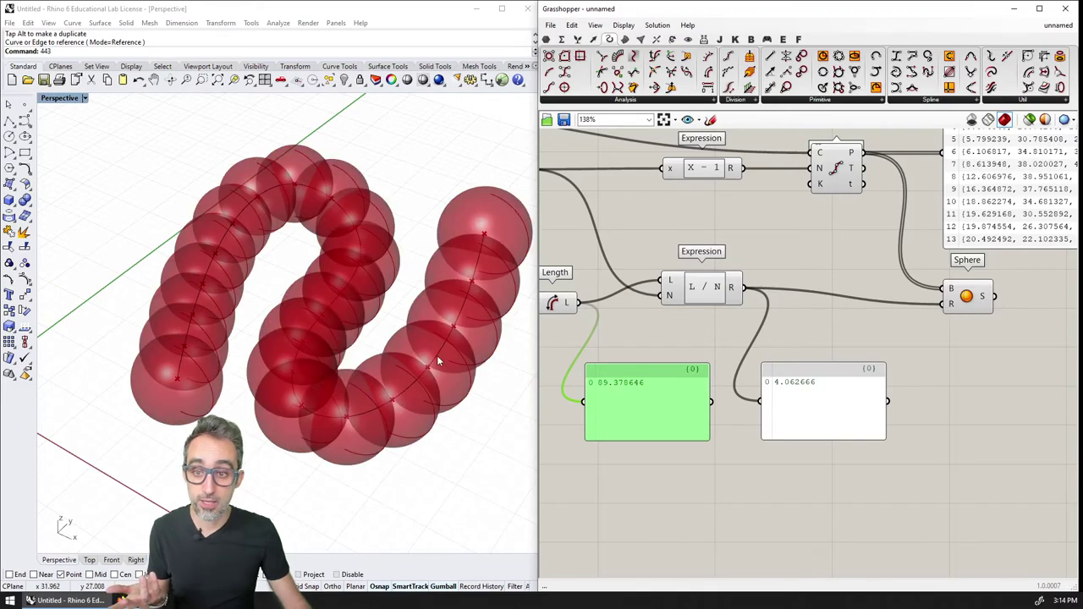
{"action": "right_click_drag", "start_coordinate": [436, 356], "coordinate": [368, 350]}
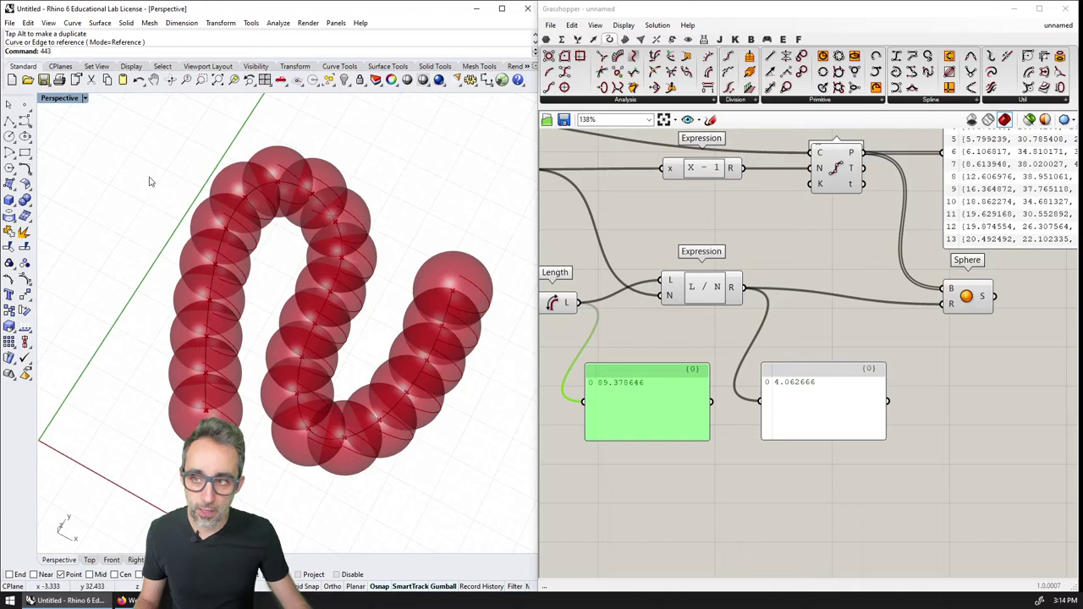
{"action": "double_click", "coordinate": [61, 98]}
{"action": "double_click", "coordinate": [44, 99]}
{"action": "right_click_drag", "start_coordinate": [423, 174], "coordinate": [271, 342]}
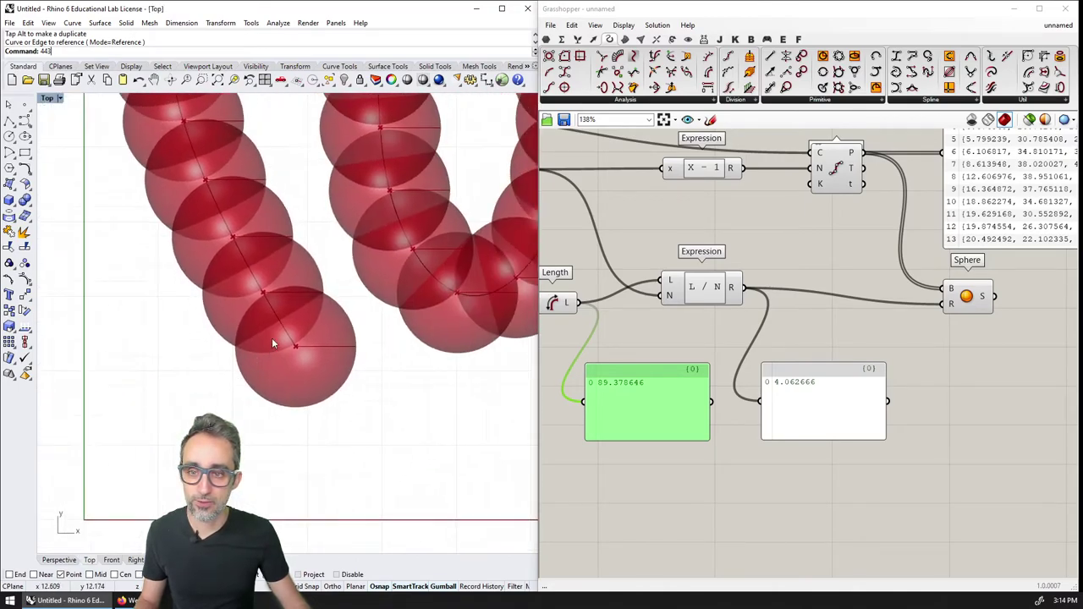
{"action": "scroll", "coordinate": [272, 342], "scroll_direction": "down", "scroll_amount": 3}
{"action": "scroll", "coordinate": [380, 415], "scroll_direction": "up", "scroll_amount": 2}
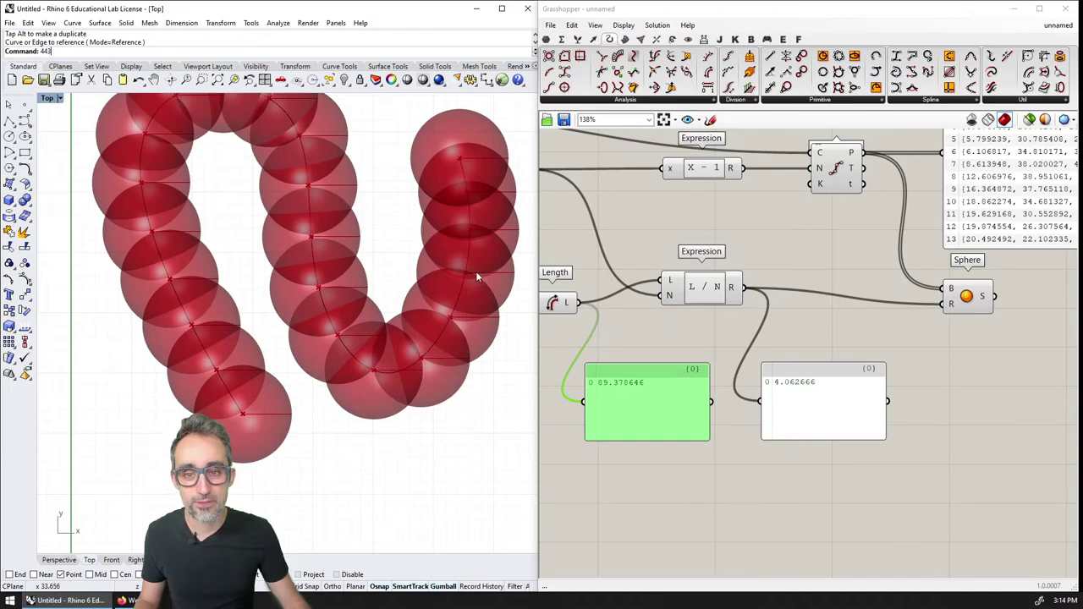
{"action": "double_click", "coordinate": [44, 98]}
{"action": "double_click", "coordinate": [305, 99]}
{"action": "scroll", "coordinate": [389, 290], "scroll_direction": "up", "scroll_amount": 2}
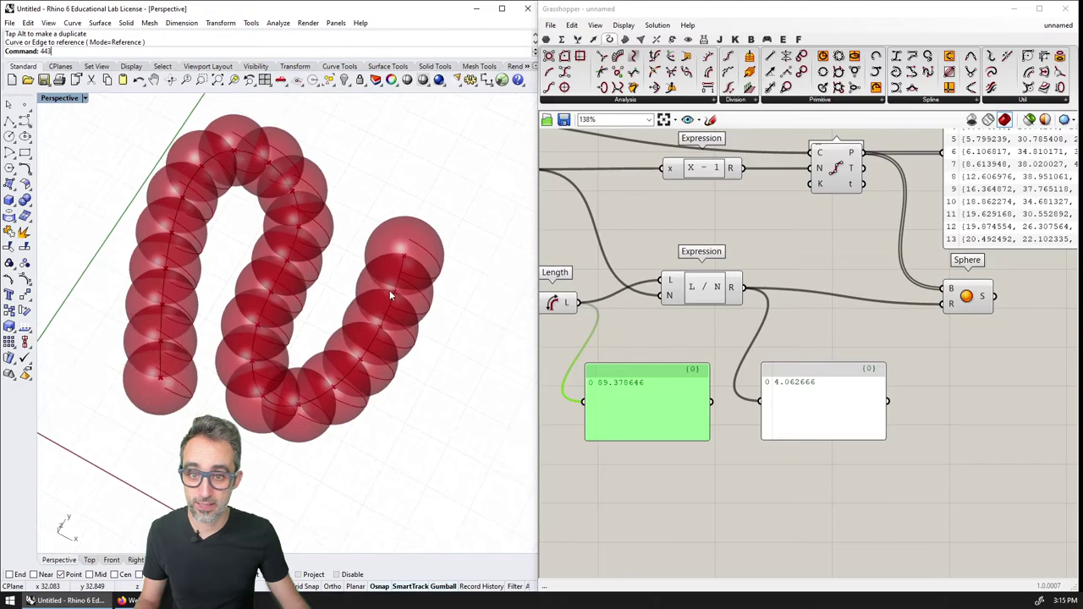
Review how the L / N Expression derives the radius value from length and pearl count and passes it to Sphere
{"action": "right_click_drag", "start_coordinate": [783, 347], "coordinate": [848, 331]}
{"action": "right_click_drag", "start_coordinate": [730, 288], "coordinate": [829, 302]}
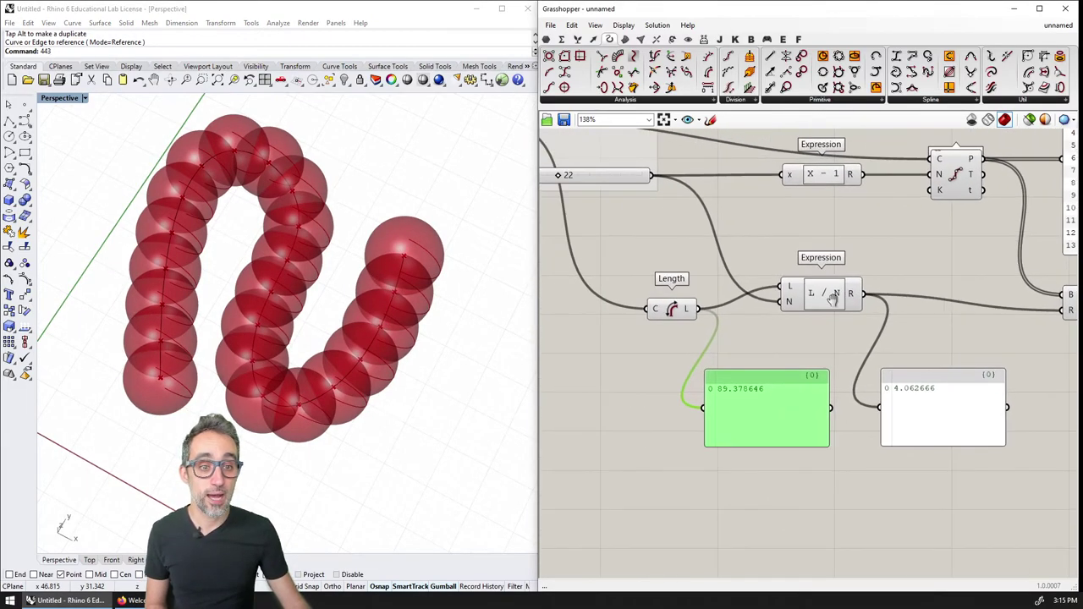
{"action": "left_click", "coordinate": [827, 302]}
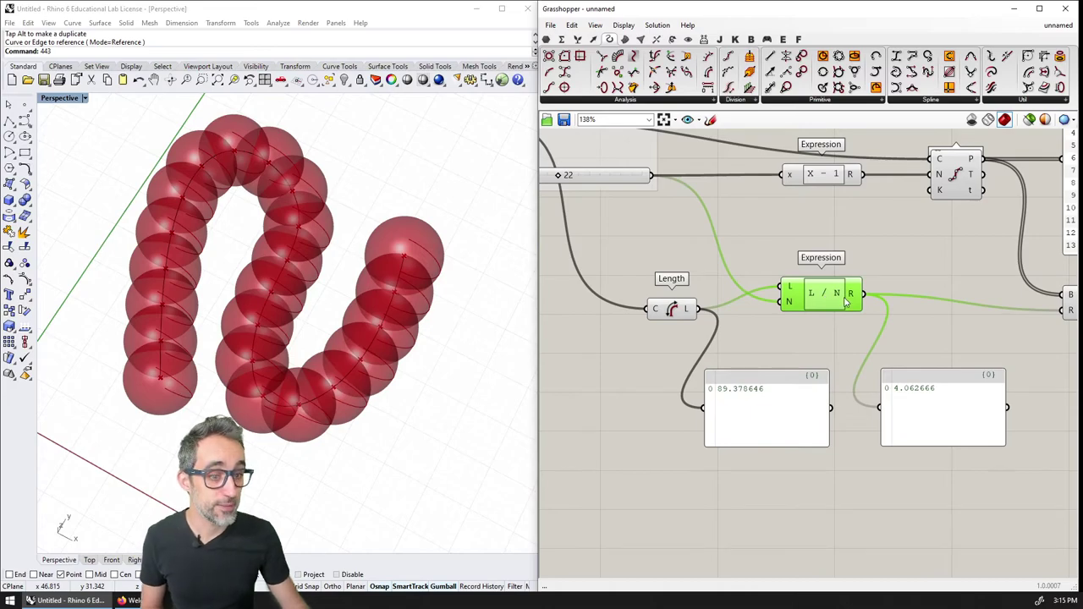
{"action": "right_click_drag", "start_coordinate": [1054, 330], "coordinate": [856, 324]}
{"action": "left_click", "coordinate": [856, 324]}
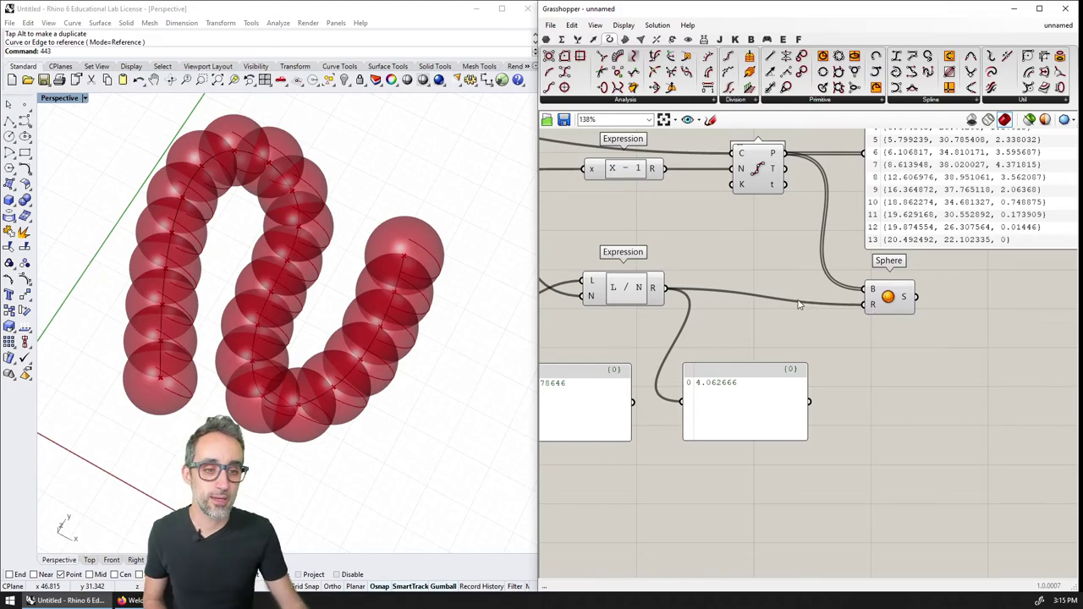
{"action": "right_click_drag", "start_coordinate": [837, 311], "coordinate": [861, 308]}
{"action": "right_click_drag", "start_coordinate": [732, 297], "coordinate": [792, 294]}
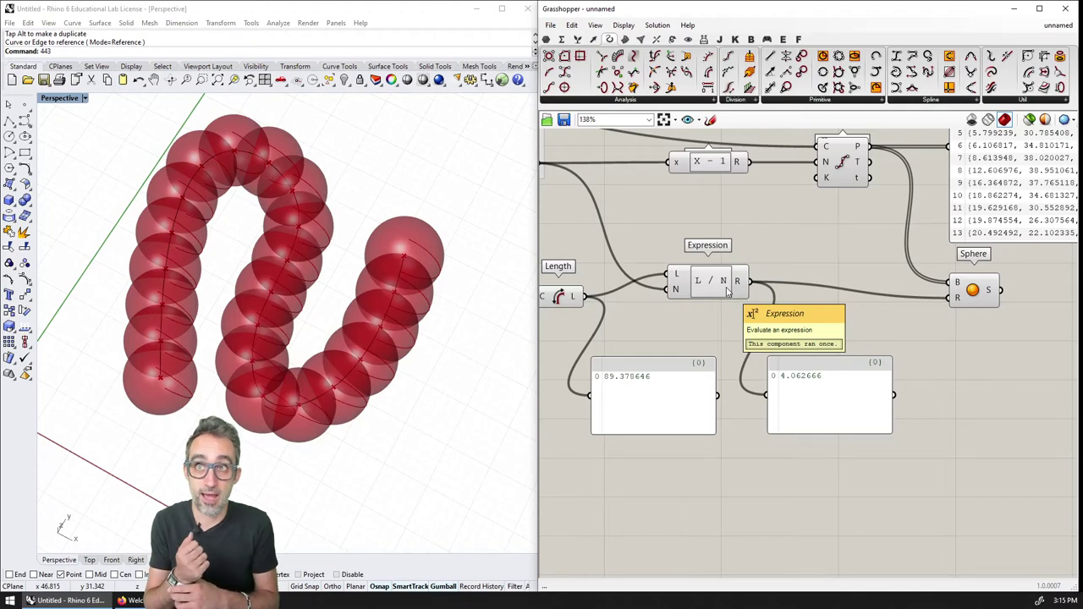
{"action": "right_click_drag", "start_coordinate": [727, 290], "coordinate": [748, 275]}
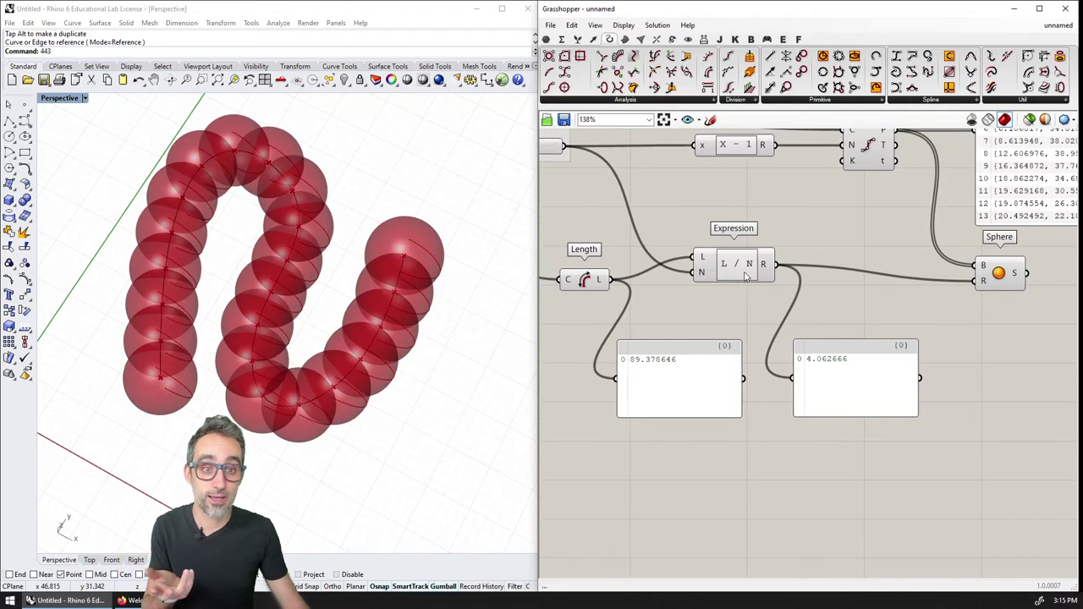
Open the L / N Expression for editing and rewrite it as L / (2 * N)
{"action": "double_click", "coordinate": [730, 265]}
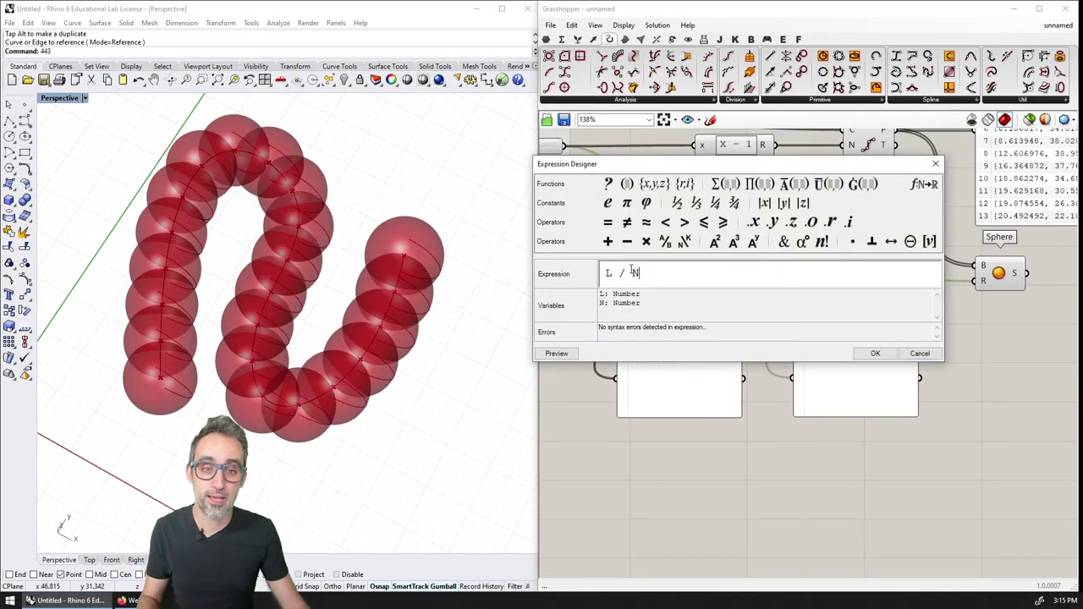
{"action": "left_click", "coordinate": [633, 274]}
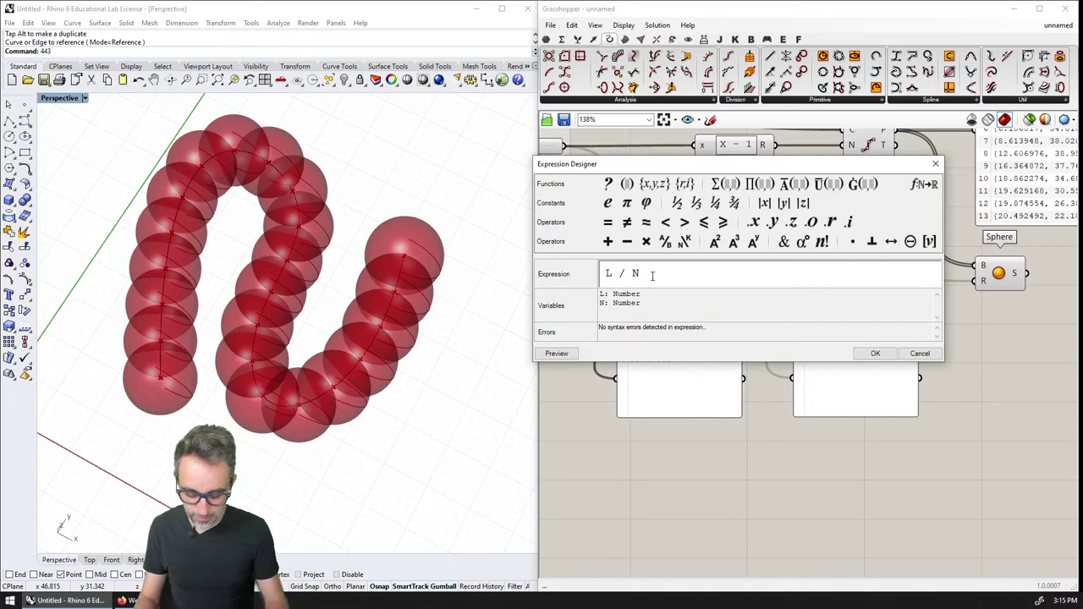
{"action": "type", "text": "(2 * N"}
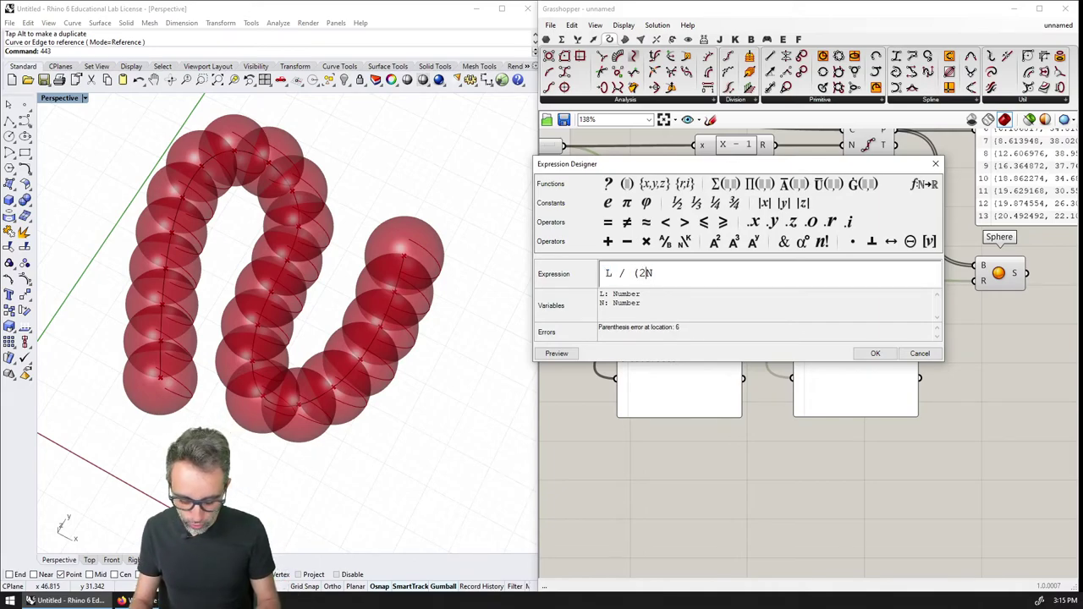
{"action": "type", "text": ")"}
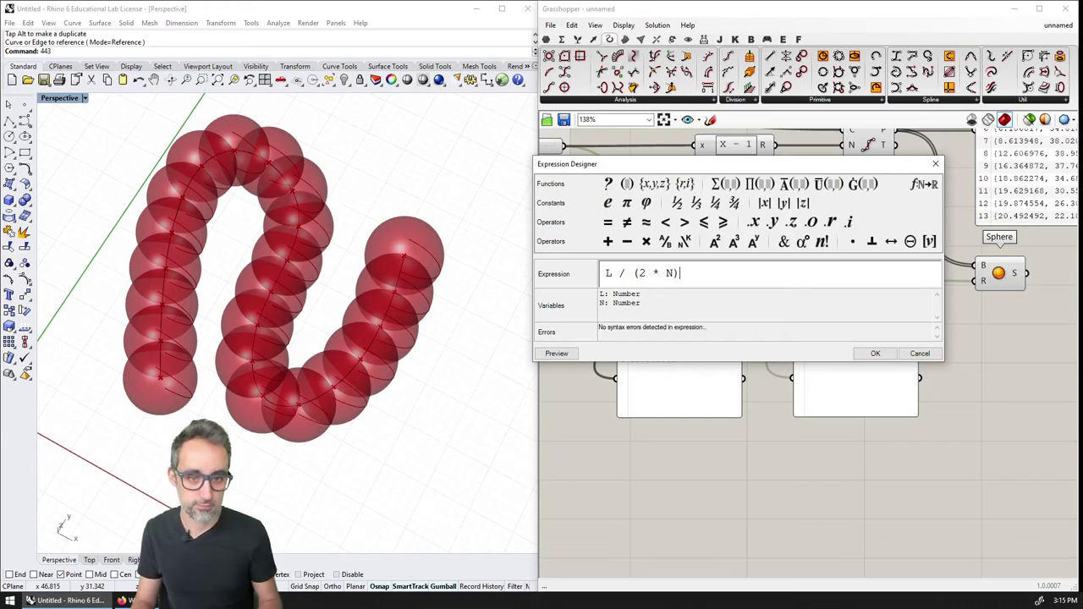
Rewrite the formula as 0.5 * L / N and accept the expression
{"action": "key", "text": "BackSpace"}
{"action": "key", "text": "shift+Left"}
{"action": "key", "text": "shift+Left"}
{"action": "key", "text": "shift+Left"}
{"action": "key", "text": "shift+Left"}
{"action": "key", "text": "shift+Left"}
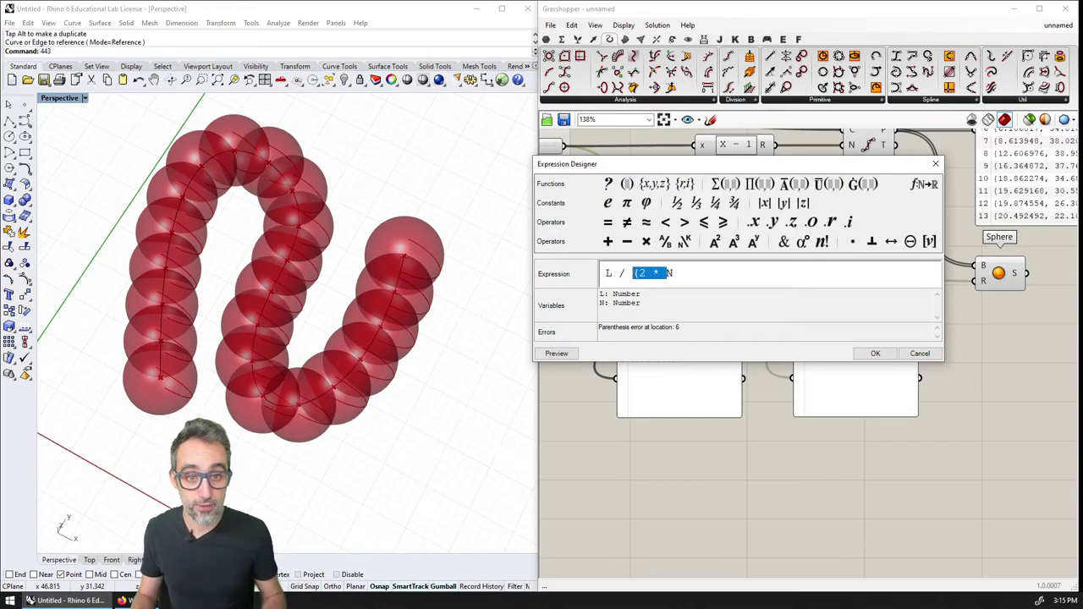
{"action": "key", "text": "BackSpace"}
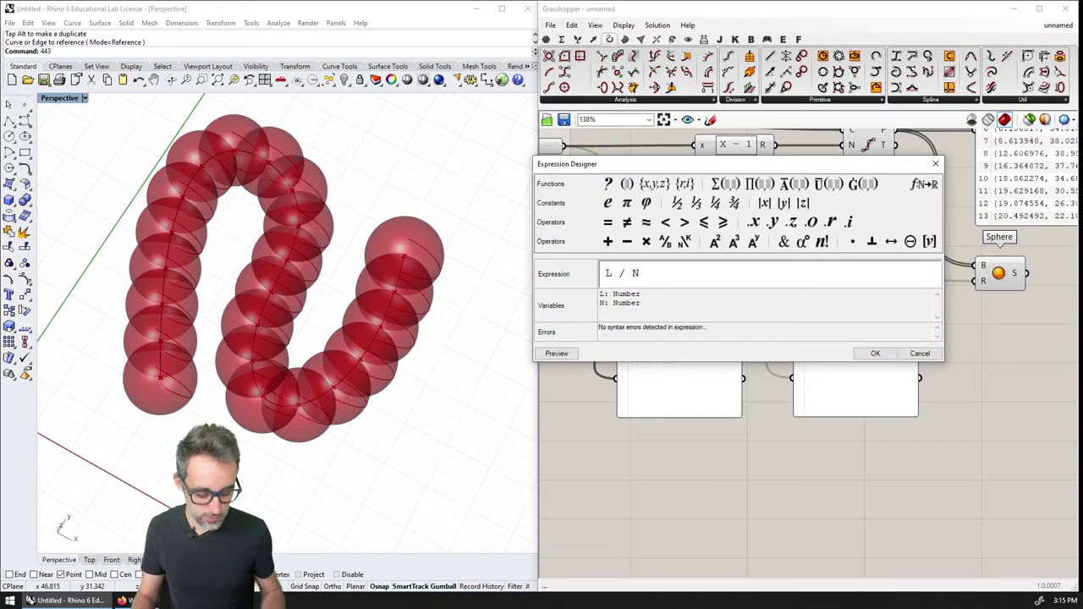
{"action": "key", "text": "Home"}
{"action": "type", "text": "0.5 *"}
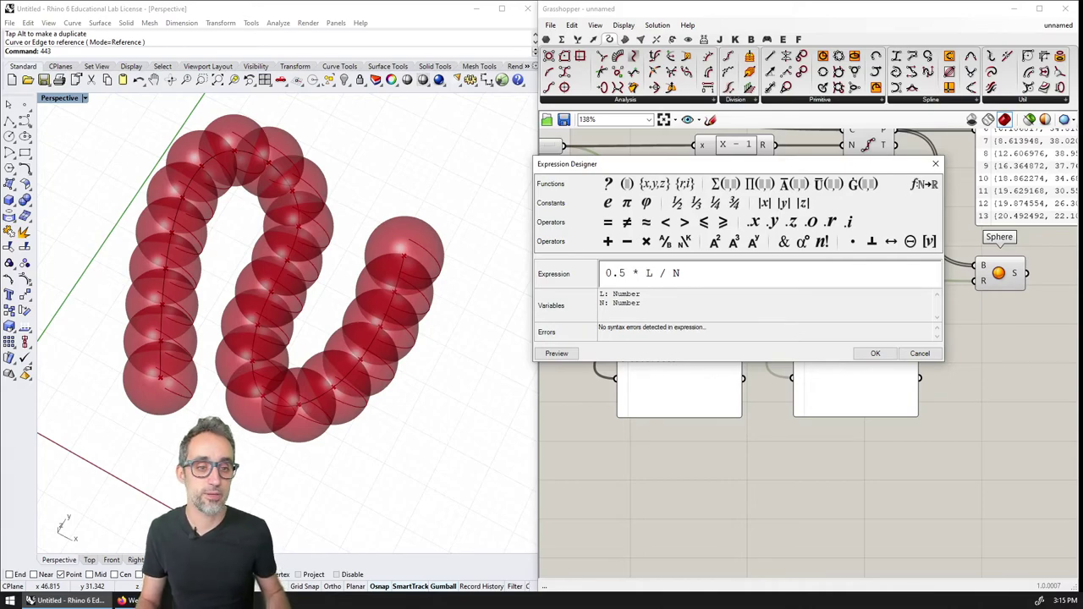
{"action": "left_click", "coordinate": [875, 353]}
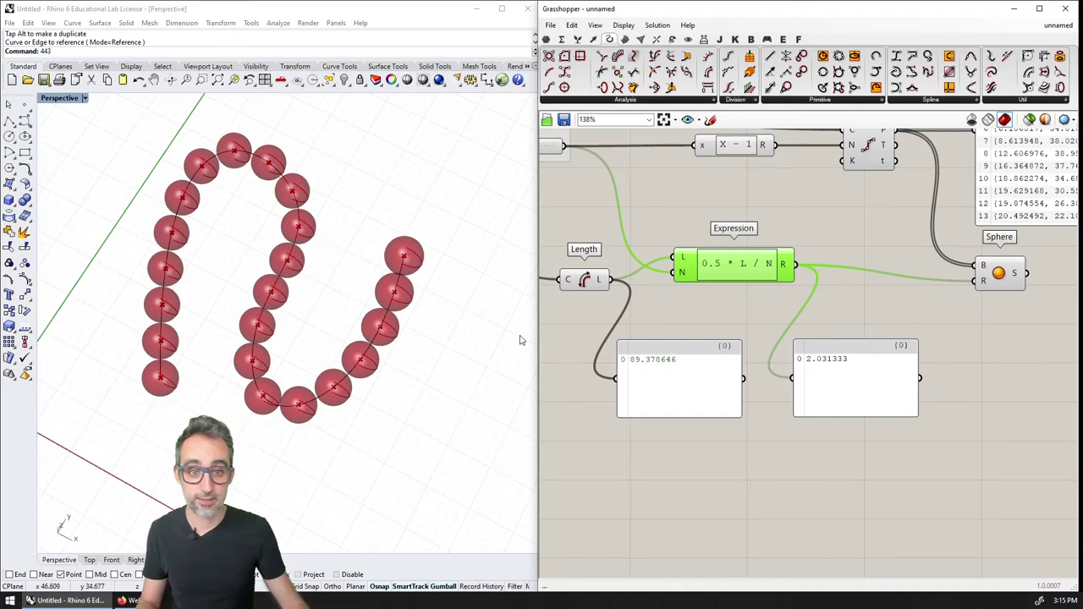
Raise the NUMBER OF PEARLS slider to 28
{"action": "right_click_drag", "start_coordinate": [521, 340], "coordinate": [375, 327]}
{"action": "right_click_drag", "start_coordinate": [678, 315], "coordinate": [834, 410]}
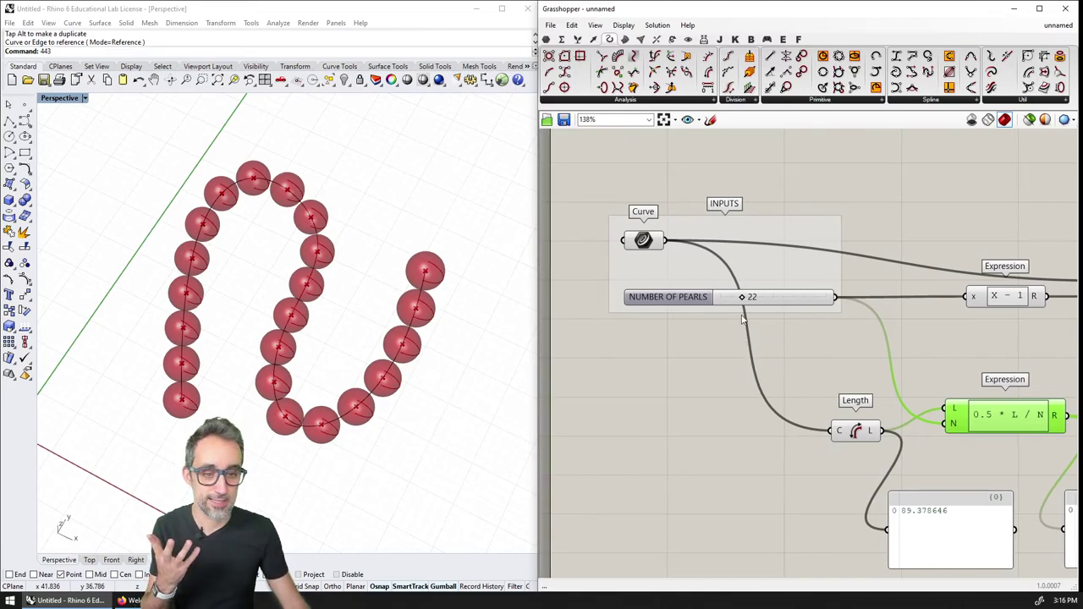
{"action": "mouse_move", "coordinate": [745, 302]}
{"action": "left_mouse_down"}
{"action": "mouse_move", "coordinate": [775, 298]}
{"action": "mouse_move", "coordinate": [732, 302]}
{"action": "mouse_move", "coordinate": [753, 298]}
{"action": "left_mouse_up"}
Select the referenced curve in Rhino and pull its end control point outward to lengthen the curve
{"action": "left_click", "coordinate": [404, 339]}
{"action": "right_click_drag", "start_coordinate": [378, 342], "coordinate": [364, 322]}
{"action": "left_click", "coordinate": [360, 279]}
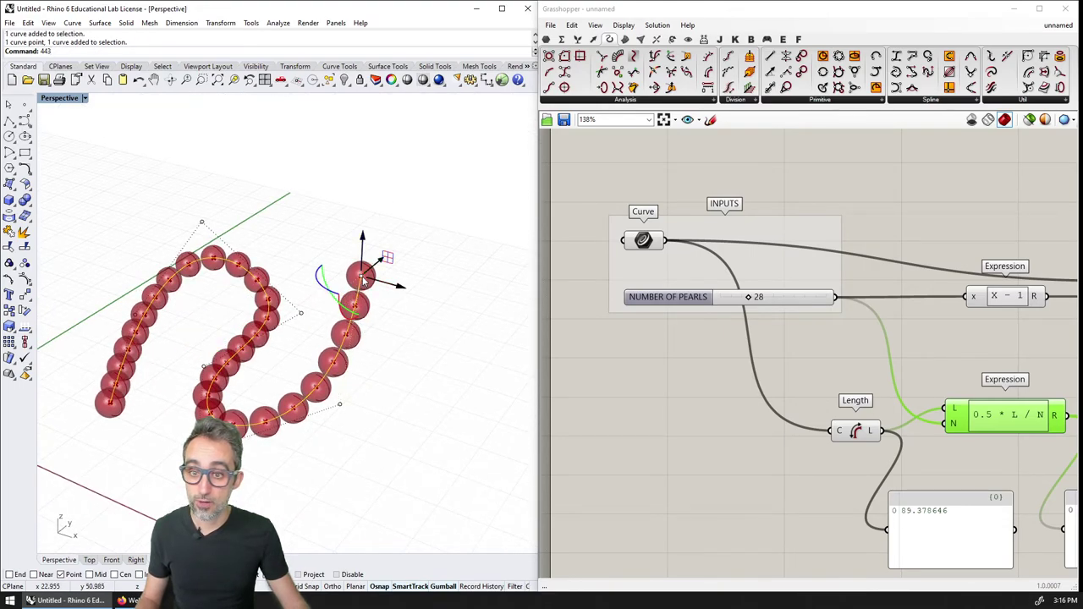
{"action": "left_click_drag", "start_coordinate": [363, 254], "coordinate": [503, 212]}
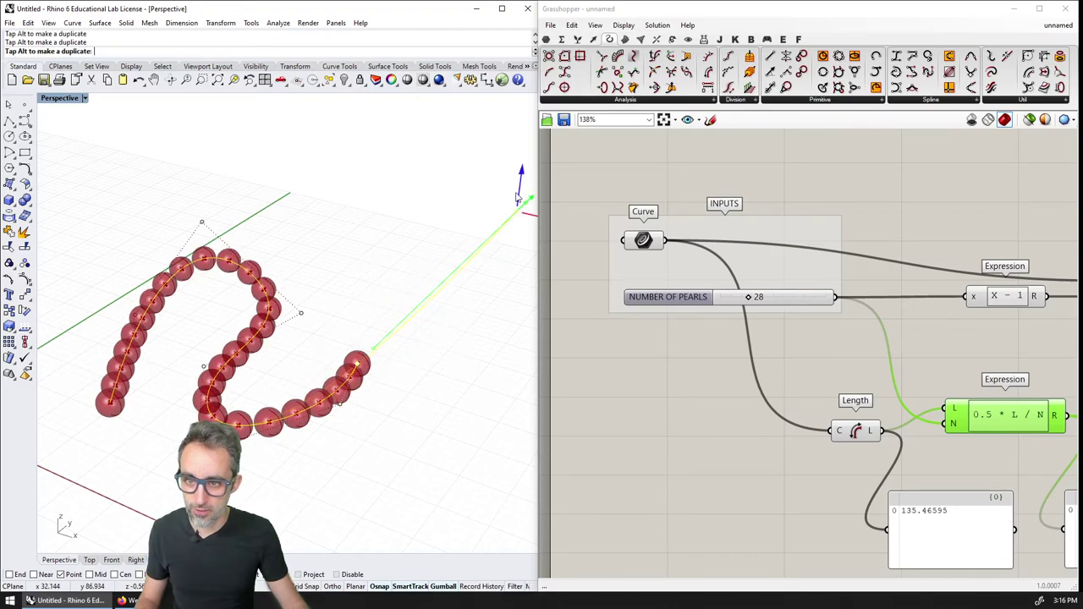
{"action": "right_click_drag", "start_coordinate": [499, 216], "coordinate": [430, 290]}
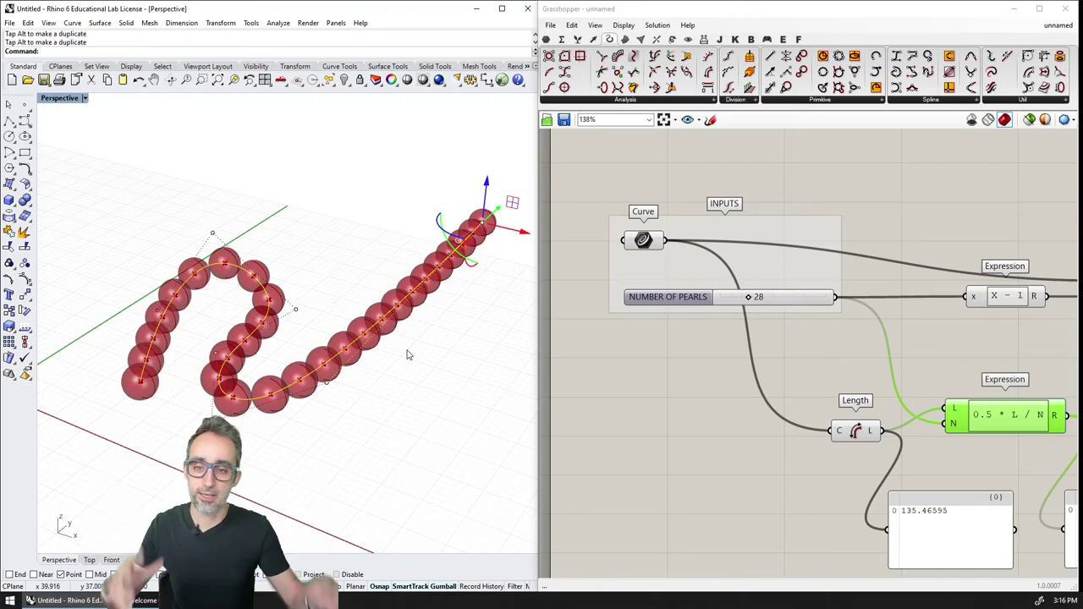
Undo the last move of the curve's end control point and deselect the curve
{"action": "key", "text": "ctrl+z"}
{"action": "right_click_drag", "start_coordinate": [430, 387], "coordinate": [382, 288]}
{"action": "key", "text": "Escape"}
Select Sphere to highlight the pearls in the viewport and review the whole definition from the INPUTS group to Sphere
{"action": "right_click_drag", "start_coordinate": [978, 516], "coordinate": [566, 367]}
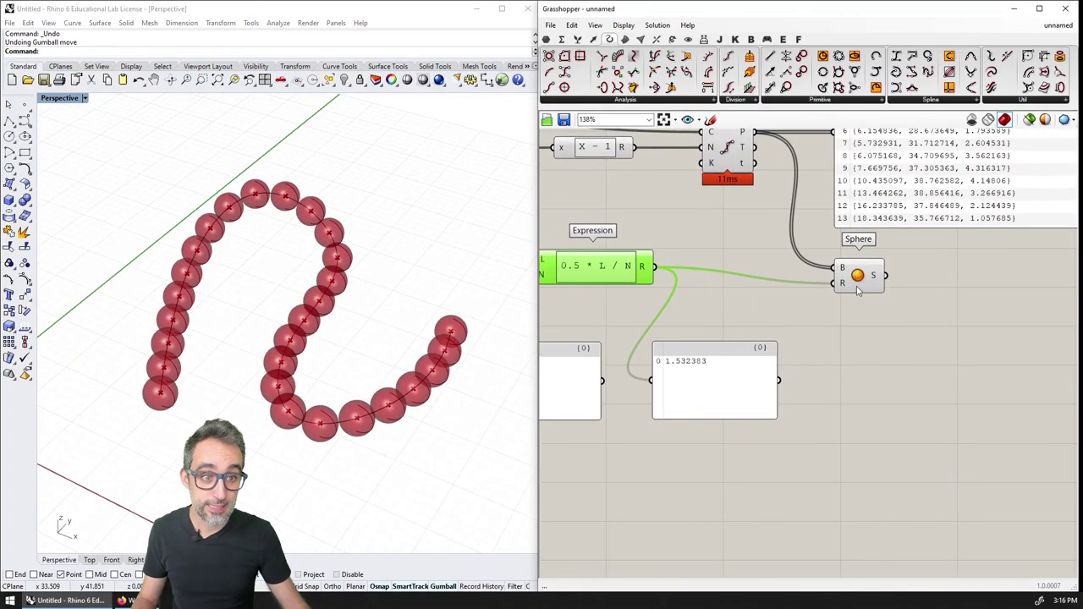
{"action": "left_click", "coordinate": [858, 277]}
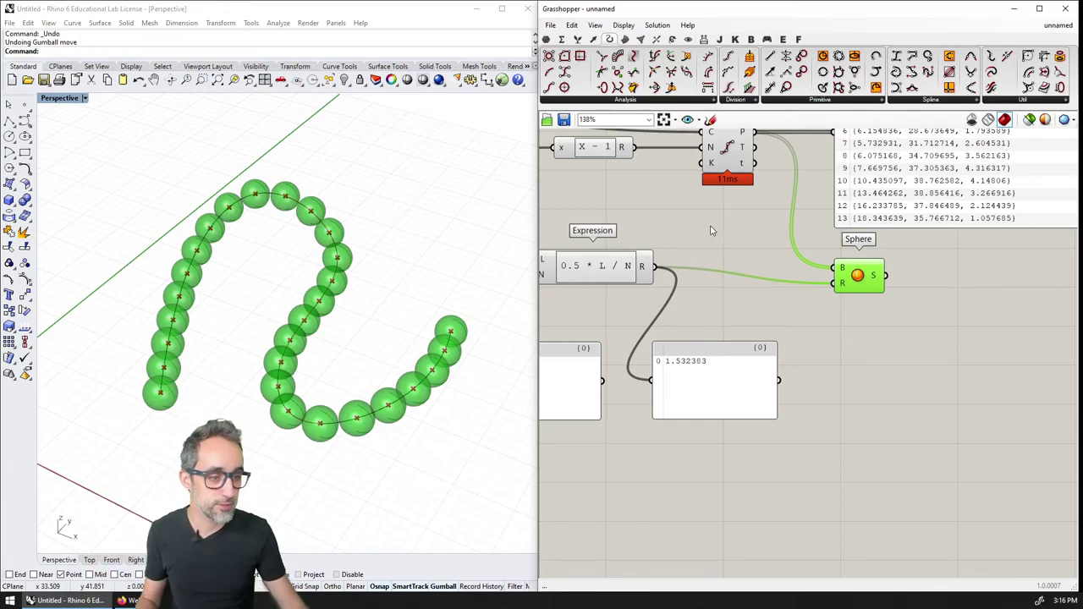
{"action": "scroll", "coordinate": [711, 230], "scroll_direction": "down", "scroll_amount": 3}
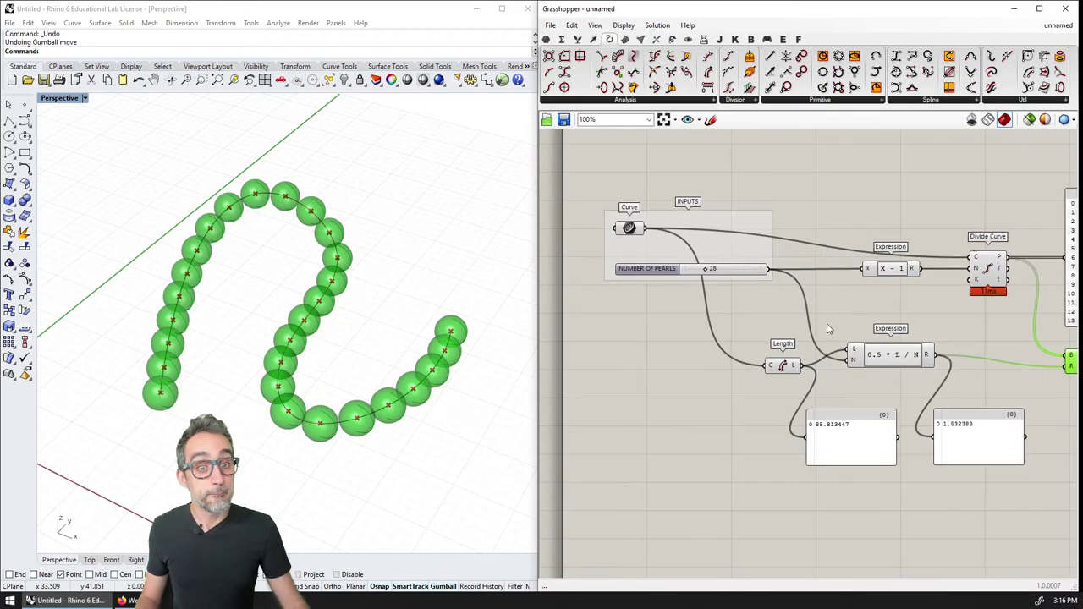
{"action": "left_click", "coordinate": [773, 326]}
{"action": "scroll", "coordinate": [773, 326], "scroll_direction": "down", "scroll_amount": 1}
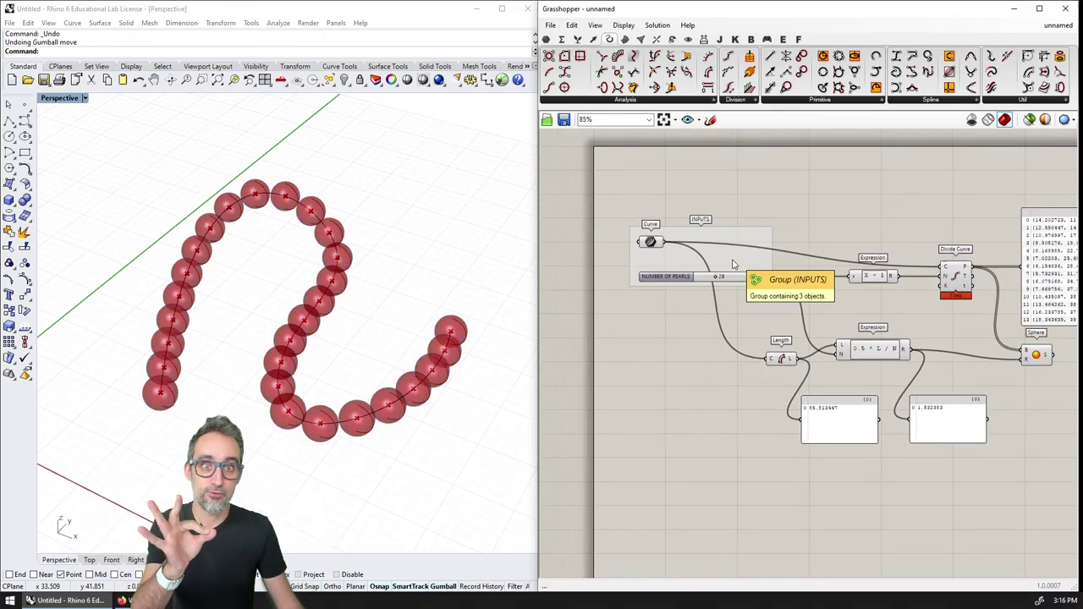
{"action": "scroll", "coordinate": [745, 316], "scroll_direction": "up", "scroll_amount": 1}
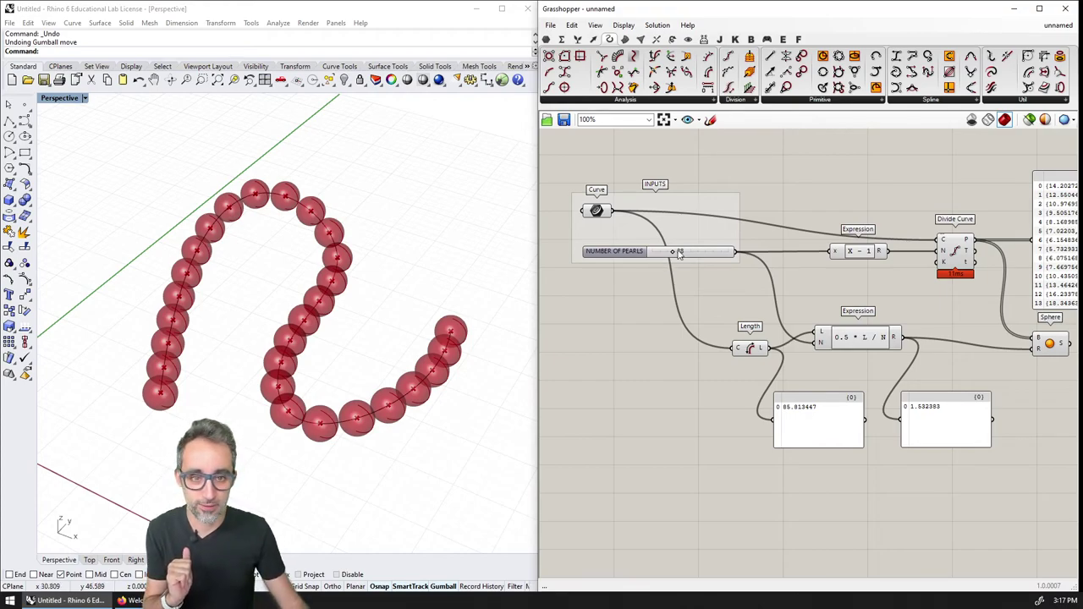
Lower the NUMBER OF PEARLS slider to 11 and inspect how two neighbouring pearls meet at the curve's tight bend
{"action": "left_click_drag", "start_coordinate": [676, 254], "coordinate": [662, 254]}
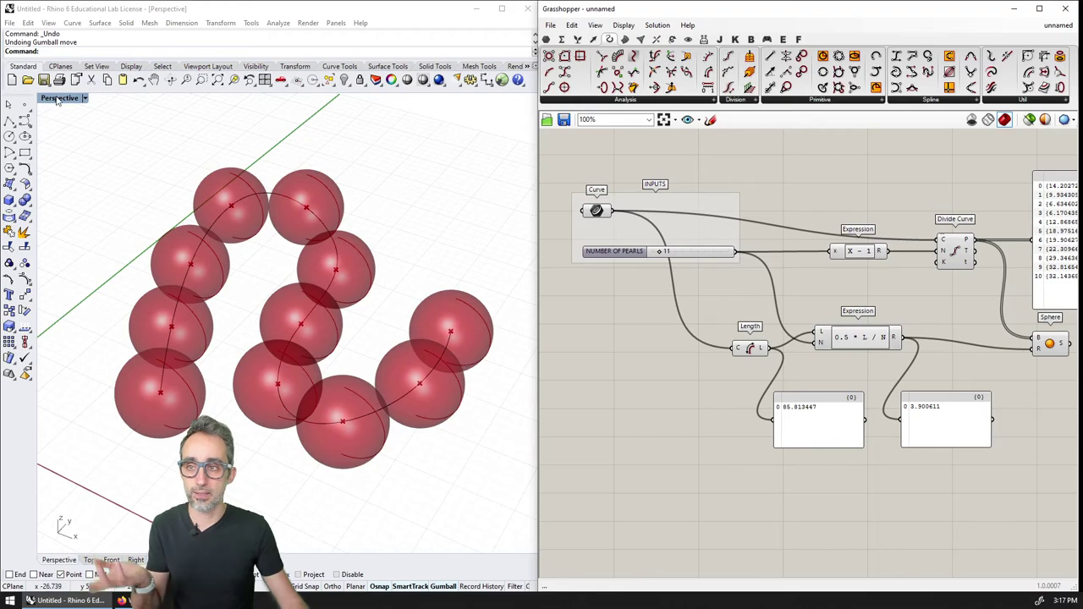
{"action": "scroll", "coordinate": [340, 369], "scroll_direction": "up", "scroll_amount": 8}
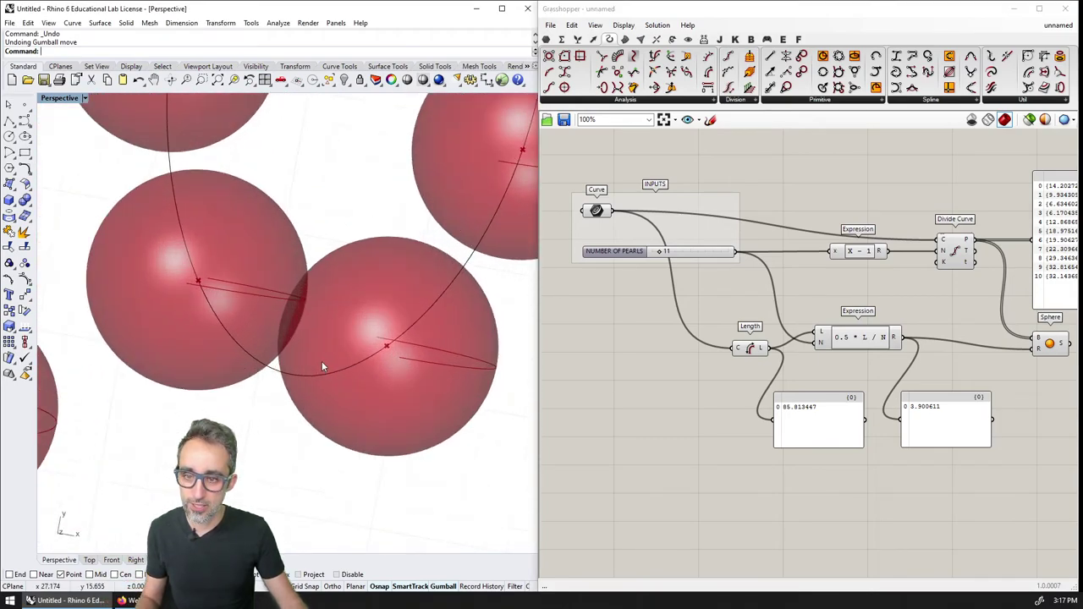
{"action": "scroll", "coordinate": [303, 342], "scroll_direction": "up", "scroll_amount": 3}
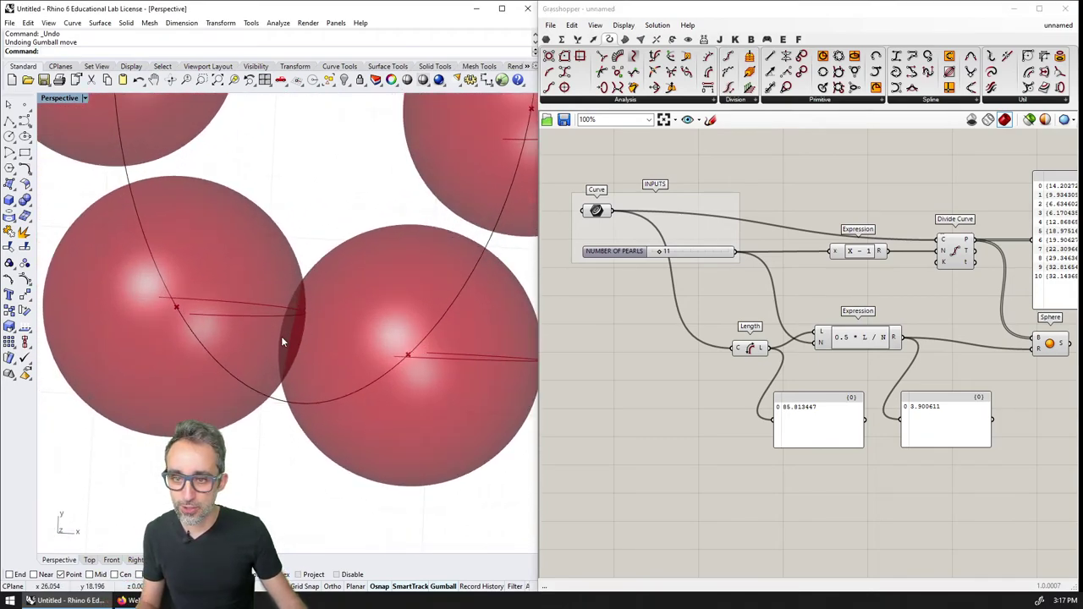
{"action": "right_click_drag", "start_coordinate": [294, 345], "coordinate": [331, 364], "text": "shift"}
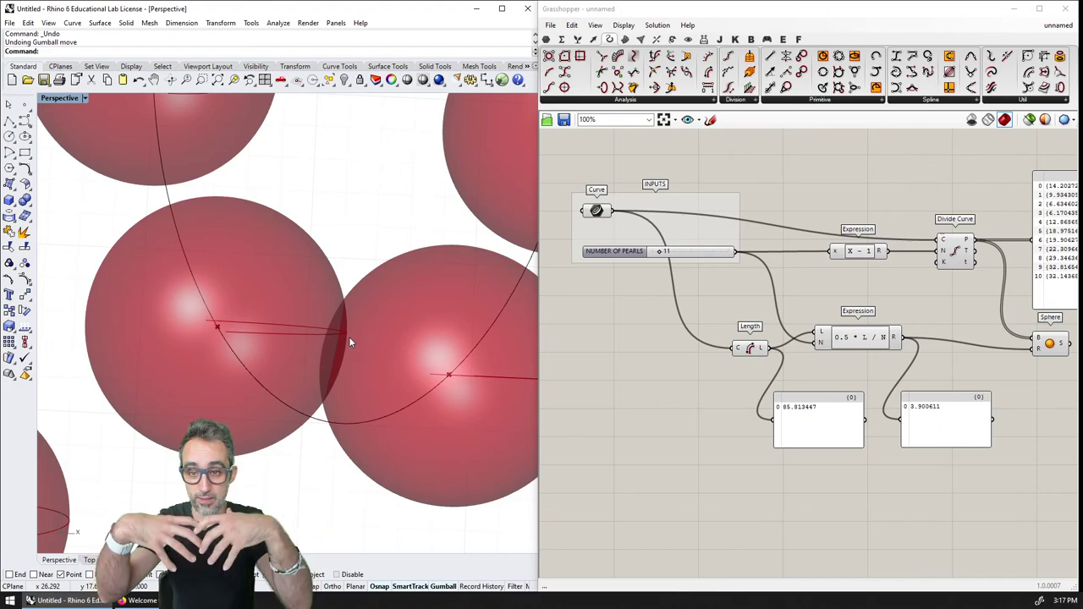
Examine the contact and spacing between neighbouring pearls along the straighter and more curved stretches of the necklace
{"action": "scroll", "coordinate": [347, 322], "scroll_direction": "down", "scroll_amount": 3}
{"action": "right_click_drag", "start_coordinate": [348, 318], "coordinate": [399, 448]}
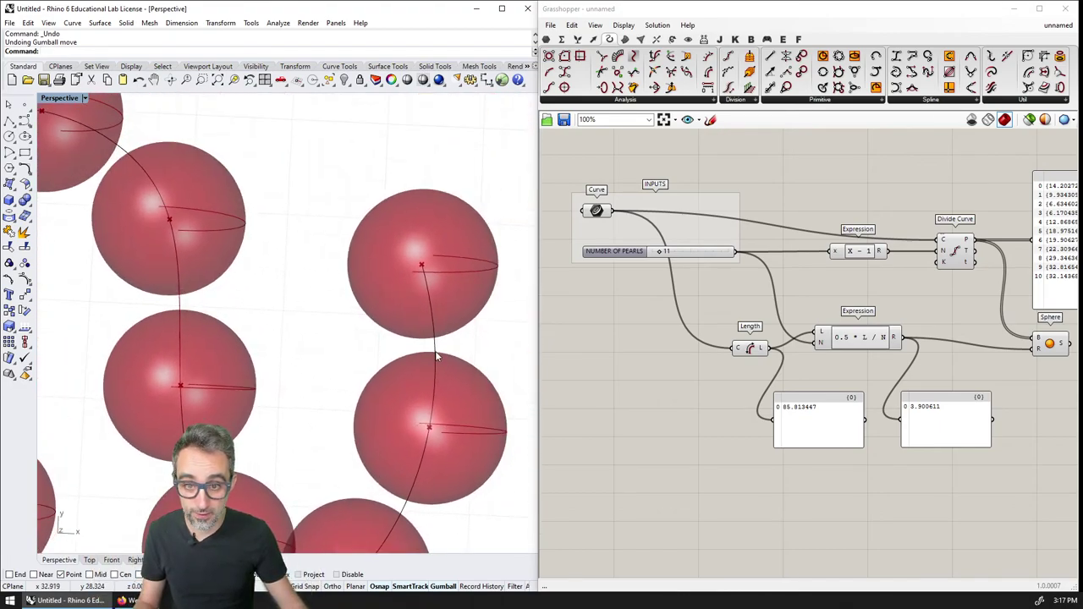
{"action": "right_click_drag", "start_coordinate": [405, 399], "coordinate": [309, 457]}
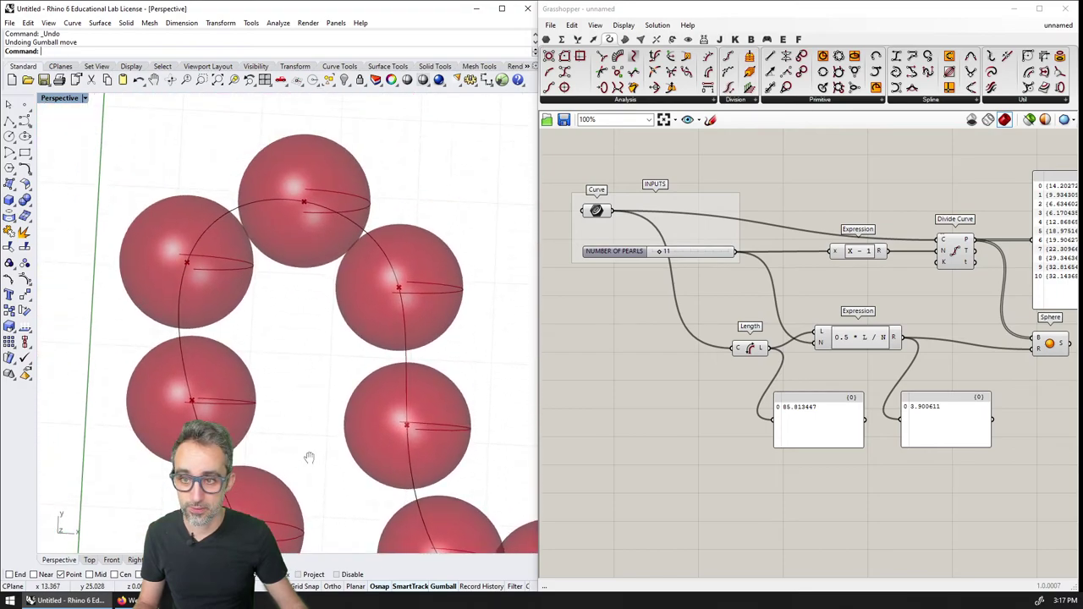
{"action": "scroll", "coordinate": [287, 279], "scroll_direction": "up", "scroll_amount": 3}
{"action": "right_click_drag", "start_coordinate": [449, 249], "coordinate": [398, 247]}
{"action": "scroll", "coordinate": [399, 247], "scroll_direction": "down", "scroll_amount": 3}
{"action": "scroll", "coordinate": [235, 330], "scroll_direction": "down", "scroll_amount": 3}
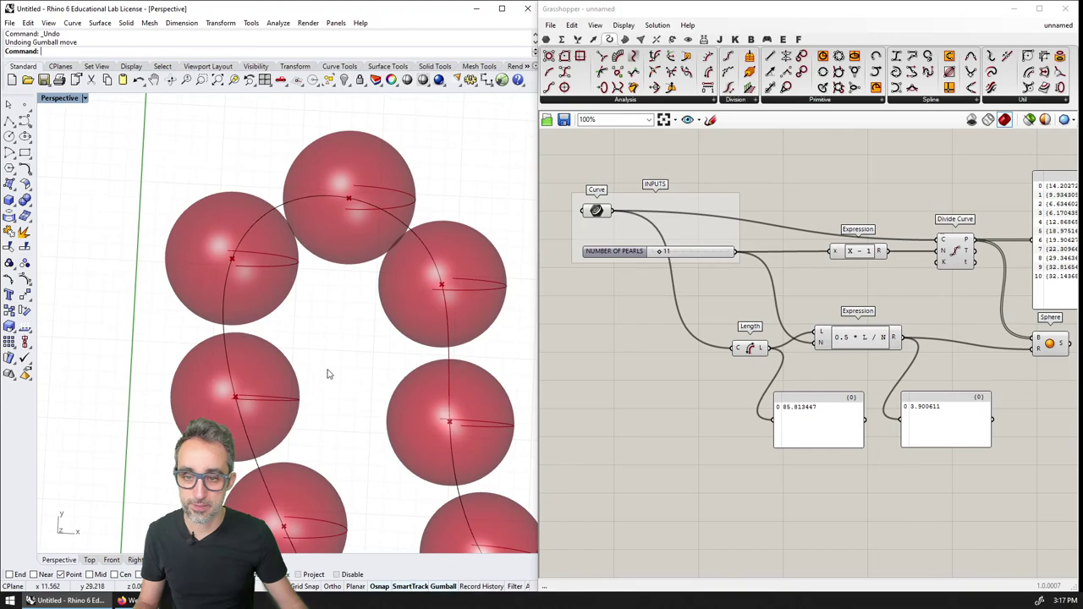
{"action": "mouse_move", "coordinate": [327, 375]}
{"action": "right_mouse_down", "text": "shift"}
{"action": "mouse_move", "coordinate": [347, 289]}
{"action": "mouse_move", "coordinate": [341, 370]}
{"action": "mouse_move", "coordinate": [328, 354]}
{"action": "right_mouse_up", "text": "shift"}
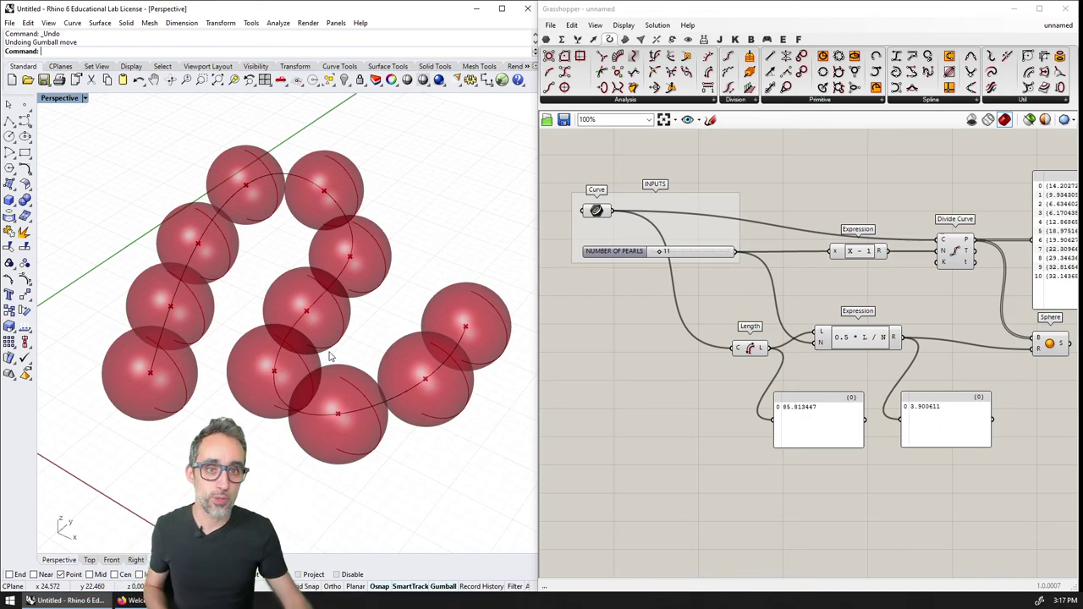
Switch to the browser and open the full Algorithmic Modeling Challenges playlist from ParametricCamp's YouTube playlists
{"action": "left_click", "coordinate": [736, 100]}
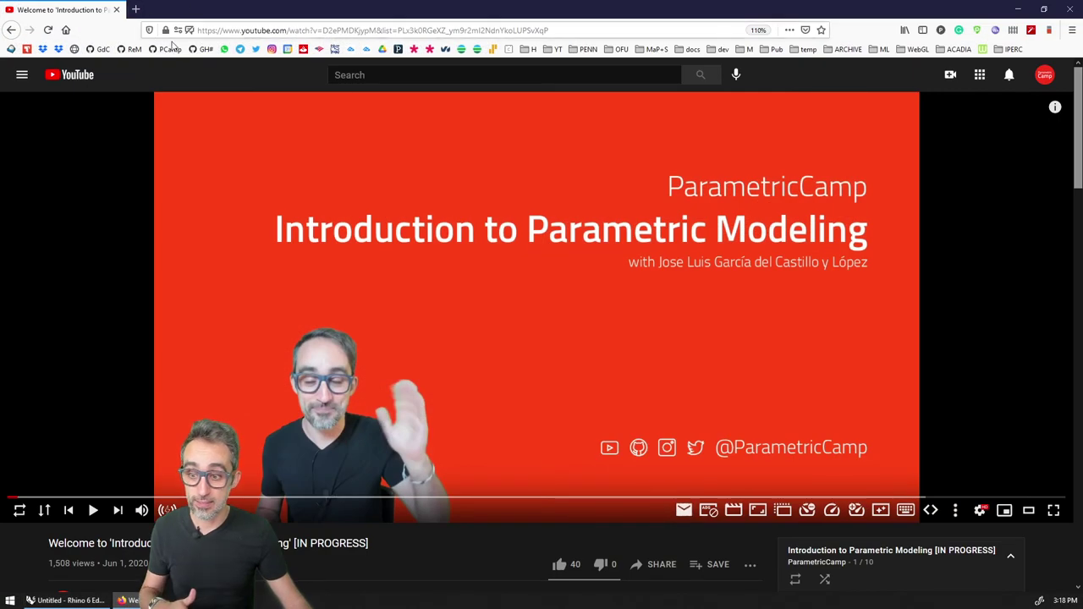
{"action": "left_click", "coordinate": [168, 49]}
{"action": "scroll", "coordinate": [730, 363], "scroll_direction": "down", "scroll_amount": 3}
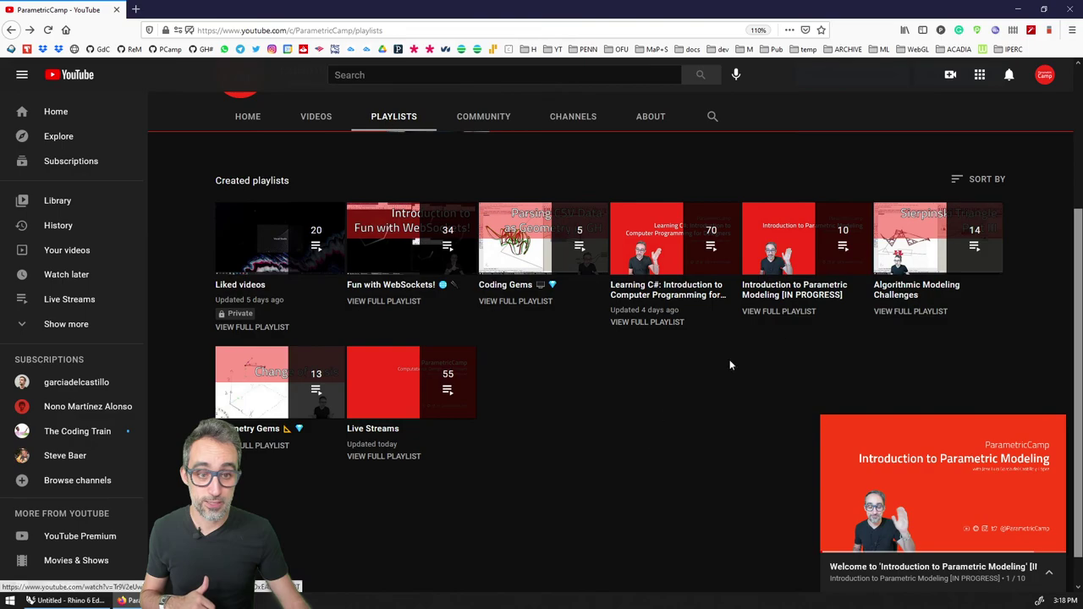
{"action": "left_click", "coordinate": [774, 310]}
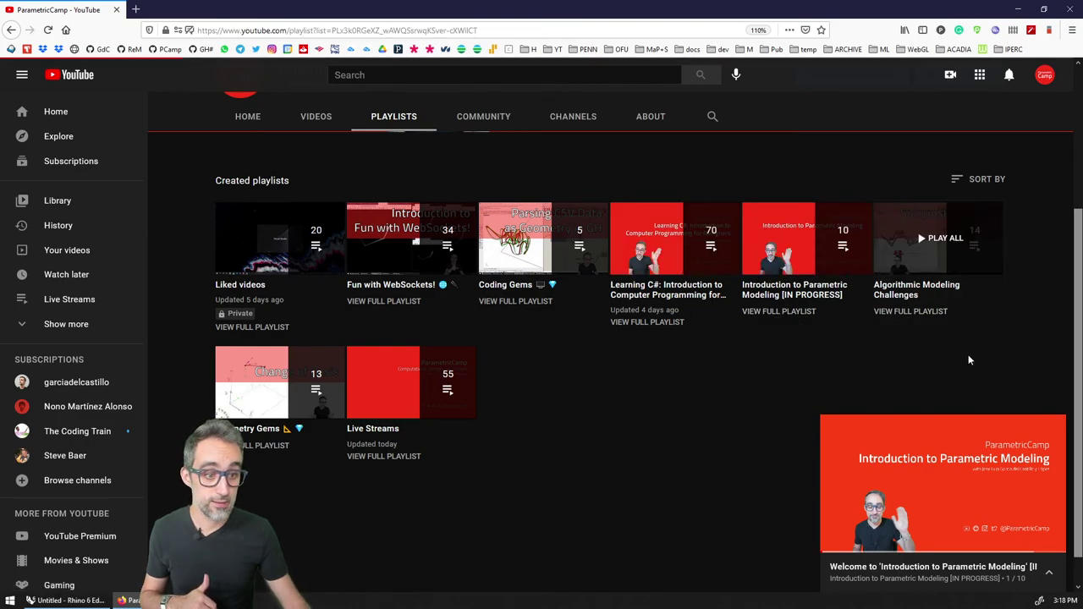
Find the Pearl Necklace videos #3.1 to #3.3 in the playlist, view them enlarged, and return to Rhino and Grasshopper
{"action": "scroll", "coordinate": [750, 430], "scroll_direction": "down", "scroll_amount": 3}
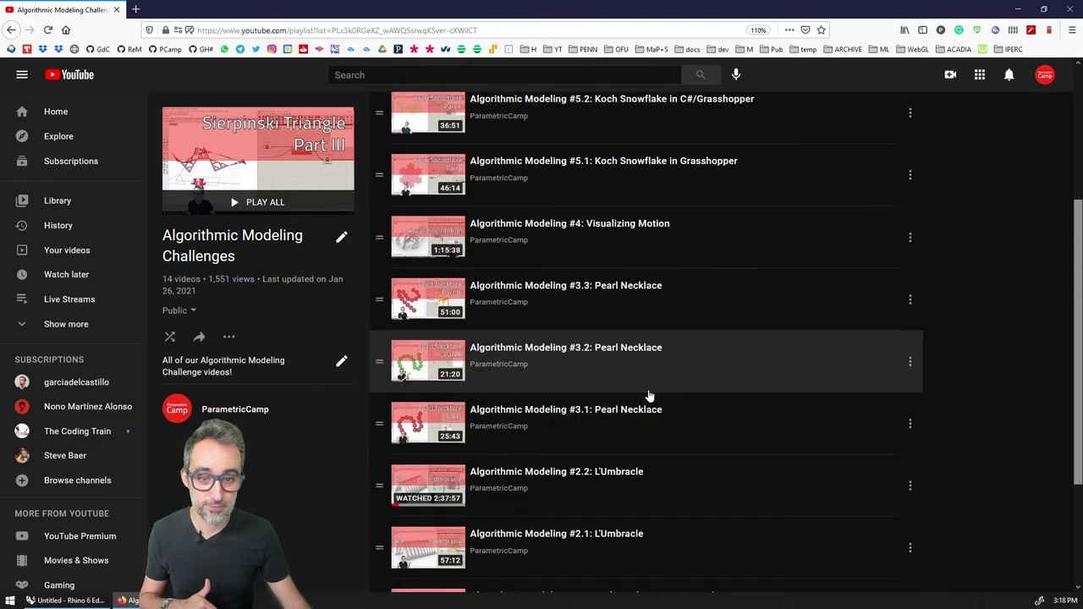
{"action": "key", "text": "ctrl+plus"}
{"action": "key", "text": "ctrl+plus"}
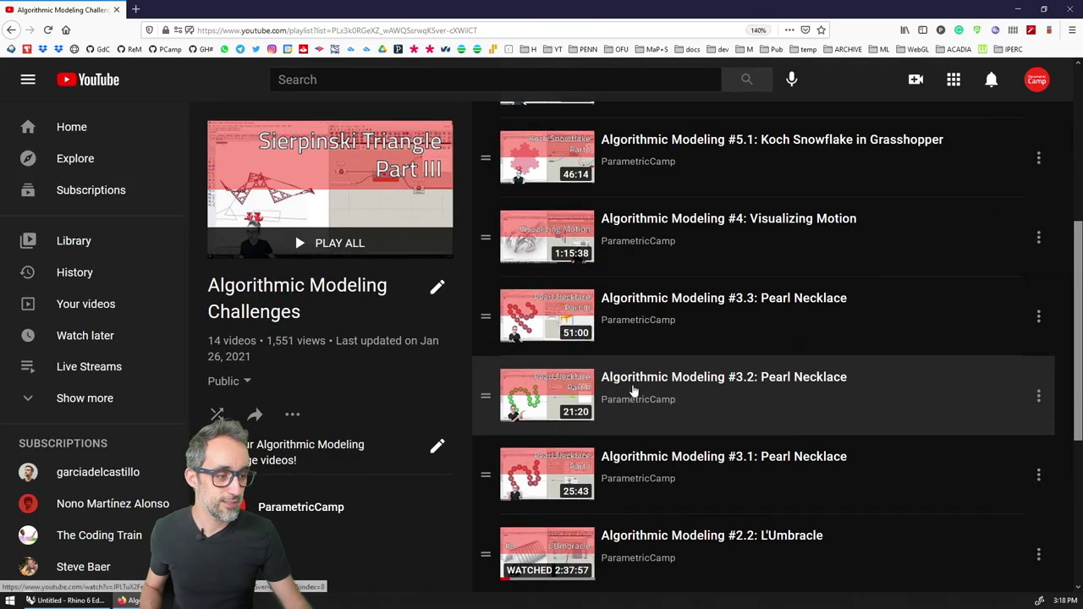
{"action": "scroll", "coordinate": [730, 452], "scroll_direction": "down", "scroll_amount": 1}
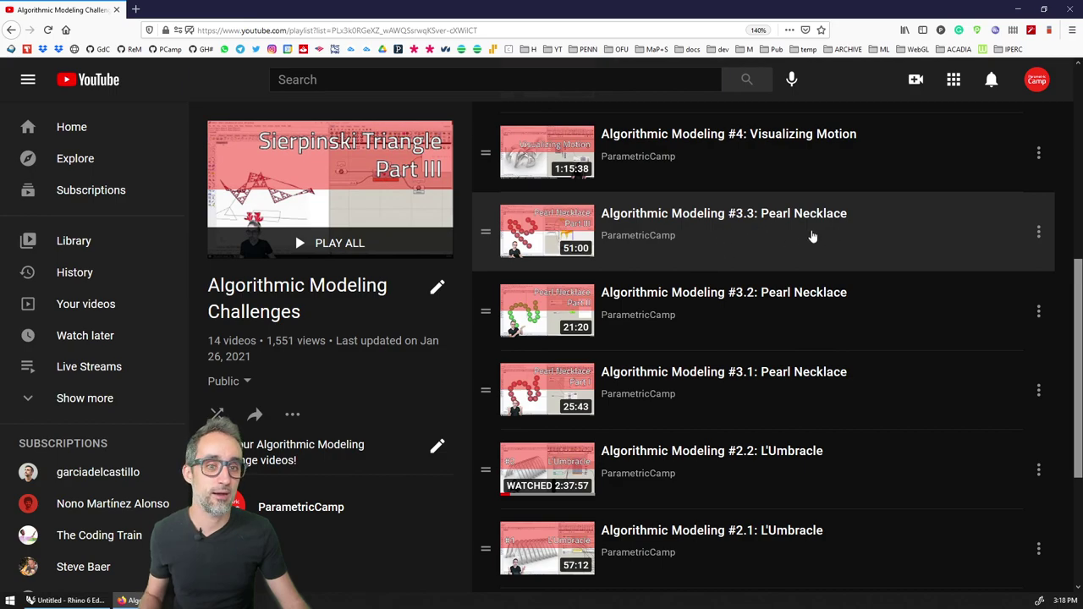
{"action": "key", "text": "ctrl+minus"}
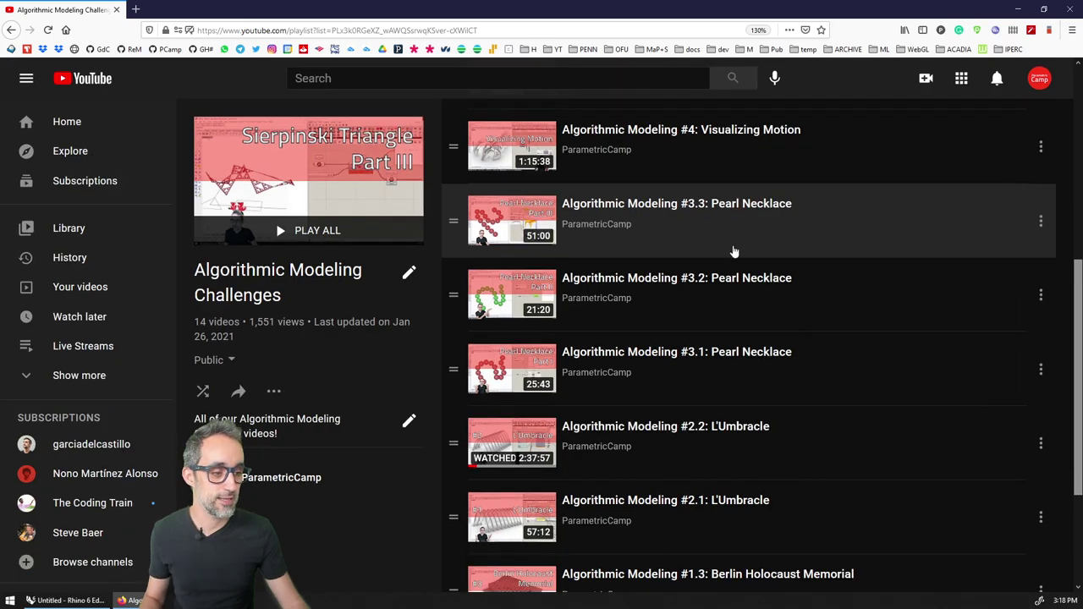
{"action": "left_click", "coordinate": [1011, 10]}
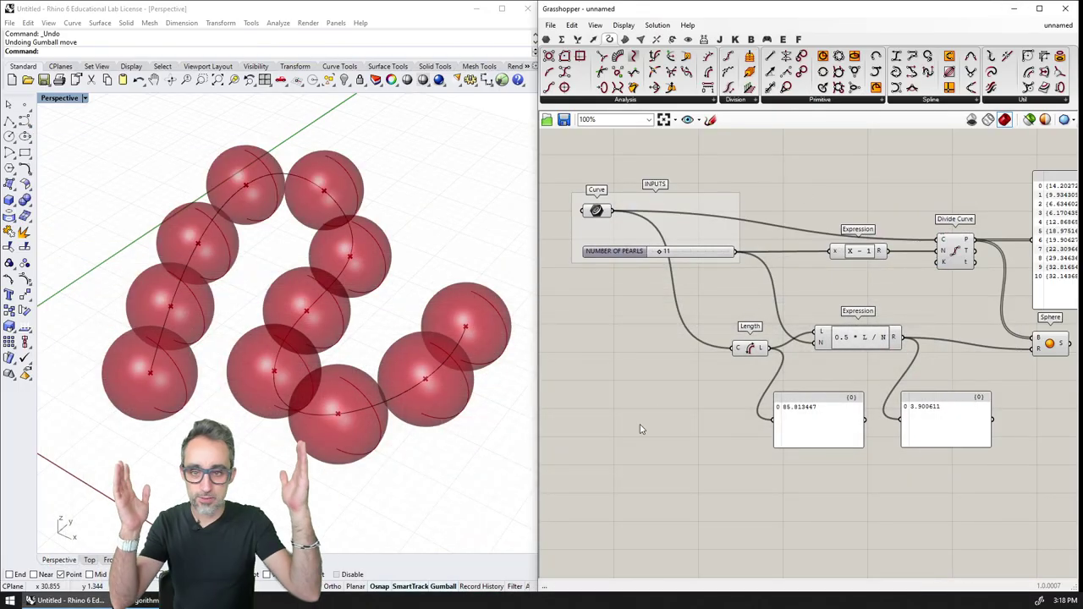